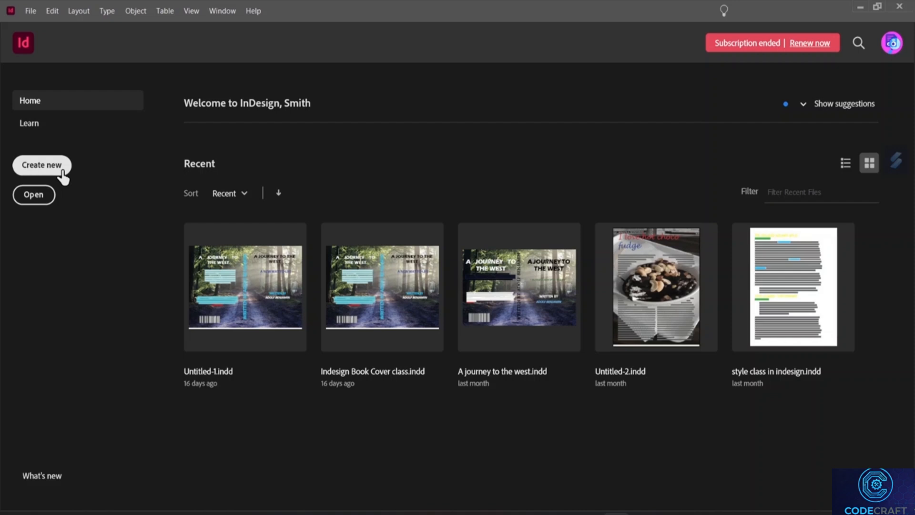
# Step: Start a new document based on the Letter preset from the print presets
pyautogui.click(62, 171)
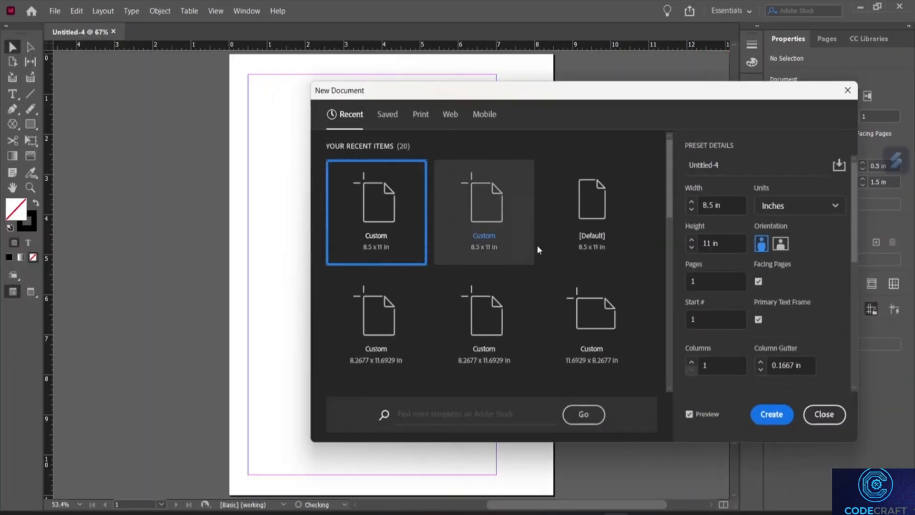
pyautogui.click(384, 115)
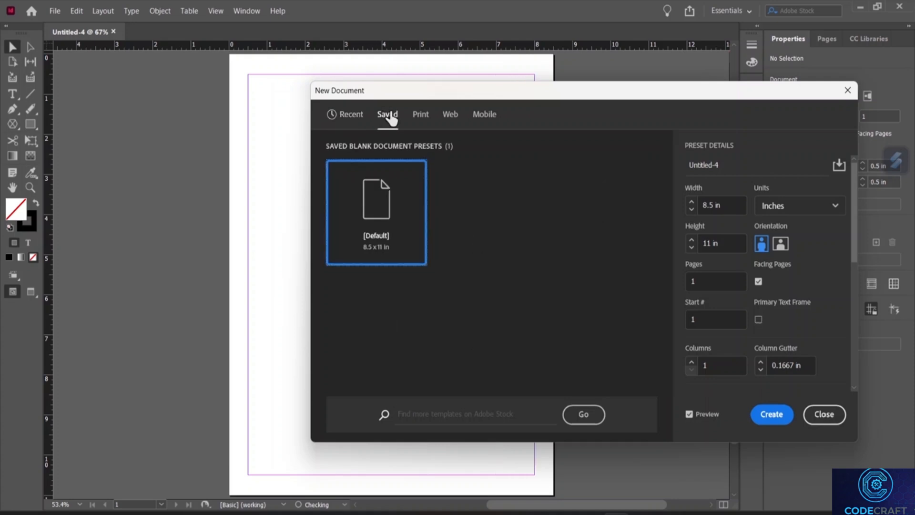
pyautogui.click(420, 116)
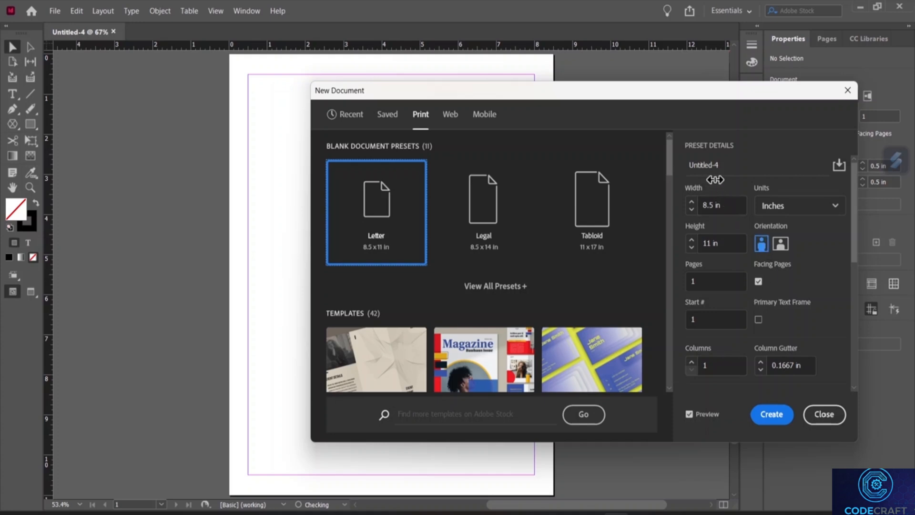
# Step: Name the new document "pages class"
pyautogui.click(723, 165)
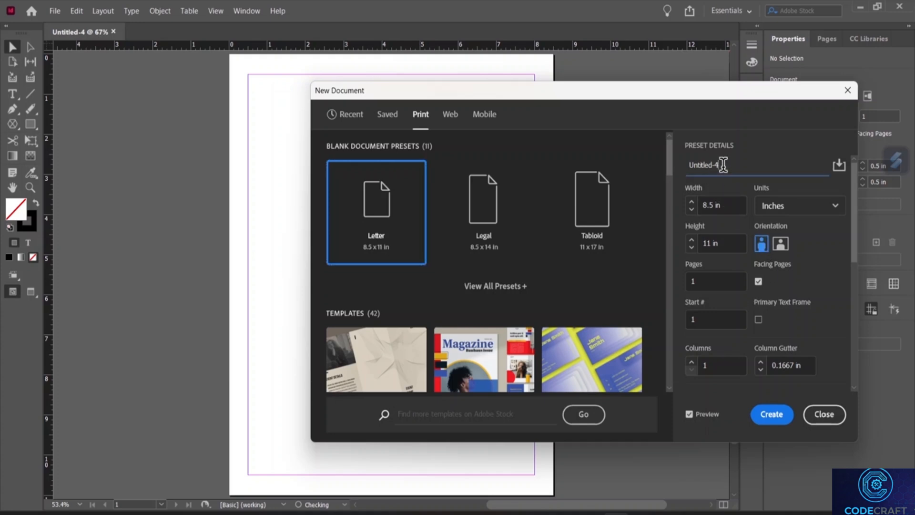
pyautogui.press('BackSpace')
pyautogui.press('BackSpace')
pyautogui.press('BackSpace')
pyautogui.press('BackSpace')
pyautogui.press('BackSpace')
pyautogui.press('BackSpace')
pyautogui.press('BackSpace')
pyautogui.press('BackSpace')
pyautogui.press('BackSpace')
pyautogui.press('BackSpace')
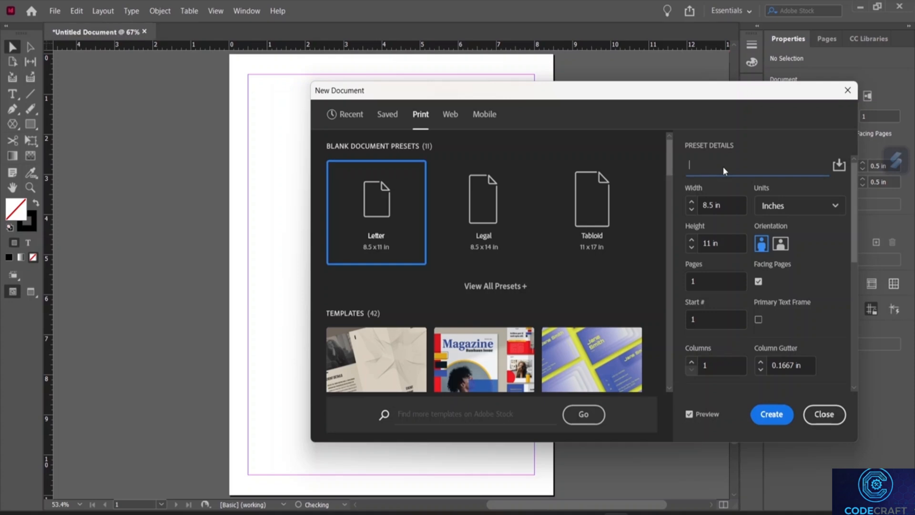
pyautogui.write('pag')
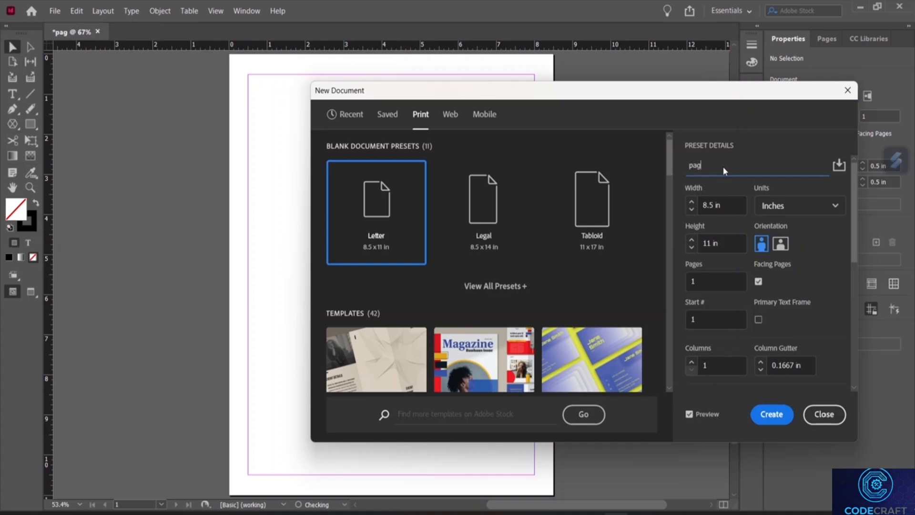
pyautogui.write('res')
pyautogui.press('BackSpace')
pyautogui.press('BackSpace')
pyautogui.write('es class')
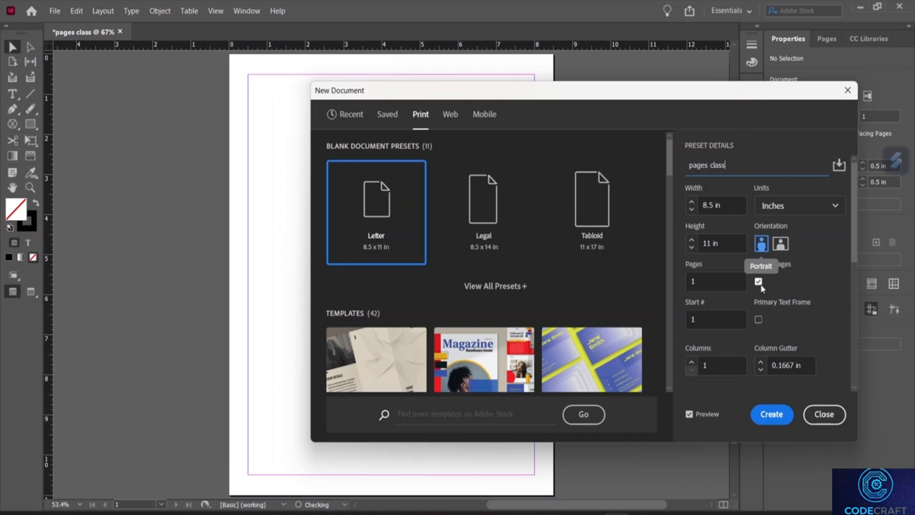
# Step: Set the new document to 11 pages with 2 columns and a 0.25 in column gutter
pyautogui.click(707, 281)
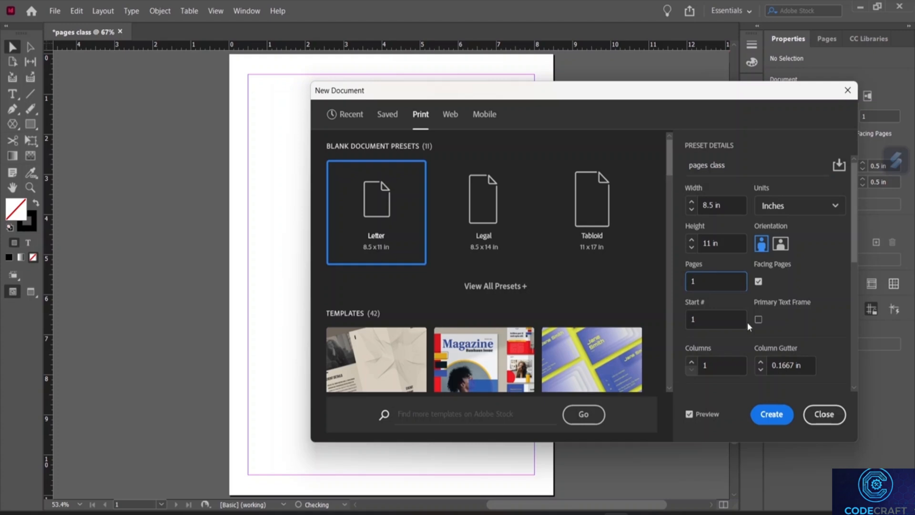
pyautogui.write('1')
pyautogui.scroll(-2, 771, 312)
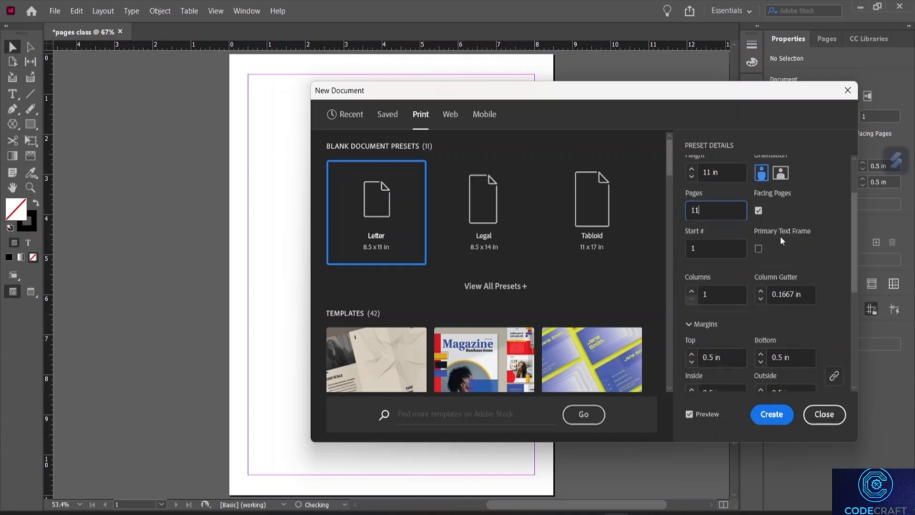
pyautogui.click(691, 290)
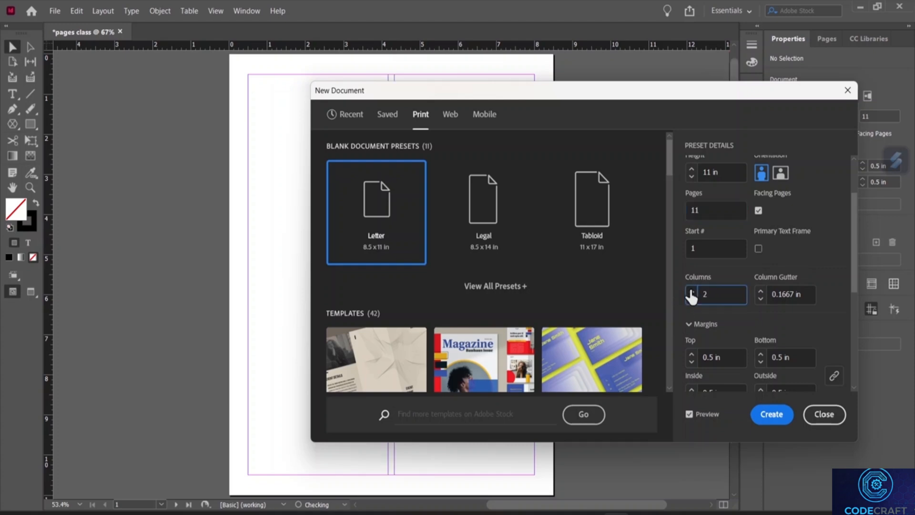
pyautogui.click(760, 291)
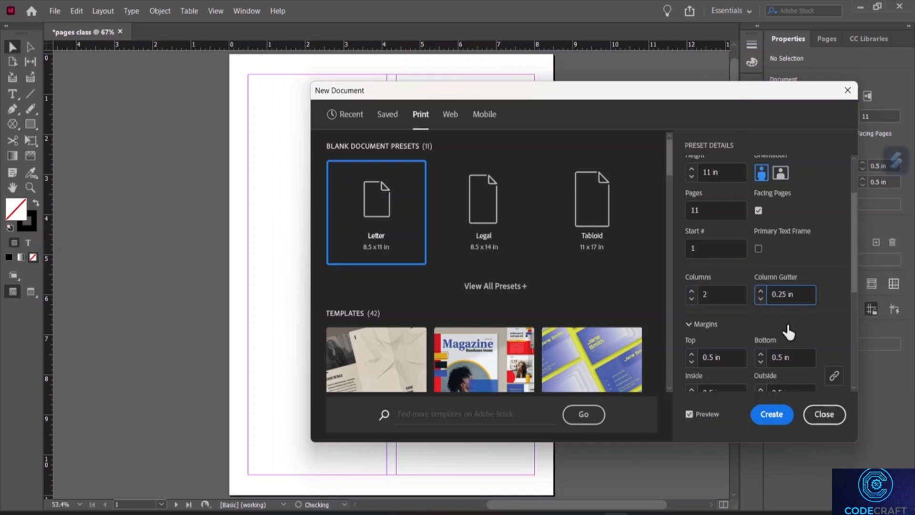
# Step: Unlink the margin values, enter 1.5 in for the outside margin, and create the document
pyautogui.scroll(-3, 748, 326)
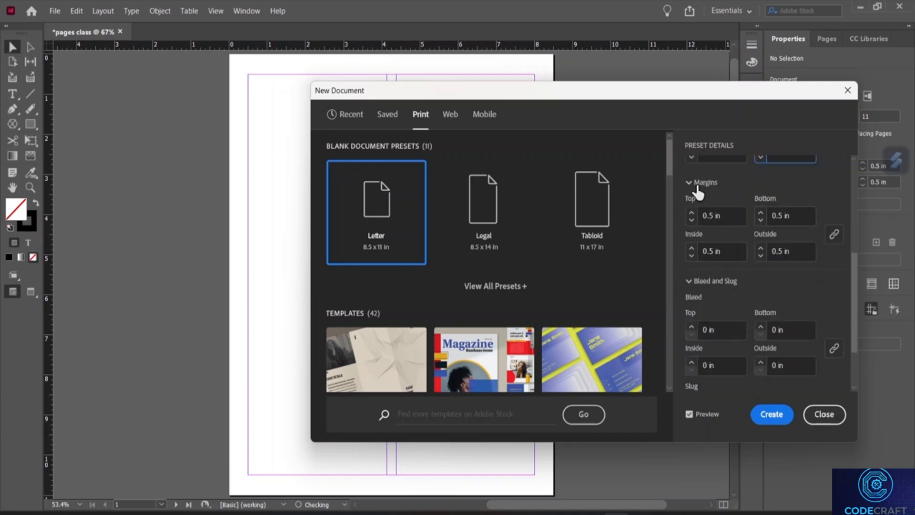
pyautogui.click(838, 234)
pyautogui.click(812, 255)
pyautogui.press('BackSpace')
pyautogui.press('BackSpace')
pyautogui.press('BackSpace')
pyautogui.press('BackSpace')
pyautogui.press('BackSpace')
pyautogui.write('1.5')
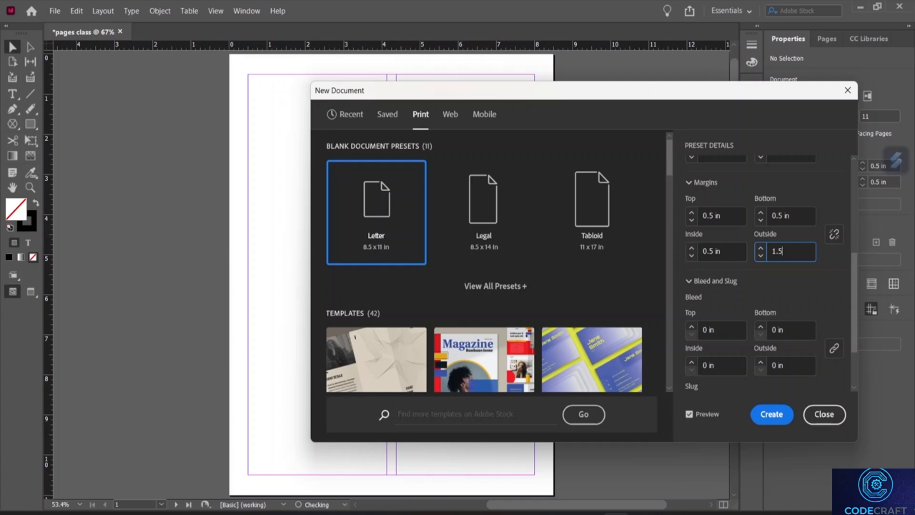
pyautogui.press('Return')
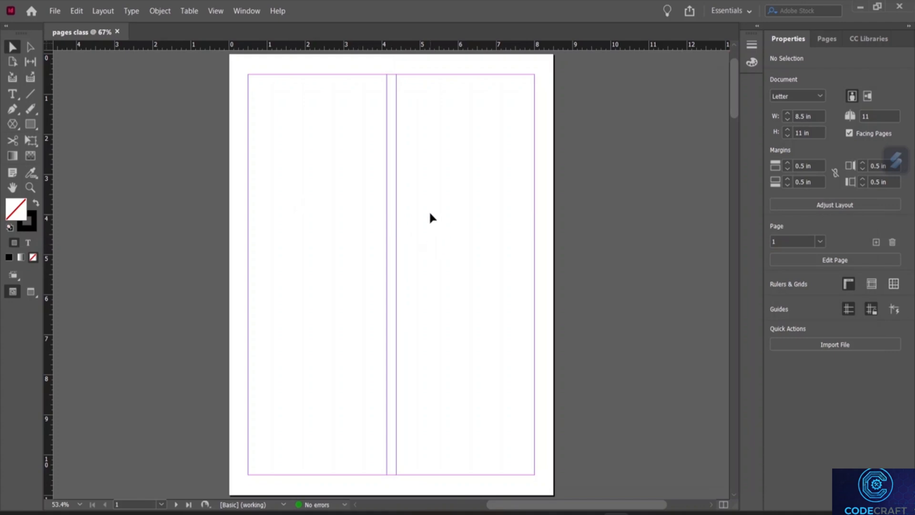
# Step: Look through all pages of the new document to examine how the facing spreads are arranged
pyautogui.scroll(-10, 430, 215)
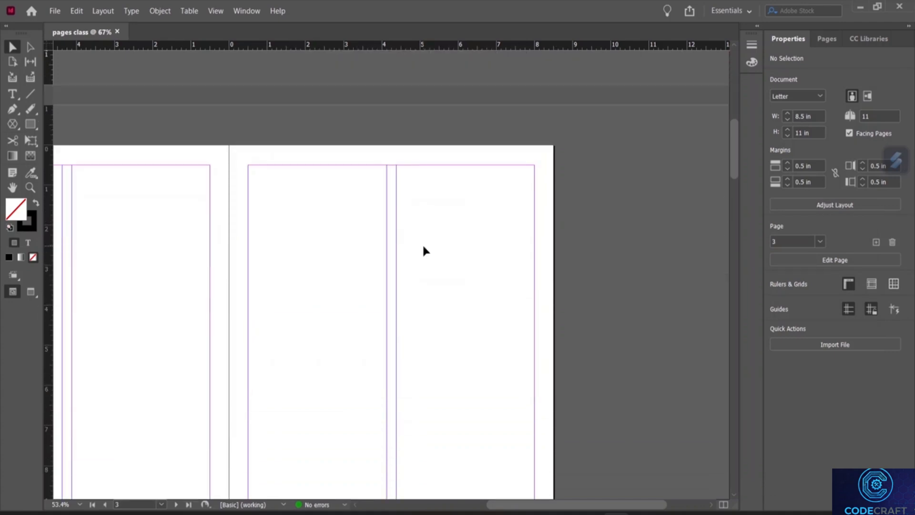
pyautogui.hscroll(4, 425, 284)
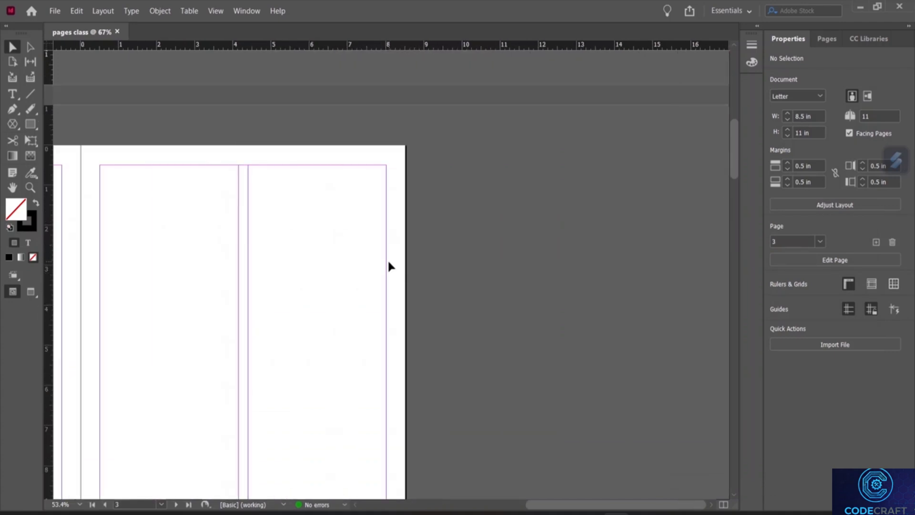
pyautogui.scroll(-3, 387, 261)
pyautogui.scroll(2, 469, 183)
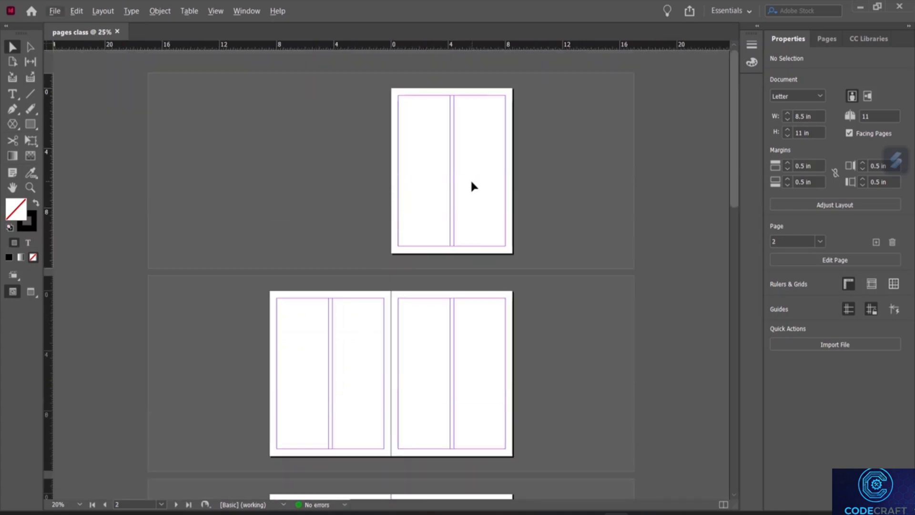
pyautogui.scroll(-10, 472, 182)
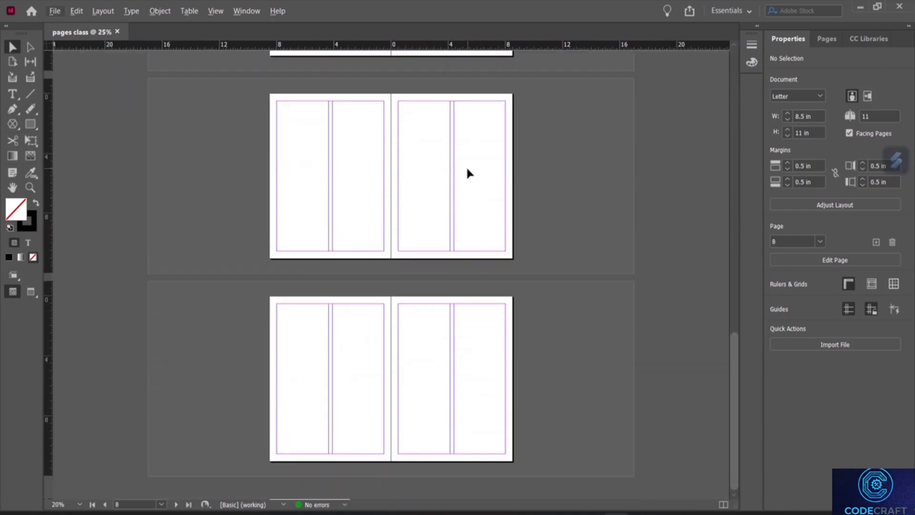
pyautogui.scroll(10, 467, 169)
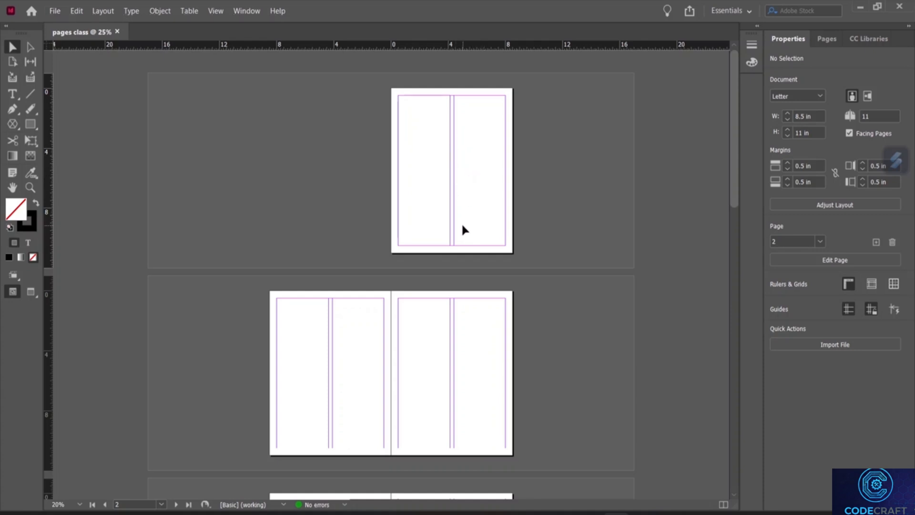
pyautogui.scroll(2, 463, 225)
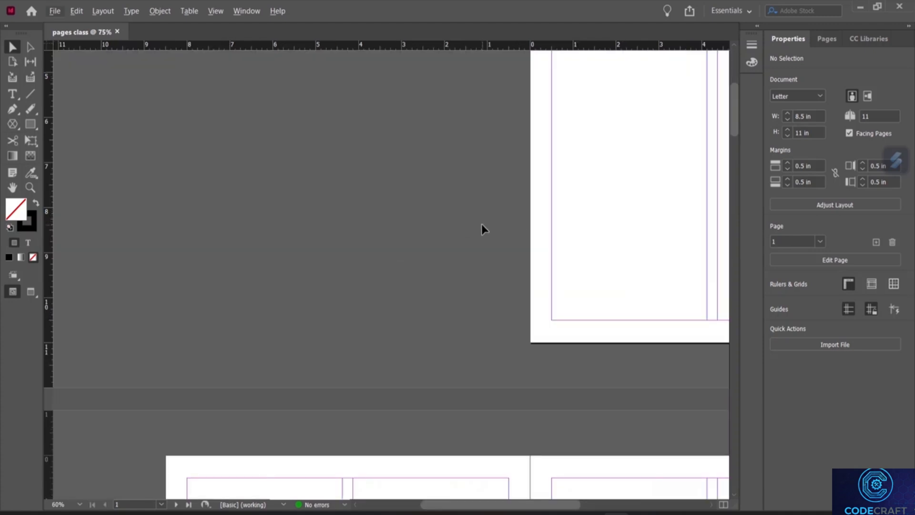
# Step: Examine the margins and two-column guides on page 1 up close with the Hand tool
pyautogui.click(12, 188)
pyautogui.moveTo(355, 176); pyautogui.dragTo(46, 351)
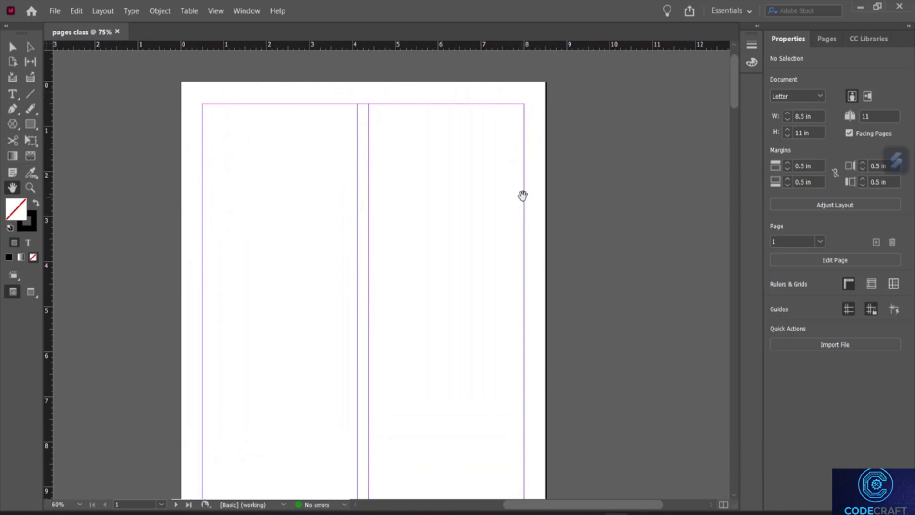
pyautogui.scroll(-10, 435, 212)
pyautogui.scroll(4, 439, 207)
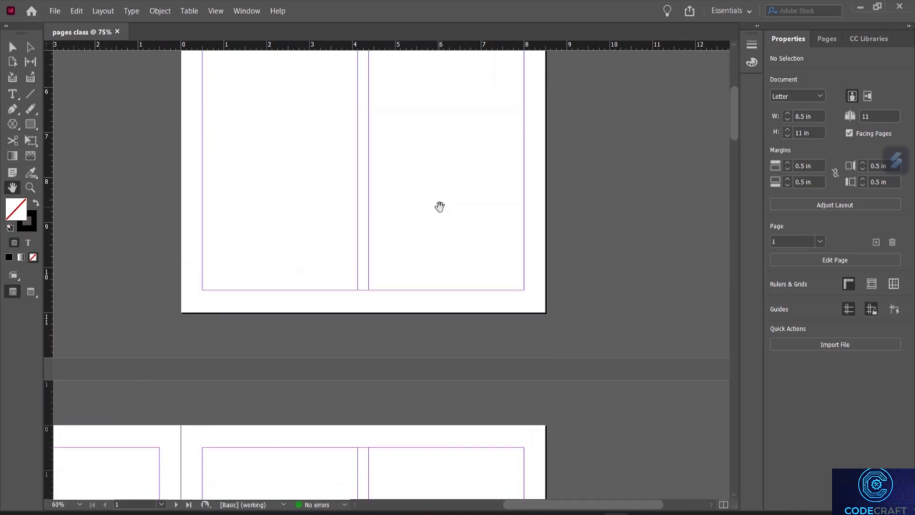
pyautogui.scroll(2, 439, 206)
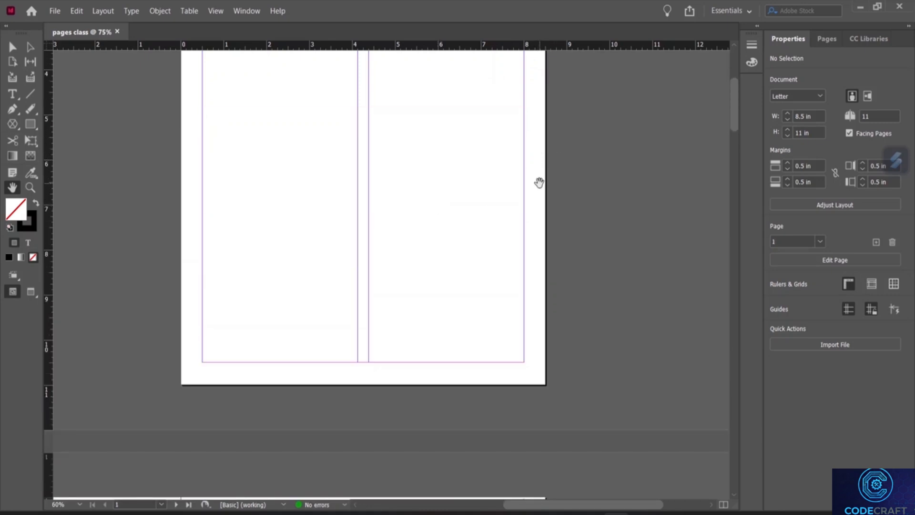
pyautogui.scroll(3, 539, 183)
pyautogui.scroll(-6, 539, 183)
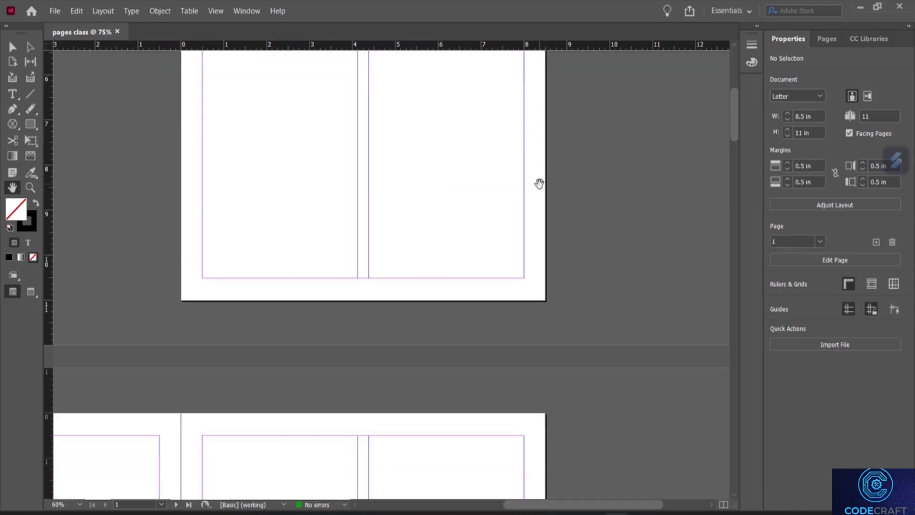
# Step: Inspect the spine, inside and outside margins, and columns of the spread with pages 2 and 3
pyautogui.scroll(-10, 539, 183)
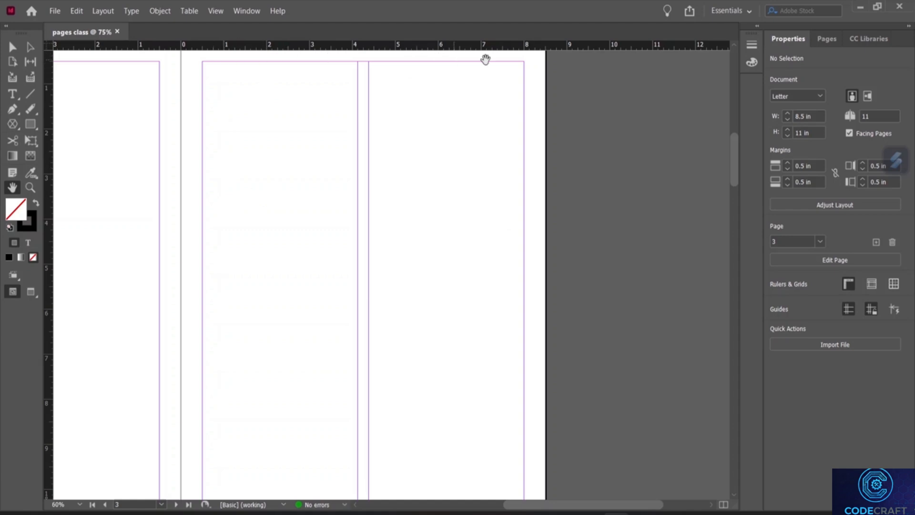
pyautogui.scroll(-3, 304, 117)
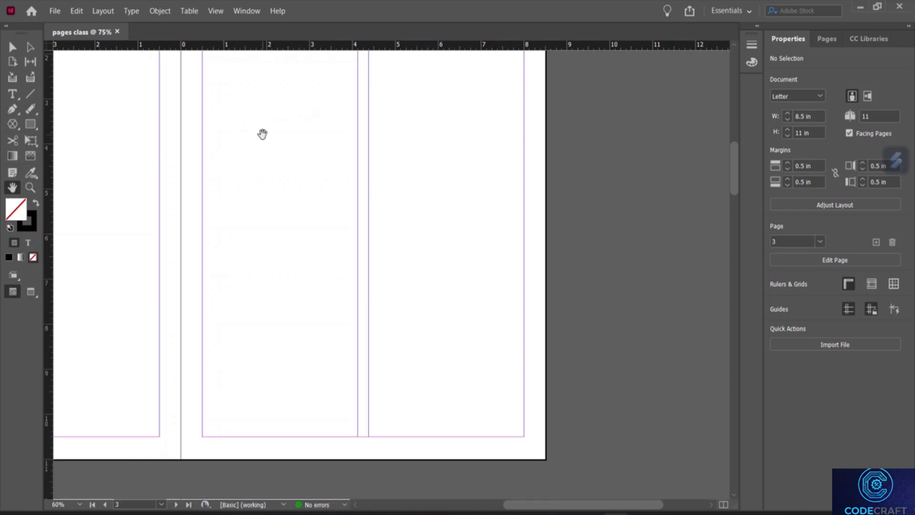
pyautogui.scroll(2, 209, 123)
pyautogui.scroll(2, 179, 81)
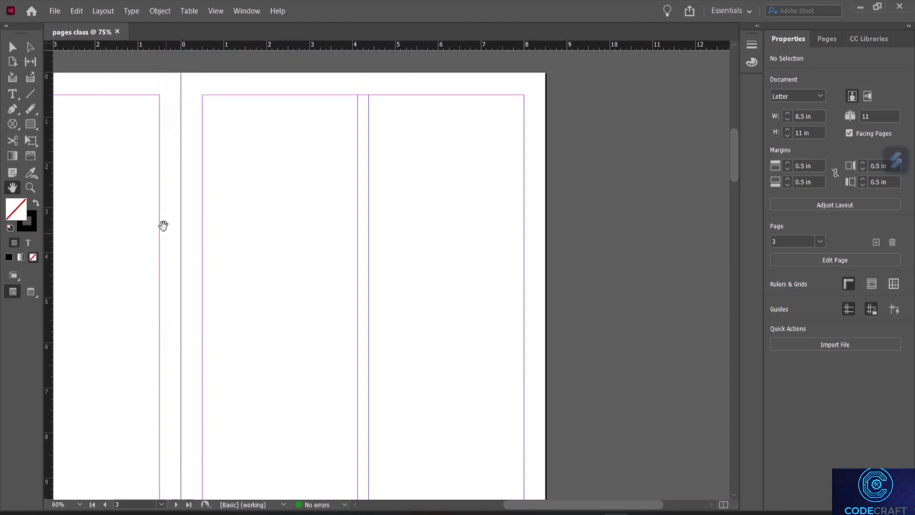
pyautogui.scroll(1, 169, 196)
pyautogui.scroll(-1, 170, 195)
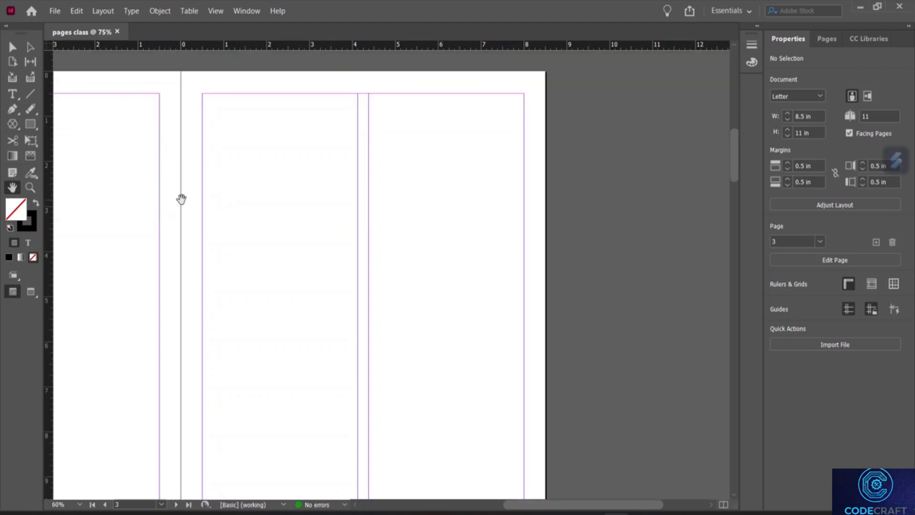
pyautogui.scroll(-4, 191, 200)
pyautogui.scroll(6, 252, 235)
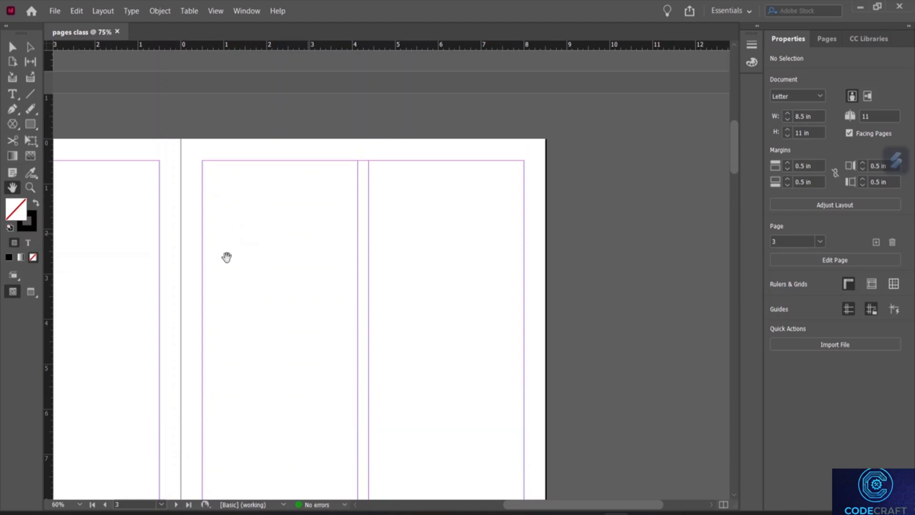
pyautogui.scroll(-3, 226, 257)
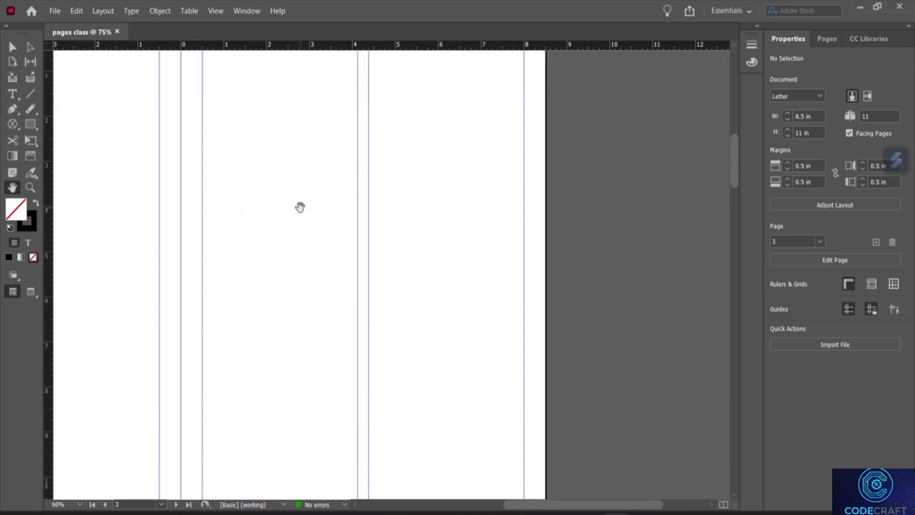
pyautogui.scroll(-2, 451, 265)
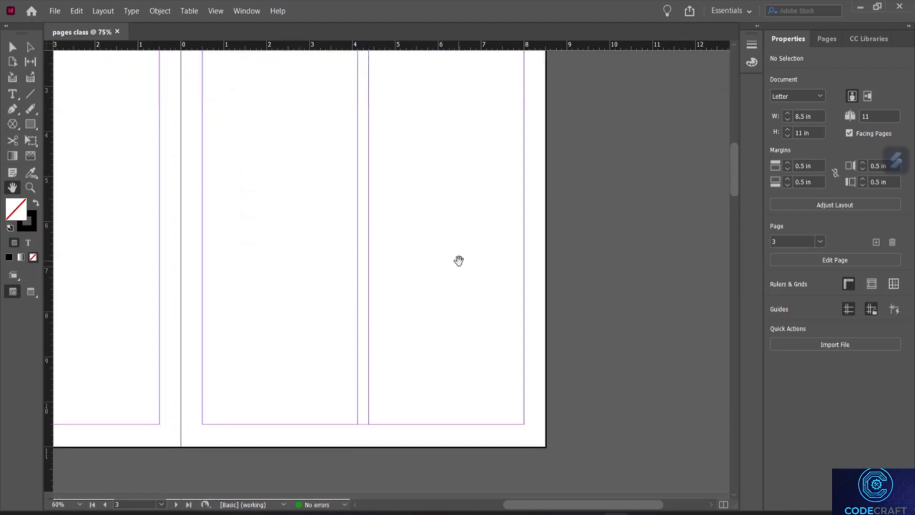
pyautogui.scroll(-2, 459, 261)
pyautogui.scroll(2, 347, 198)
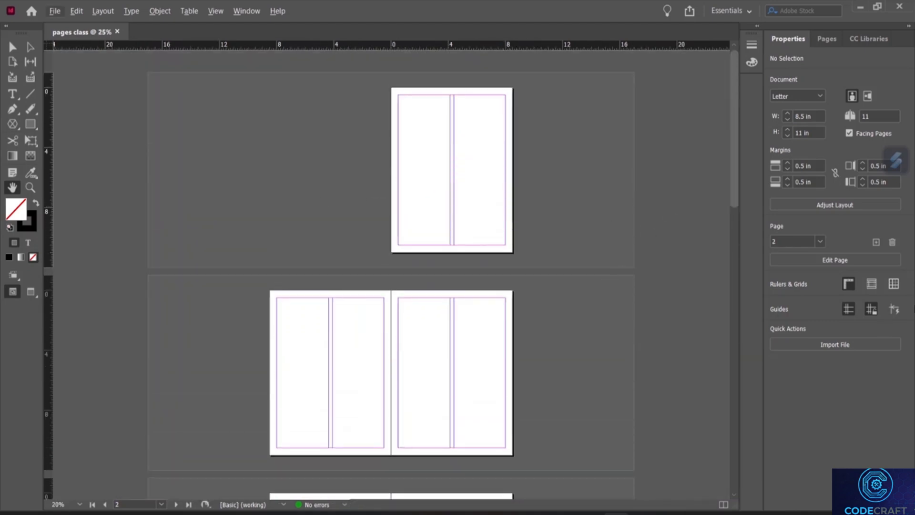
# Step: Review the document's available page size presets without changing the size, and return to the Selection tool
pyautogui.click(809, 94)
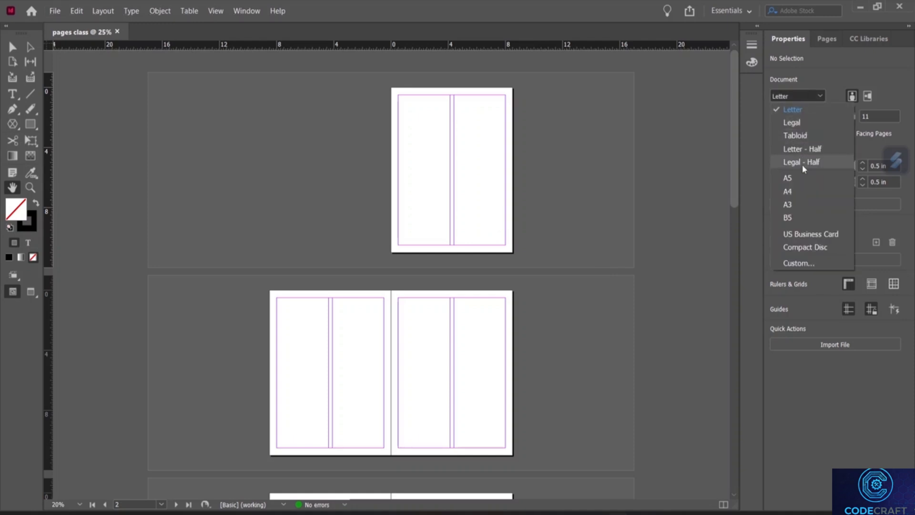
pyautogui.click(871, 148)
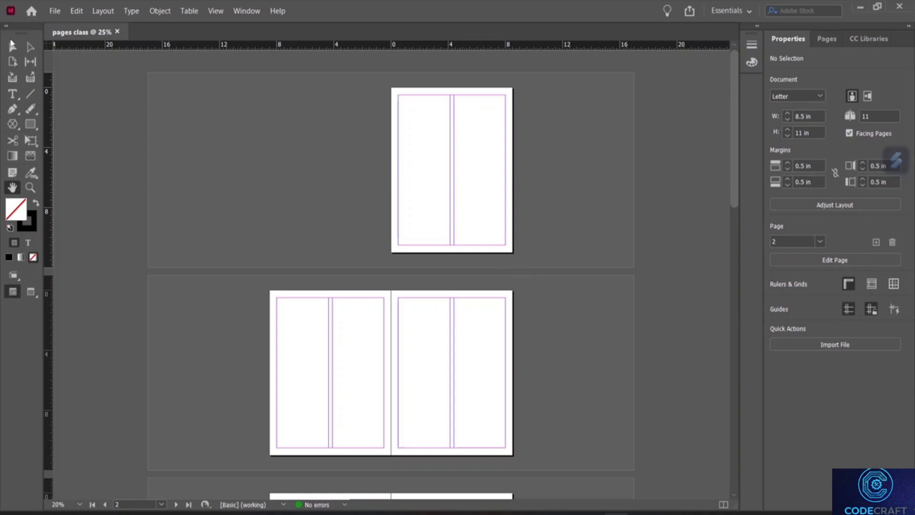
pyautogui.press('v')
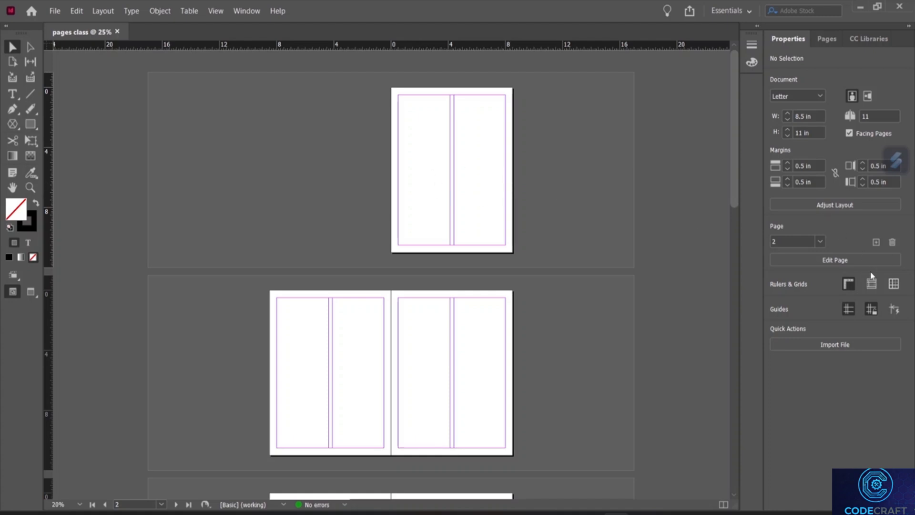
# Step: Show the document's page thumbnails, target the spread with pages 2 and 3, and view the available page size presets
pyautogui.click(827, 39)
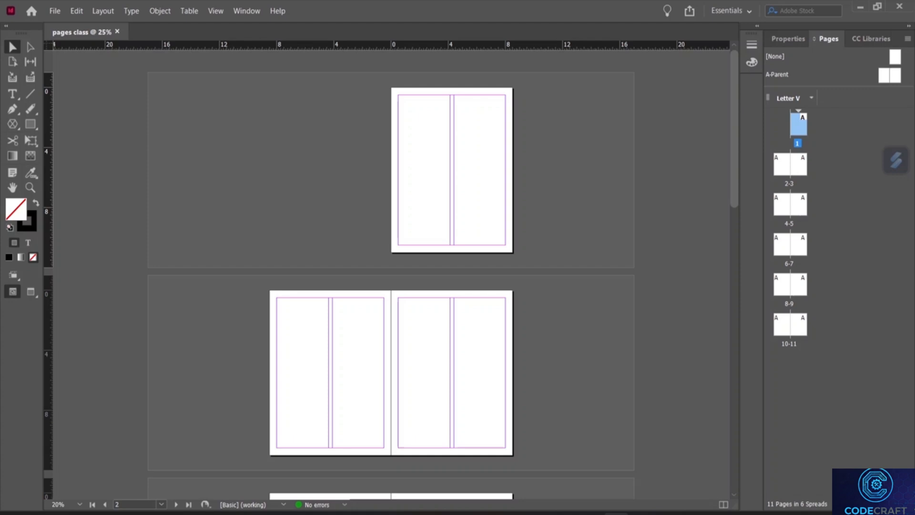
pyautogui.click(457, 396)
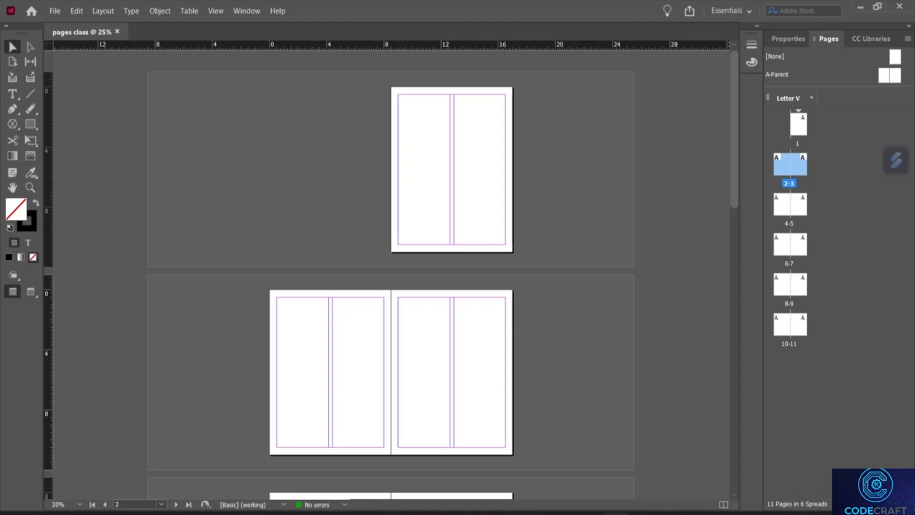
pyautogui.click(868, 503)
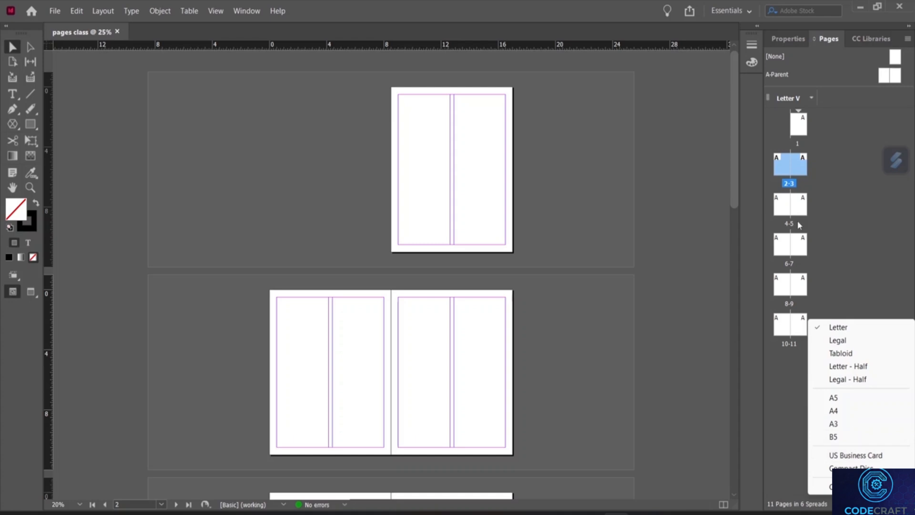
pyautogui.click(799, 171)
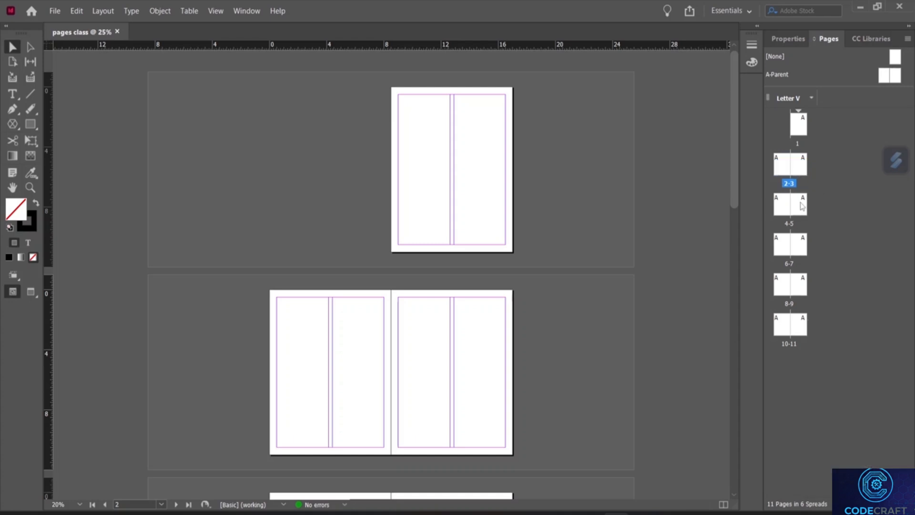
# Step: Try the A5 page size on page 5 alone, inspect its spread, and undo the resize
pyautogui.click(799, 204)
pyautogui.click(868, 504)
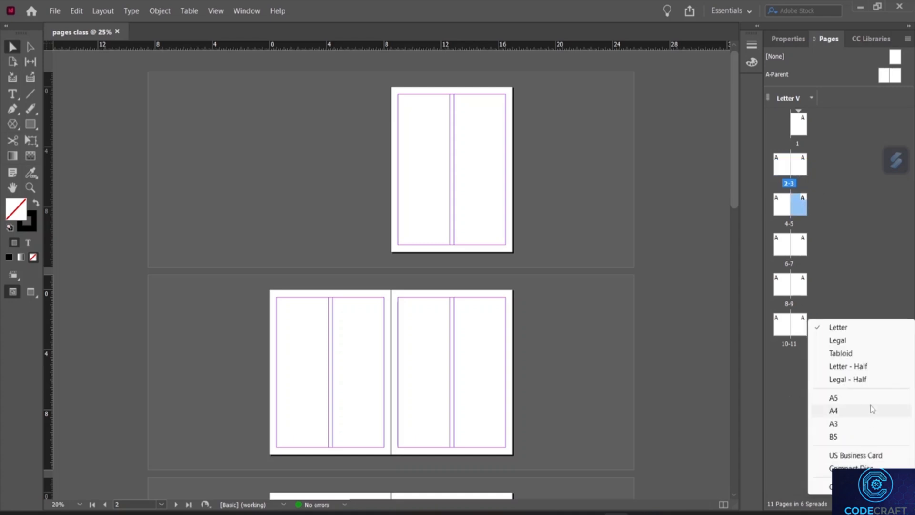
pyautogui.click(839, 397)
pyautogui.scroll(-6, 527, 346)
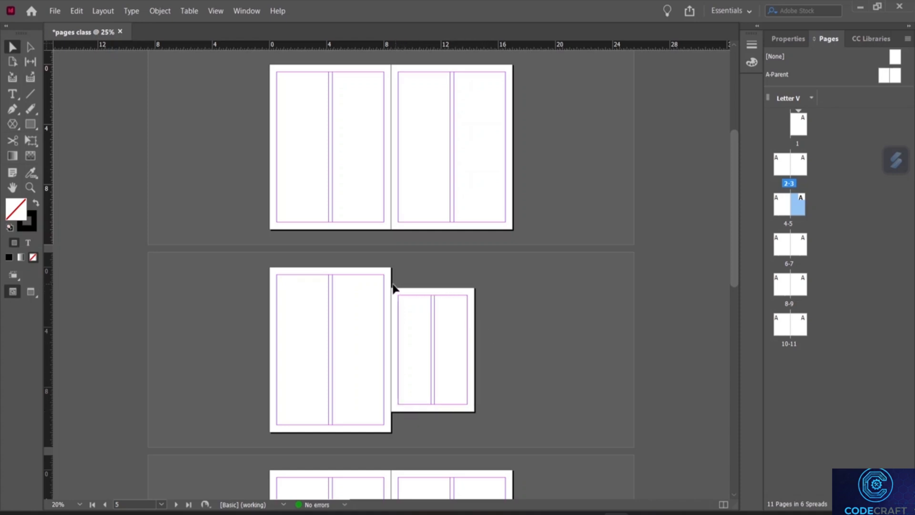
pyautogui.click(448, 340)
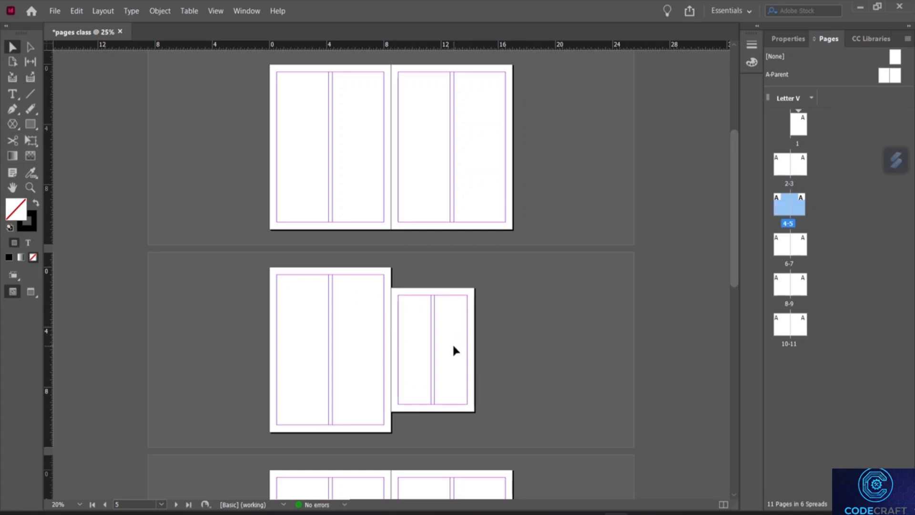
pyautogui.hotkey('ctrl', 'z')
pyautogui.hotkey('ctrl', 's')
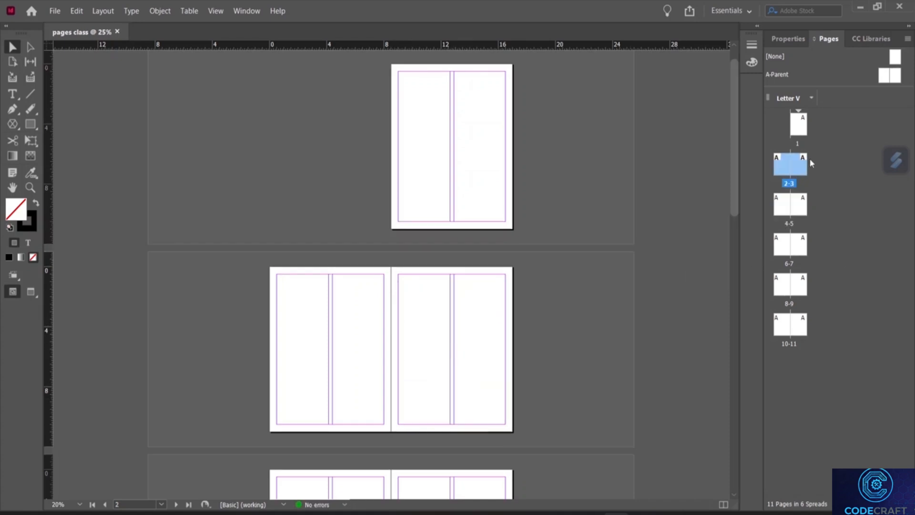
# Step: Try the US Business Card size on page 1 and undo the size change
pyautogui.click(799, 127)
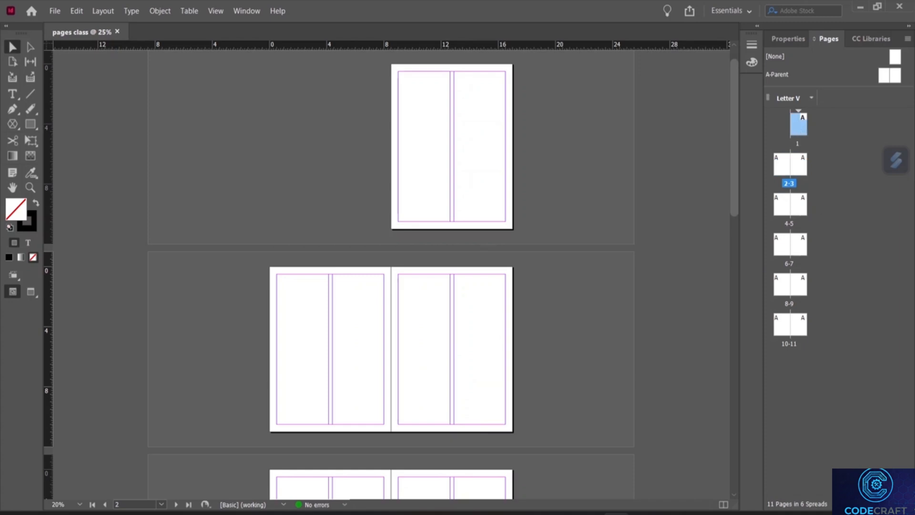
pyautogui.click(865, 504)
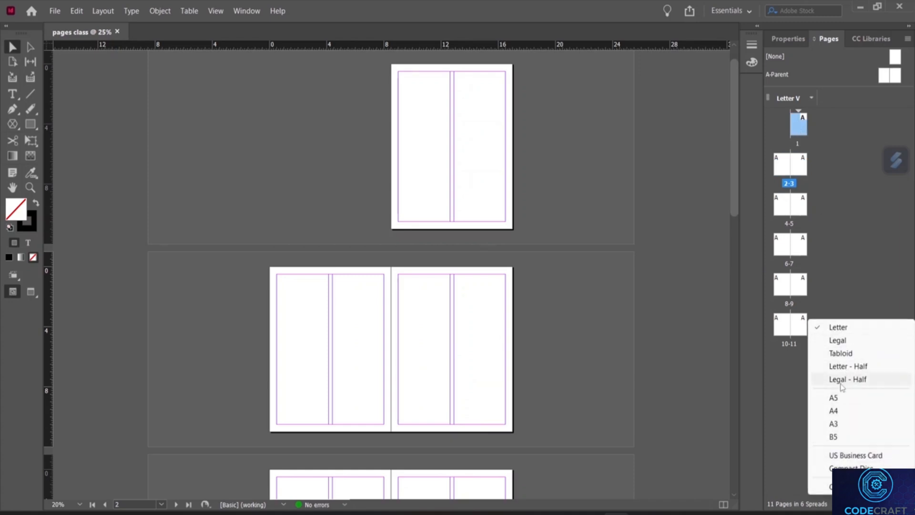
pyautogui.click(847, 456)
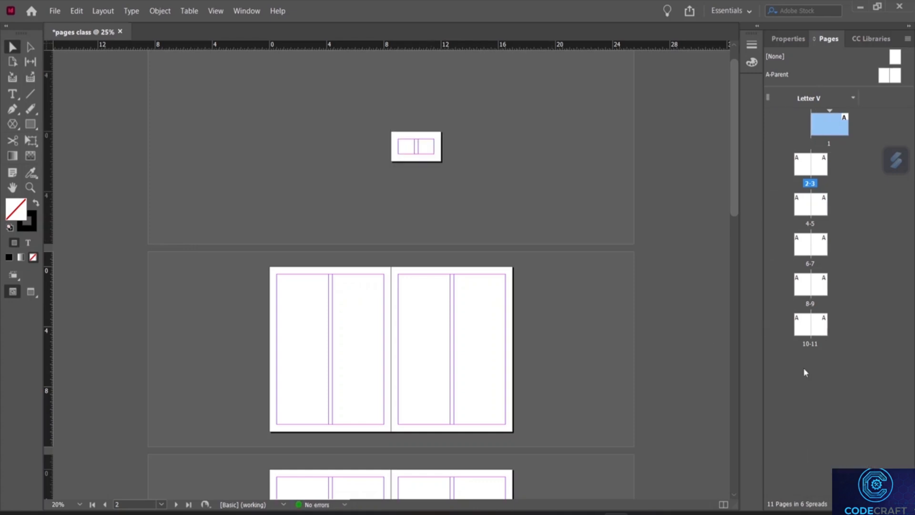
pyautogui.hotkey('ctrl', 'z')
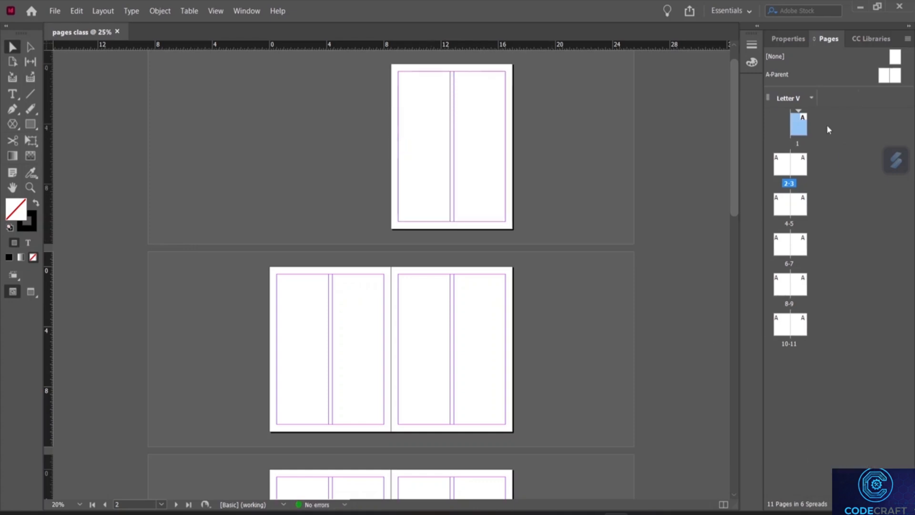
# Step: Try adding one page after page 2 and undo the insertion
pyautogui.click(864, 383)
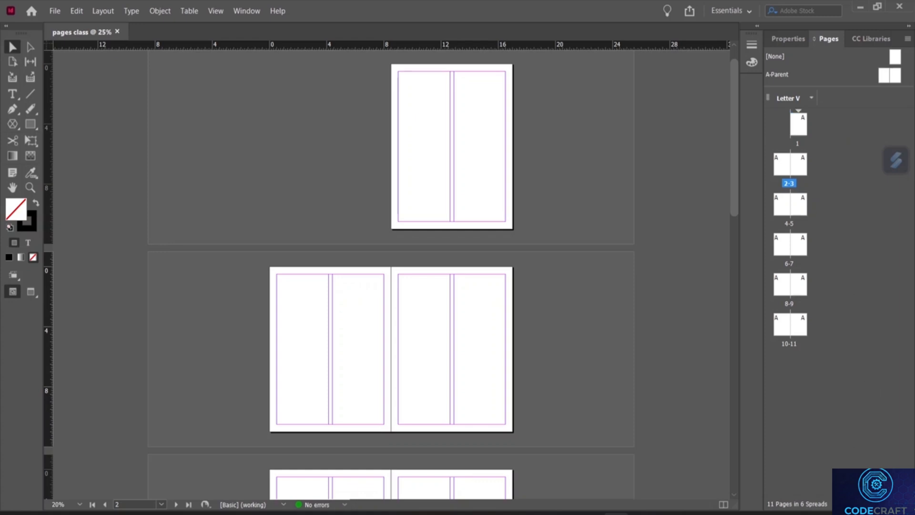
pyautogui.hotkey('ctrl', 'shift', 'p')
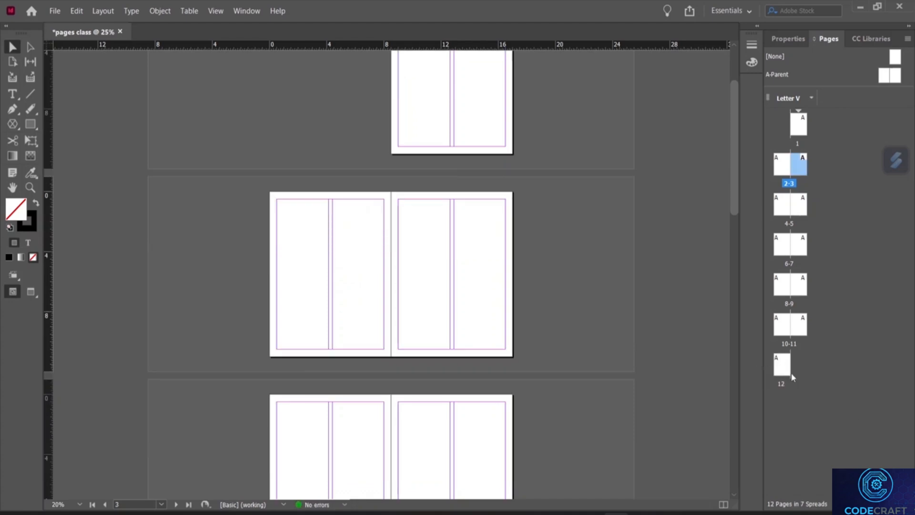
pyautogui.hotkey('ctrl', 'z')
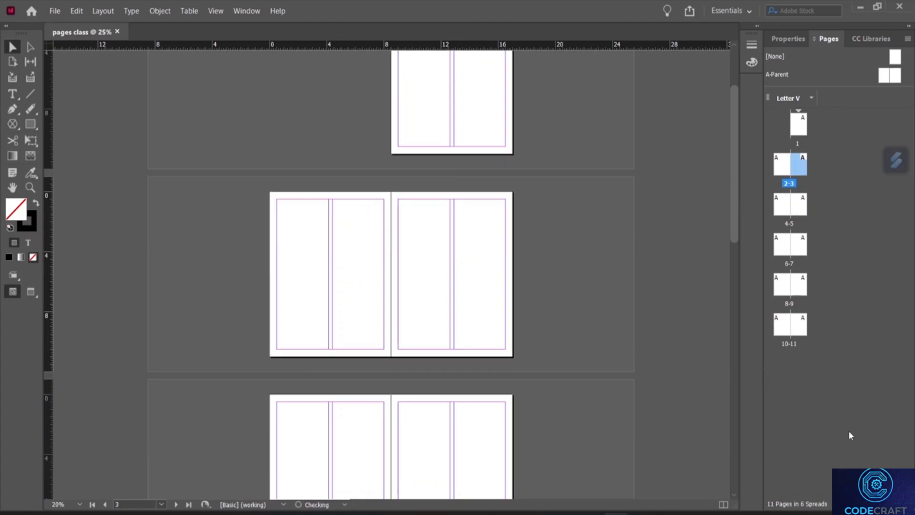
# Step: Select page 11 and look through the document's spreads to examine their arrangement
pyautogui.click(803, 326)
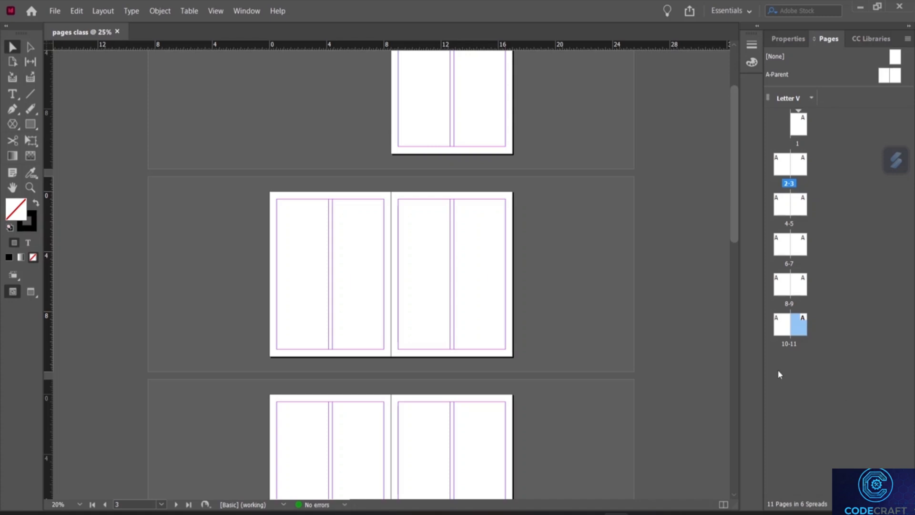
pyautogui.scroll(2, 630, 238)
pyautogui.scroll(-10, 520, 179)
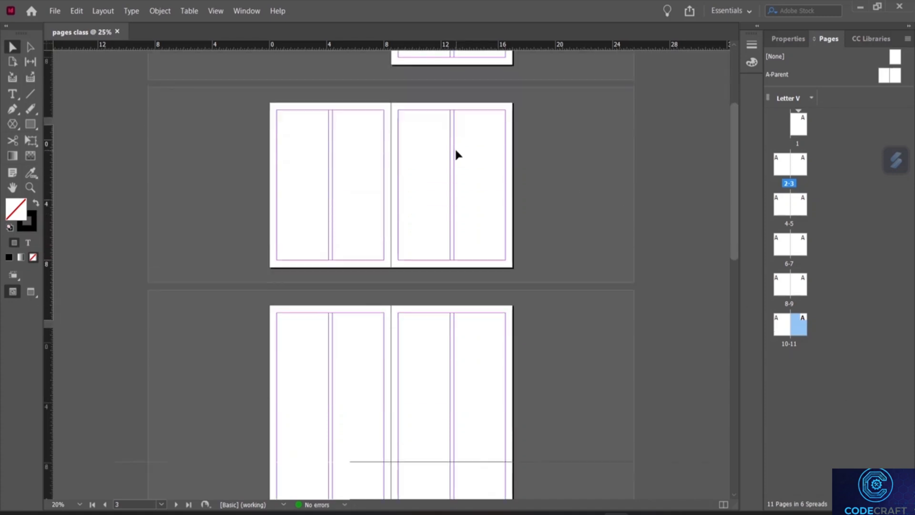
pyautogui.scroll(5, 456, 153)
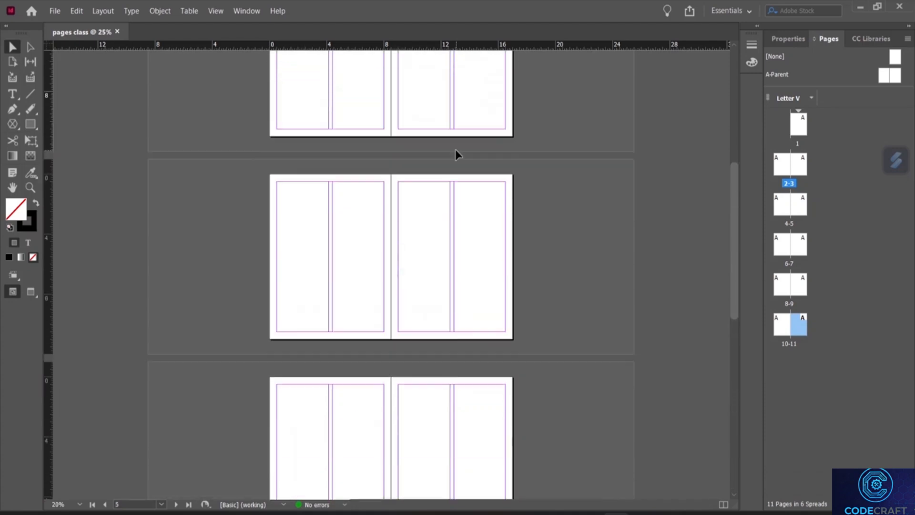
pyautogui.scroll(5, 455, 151)
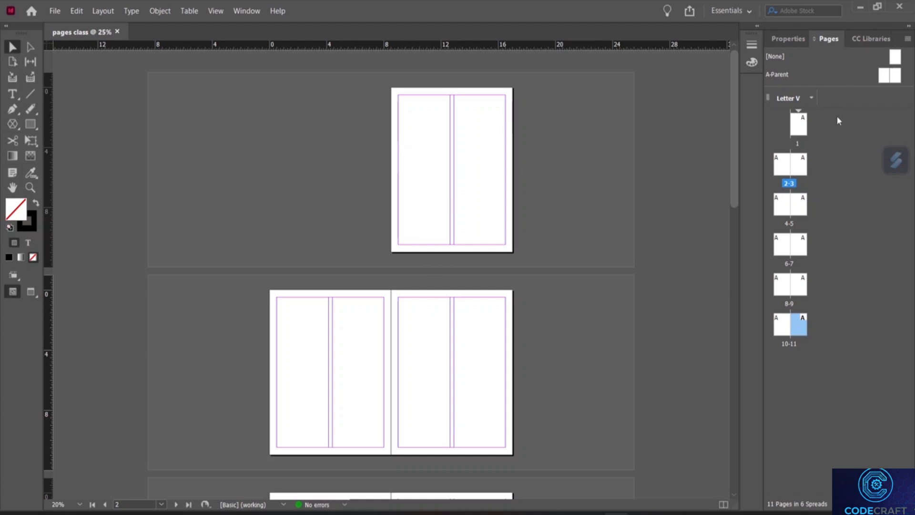
# Step: On the A-Parent spread, draw a rectangle about 3.625 by 2.95 in atop the left page's second column
pyautogui.doubleClick(778, 76)
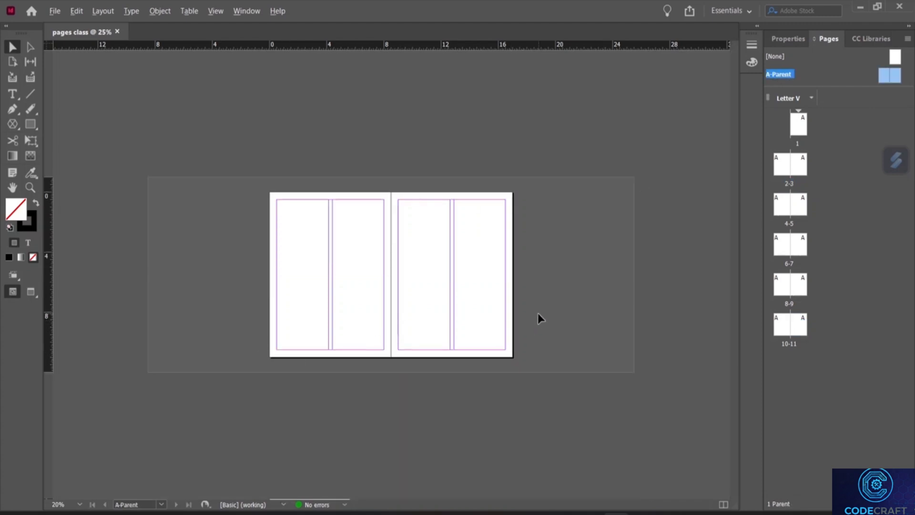
pyautogui.scroll(2, 503, 300)
pyautogui.scroll(-2, 502, 300)
pyautogui.click(30, 123)
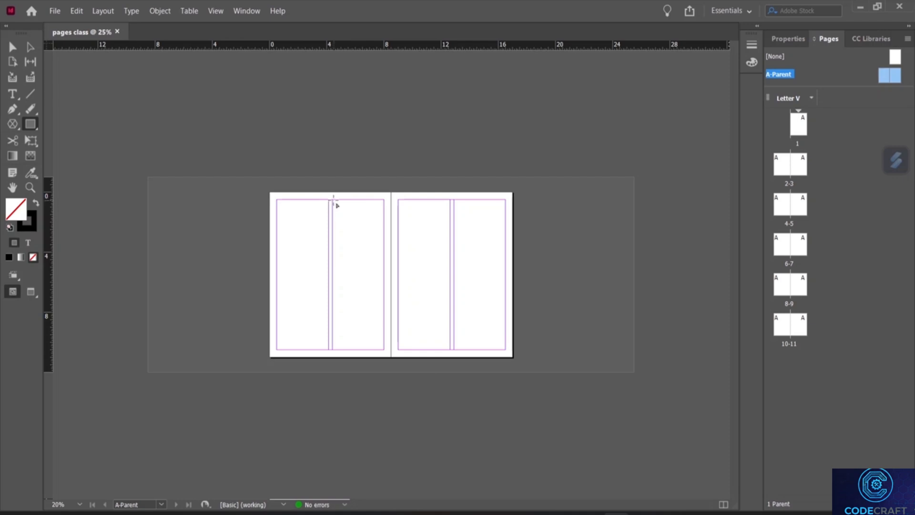
pyautogui.moveTo(333, 200); pyautogui.dragTo(385, 244)
pyautogui.click(460, 222)
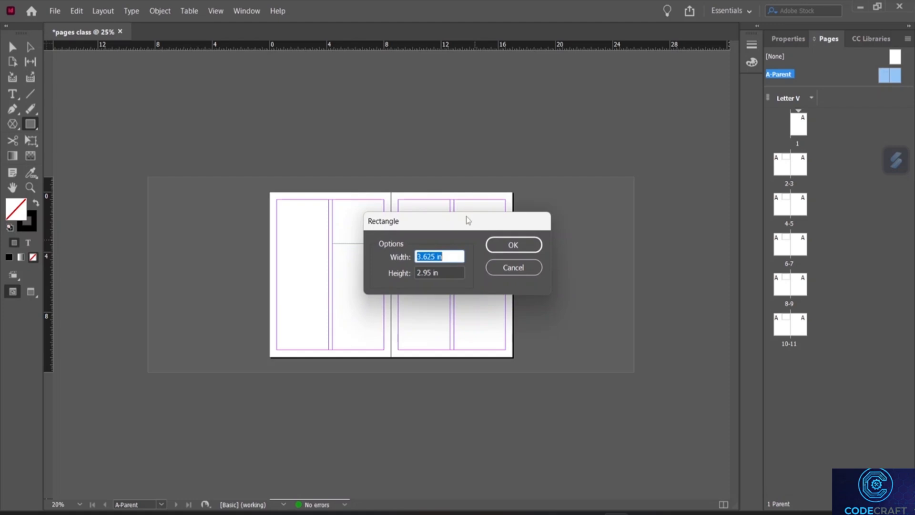
pyautogui.click(509, 267)
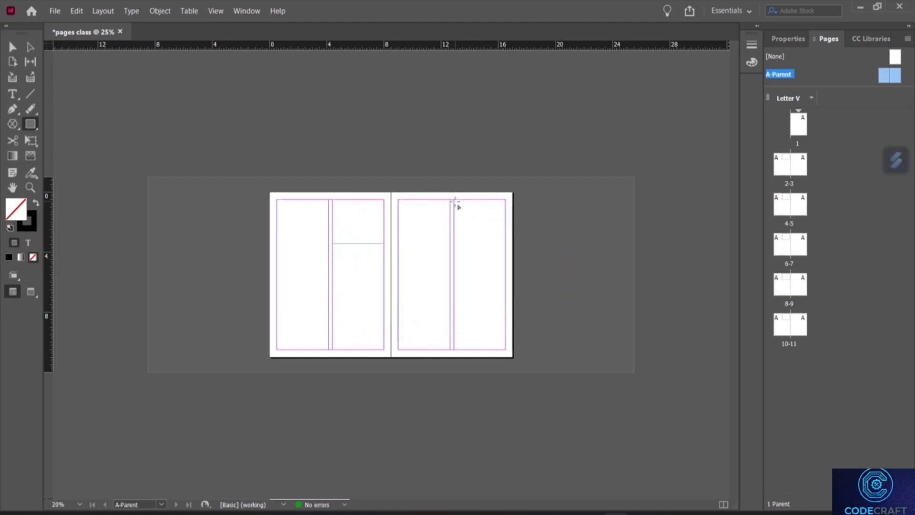
# Step: Draw a rectangle about 3.625 by 3 in at the top of the right parent page's second column
pyautogui.moveTo(454, 200); pyautogui.dragTo(506, 244)
pyautogui.click(494, 260)
pyautogui.click(513, 266)
# Step: Fill the left parent page's rectangle with the yellow C=0 M=0 Y=100 K=0 swatch
pyautogui.click(794, 39)
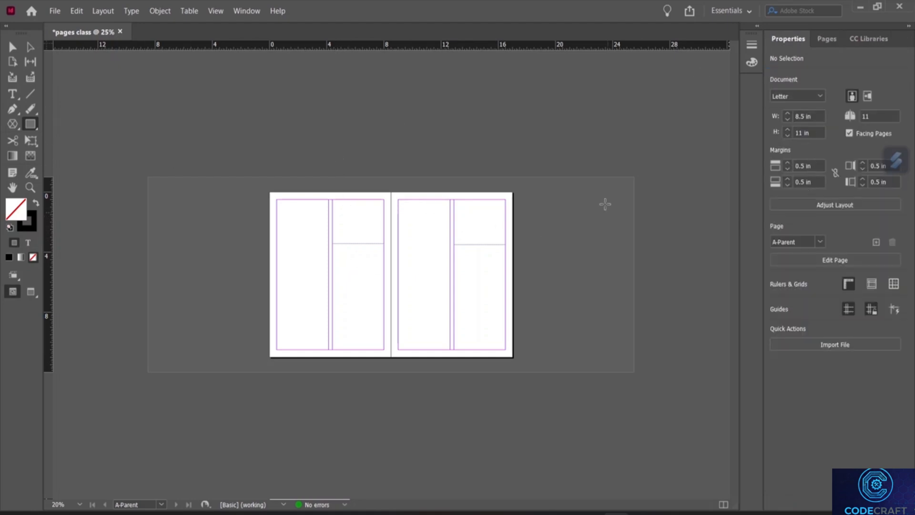
pyautogui.click(12, 47)
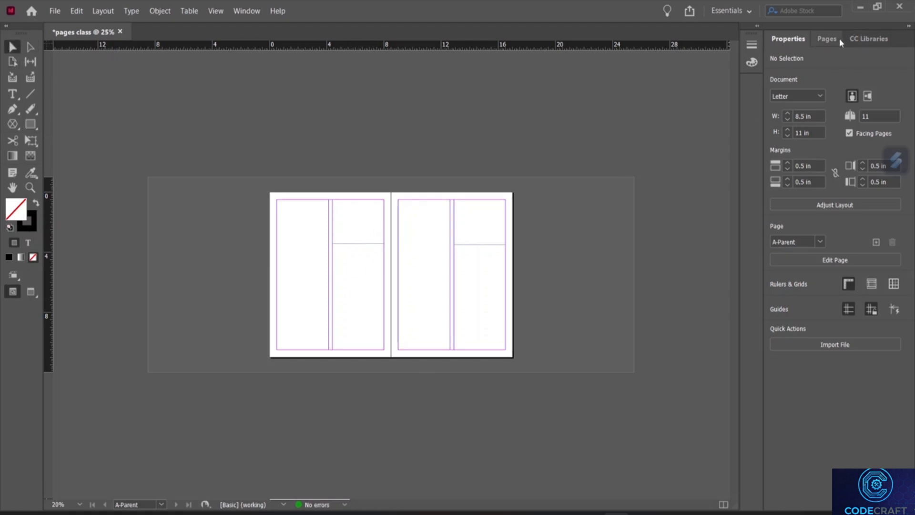
pyautogui.click(826, 38)
pyautogui.click(364, 243)
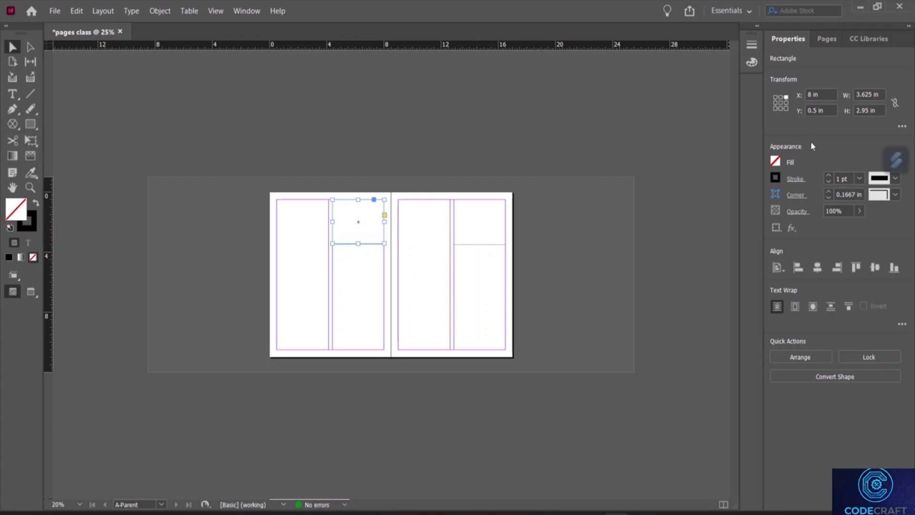
pyautogui.click(775, 164)
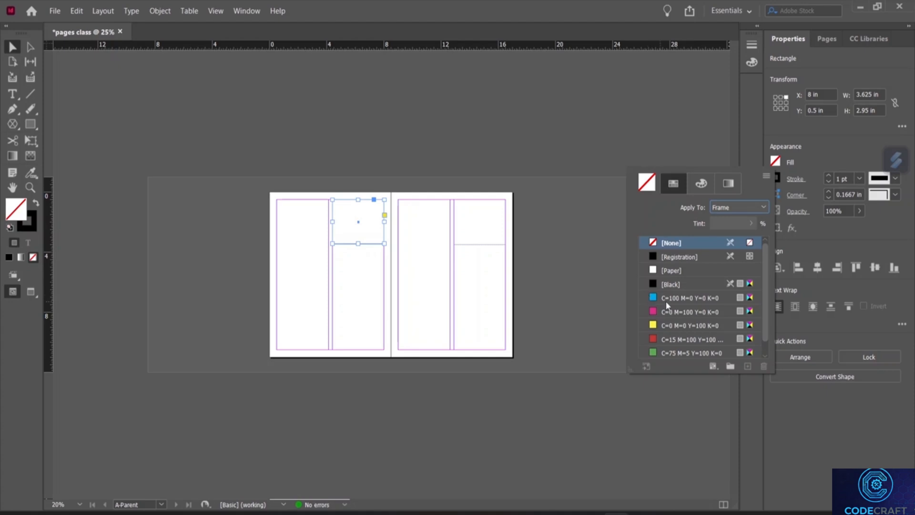
pyautogui.click(656, 326)
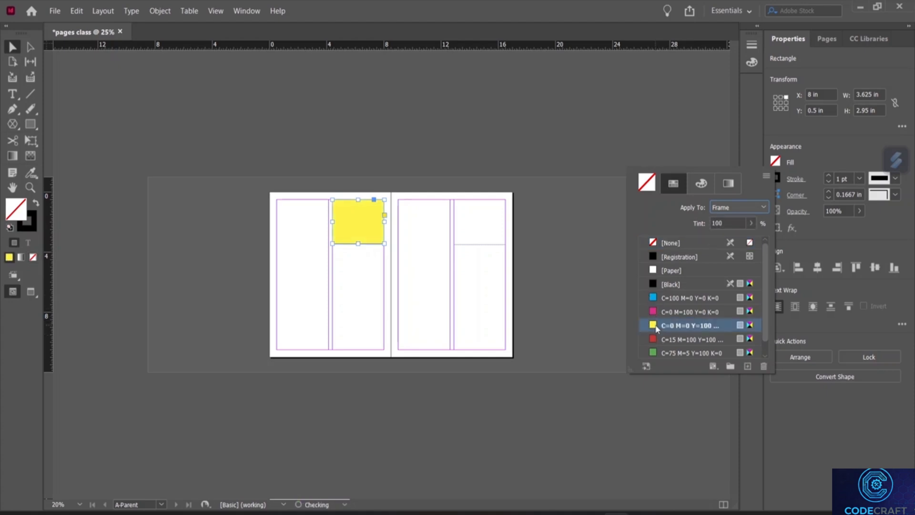
# Step: Fill the right parent page's rectangle with the cyan C=100 M=0 Y=0 K=0 swatch
pyautogui.click(490, 242)
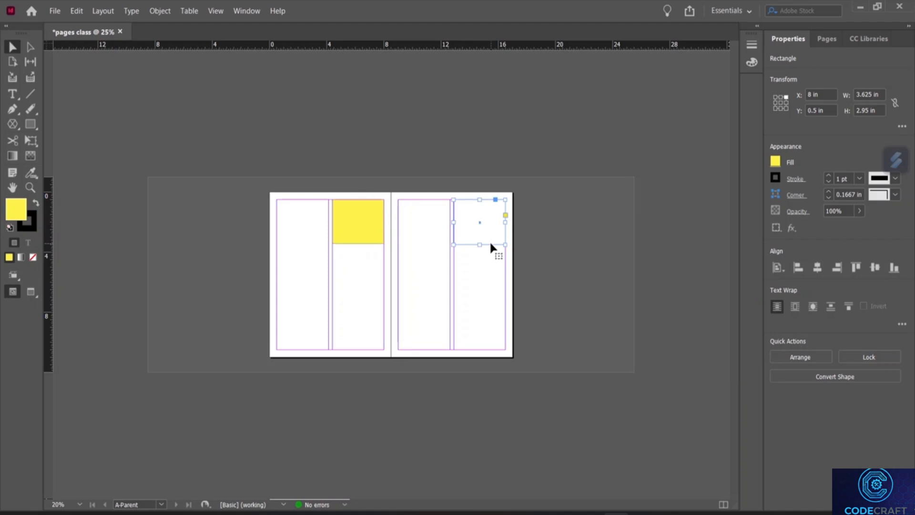
pyautogui.click(775, 162)
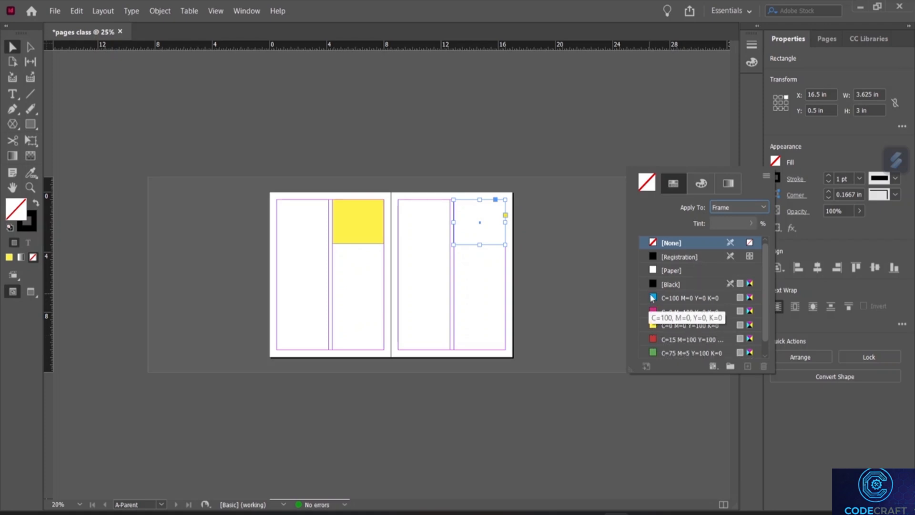
pyautogui.click(681, 298)
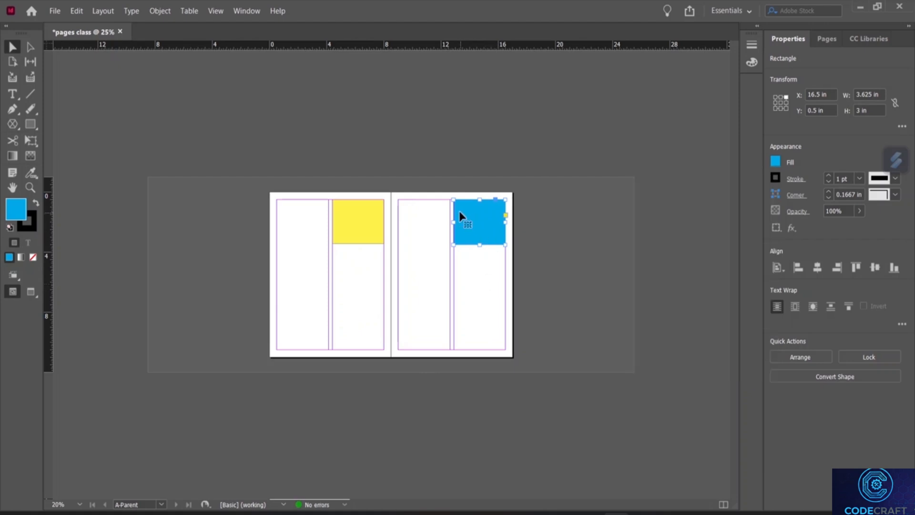
# Step: Enter the text "Hello world" in the yellow rectangle and choose a 30 pt font size
pyautogui.click(357, 212)
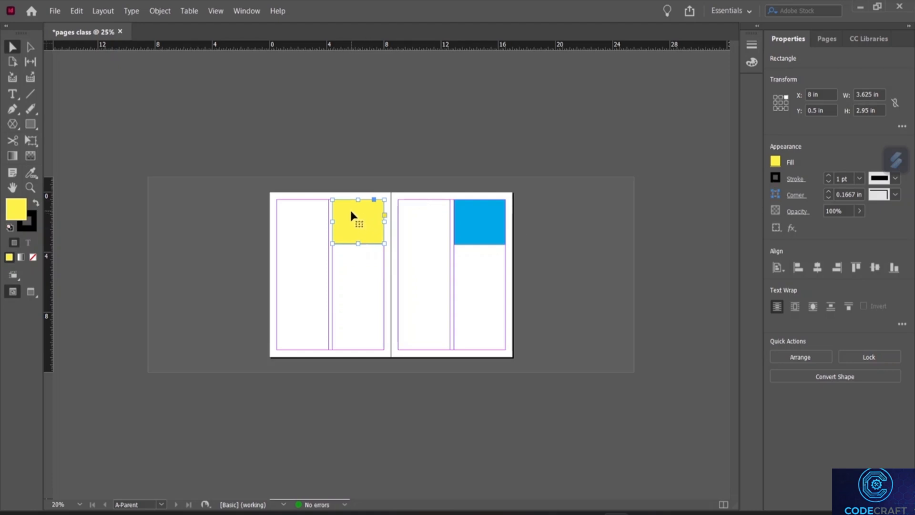
pyautogui.click(12, 94)
pyautogui.click(343, 206)
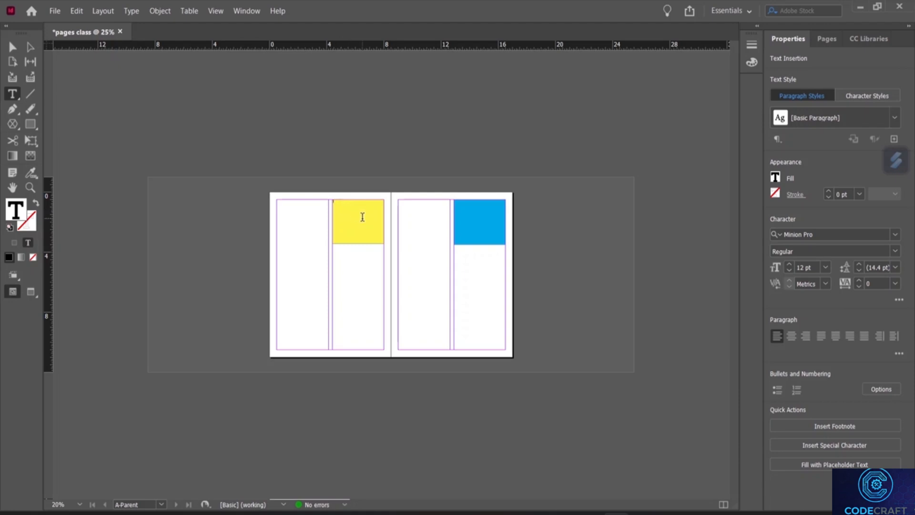
pyautogui.write('Hello world')
pyautogui.click(819, 269)
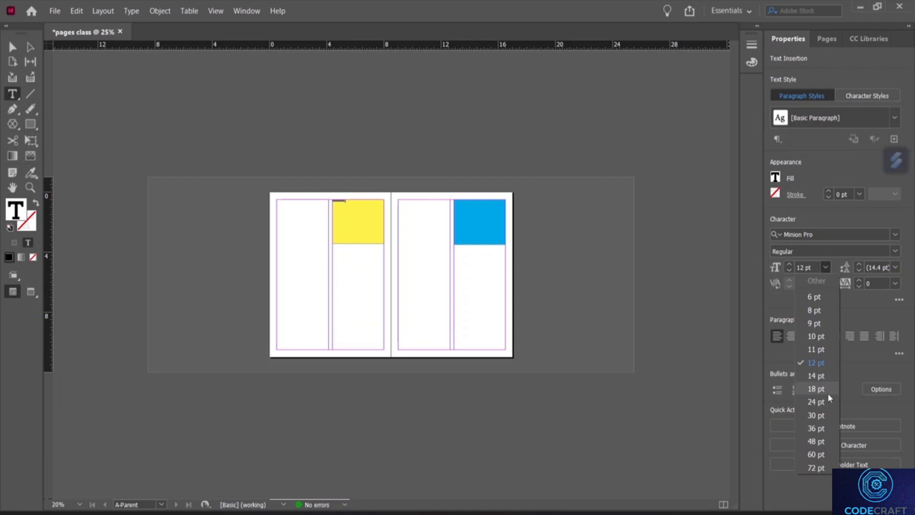
pyautogui.click(822, 411)
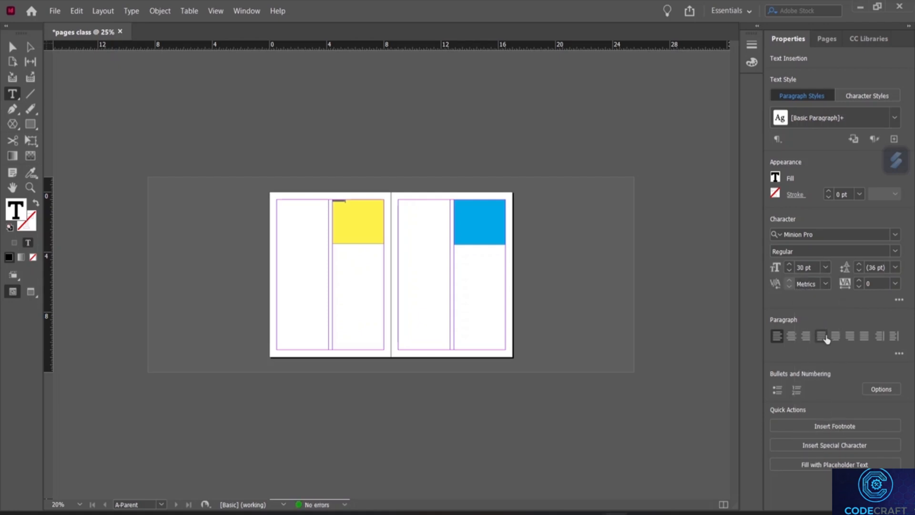
# Step: Set the "CHAPTER-1" text in the yellow rectangle to 30 pt
pyautogui.scroll(2, 415, 266)
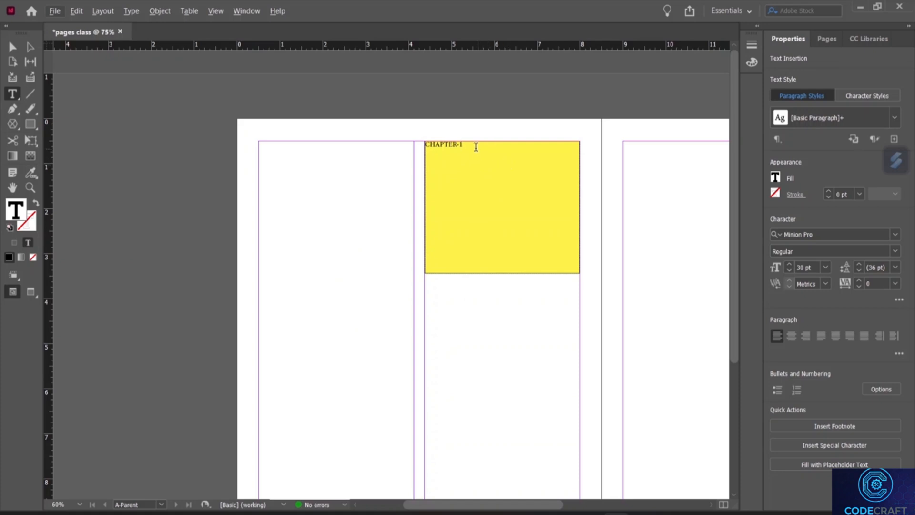
pyautogui.moveTo(469, 146); pyautogui.dragTo(424, 144)
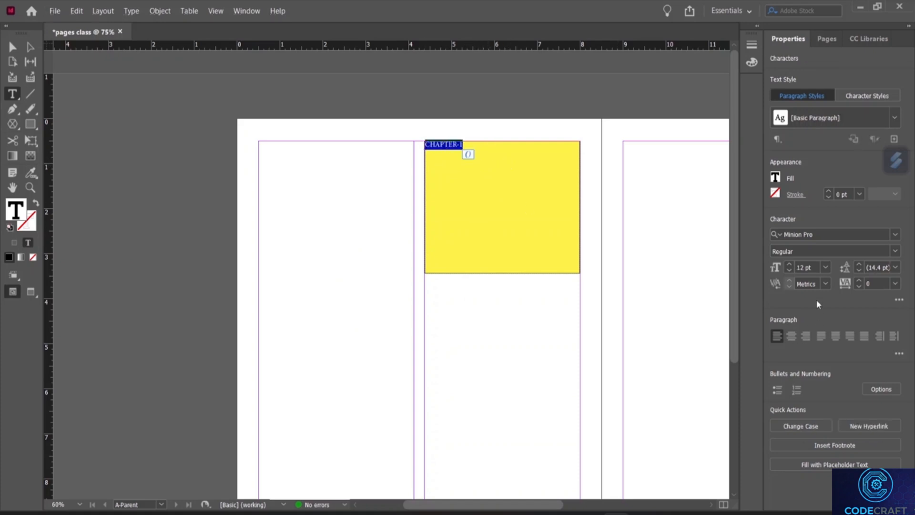
pyautogui.click(824, 268)
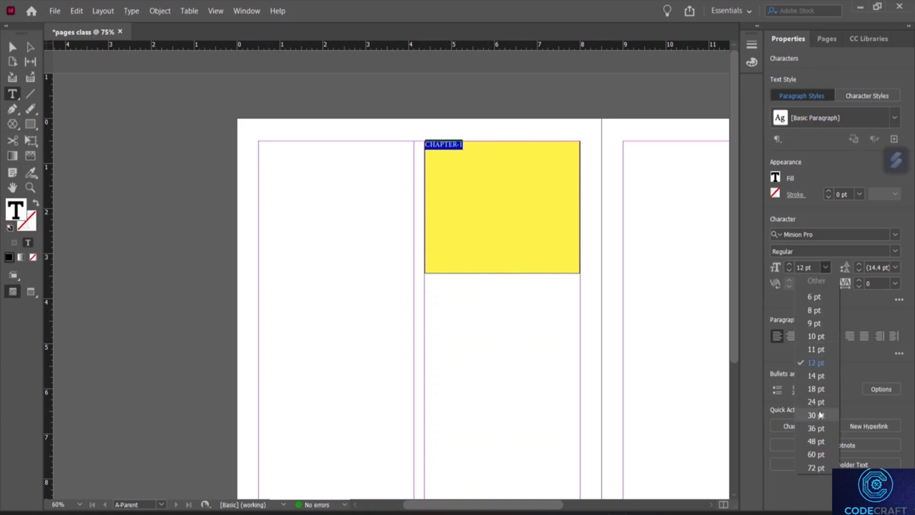
pyautogui.click(821, 415)
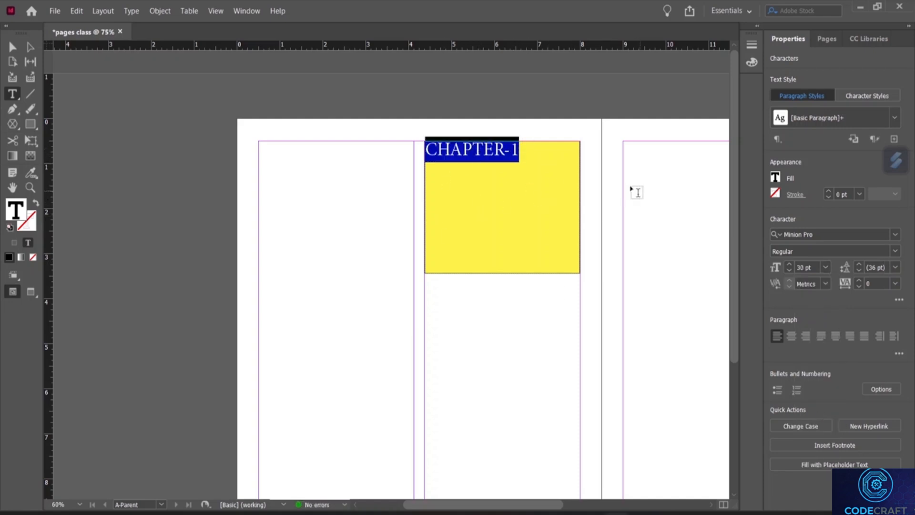
# Step: Enter the text "THE PALACE OF DEATH" in the cyan rectangle and set its font size to 30 pt
pyautogui.moveTo(503, 504); pyautogui.dragTo(583, 504)
pyautogui.click(461, 154)
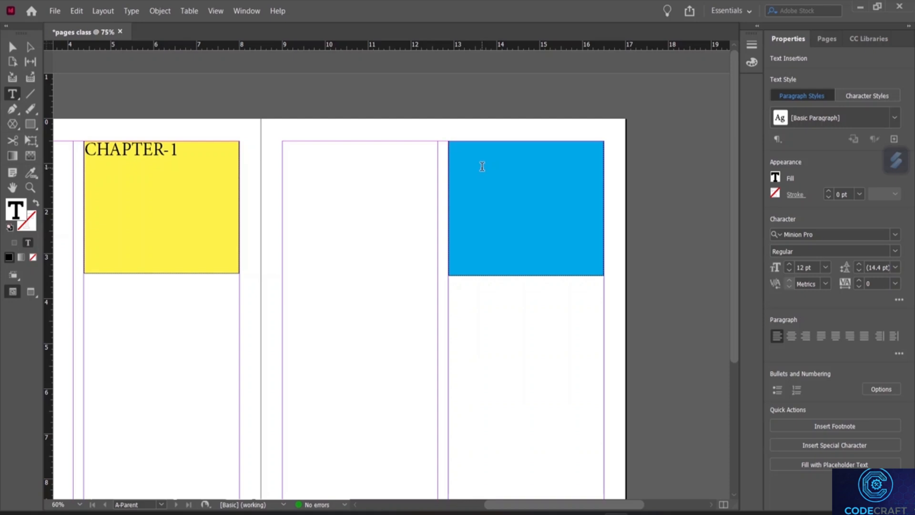
pyautogui.write('THE PALACE OF')
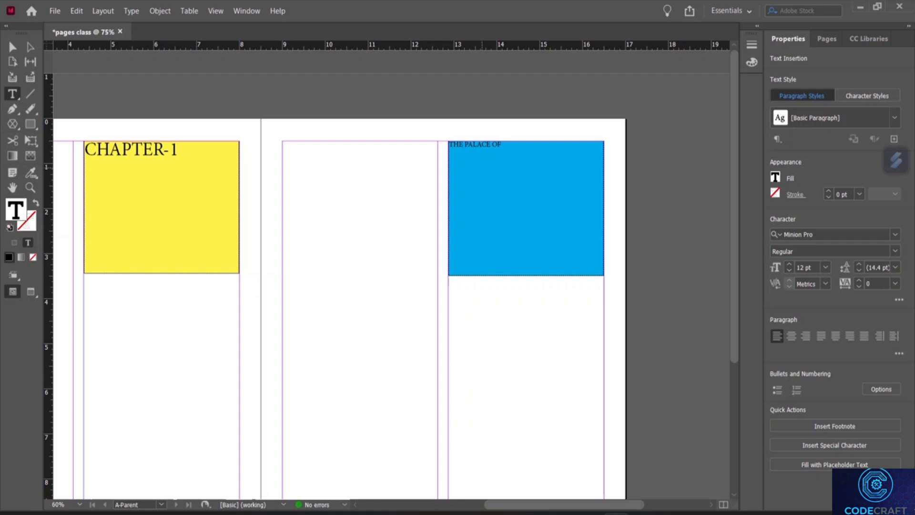
pyautogui.write(' DEATH')
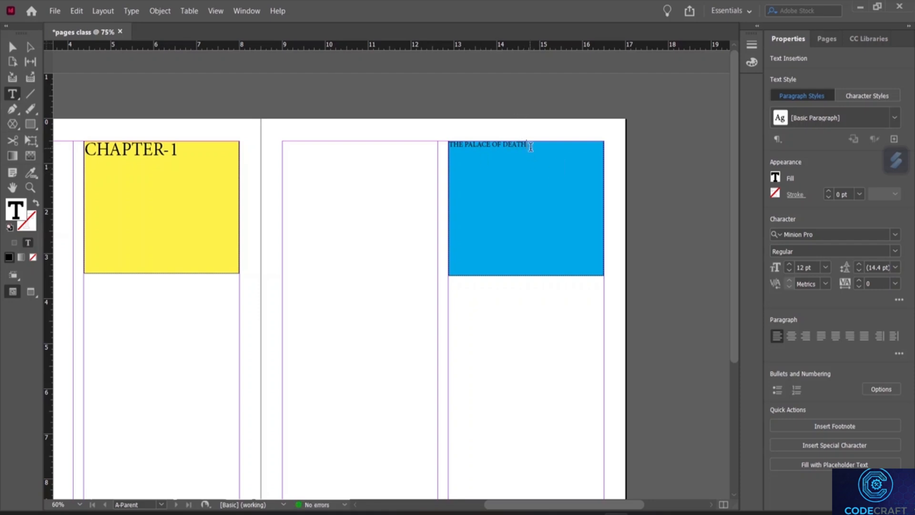
pyautogui.moveTo(526, 144); pyautogui.dragTo(448, 145)
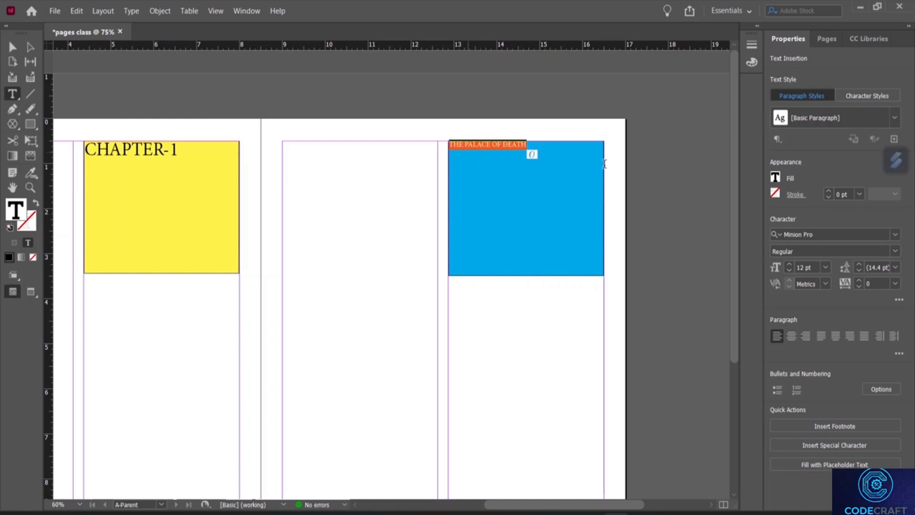
pyautogui.click(825, 267)
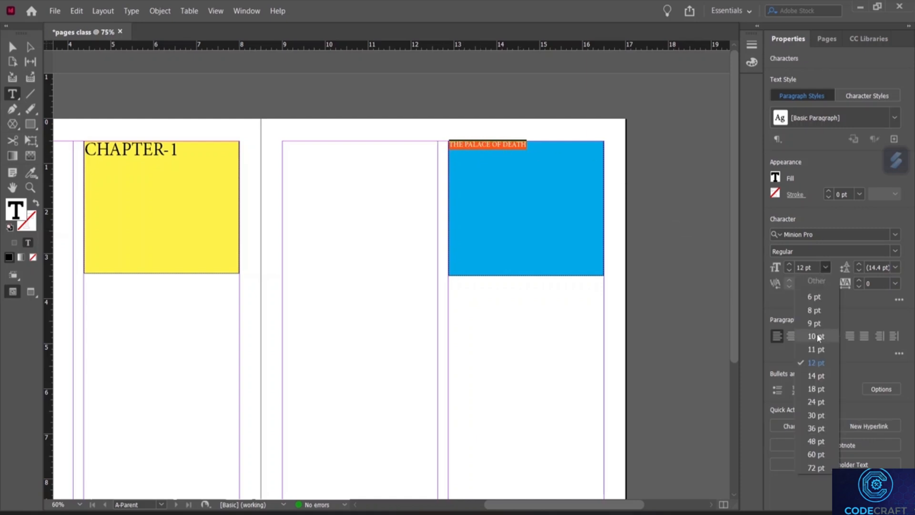
pyautogui.click(828, 415)
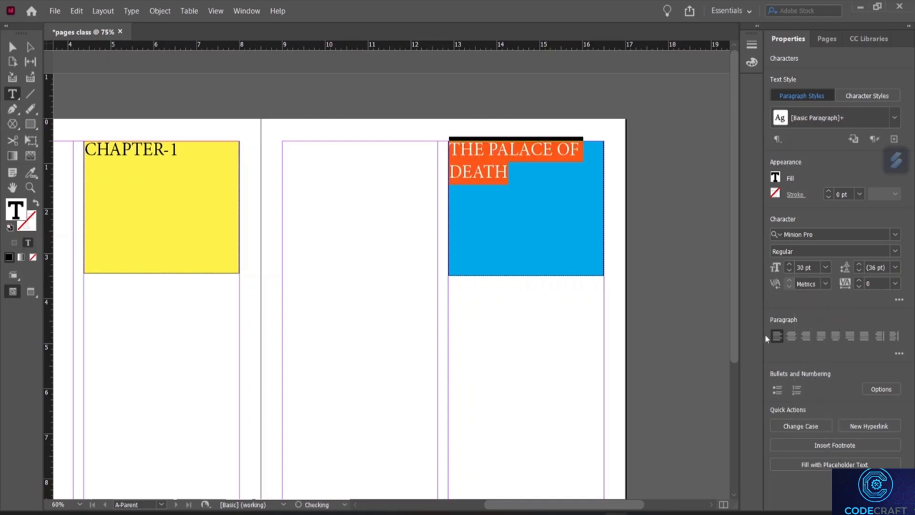
pyautogui.click(547, 241)
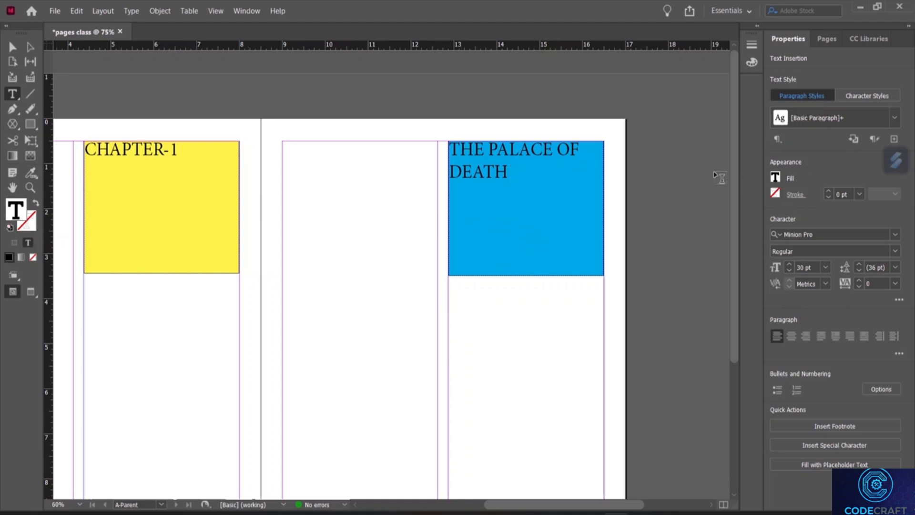
# Step: Go to document page 1 and look through all the spreads to check how the A-Parent design is applied
pyautogui.scroll(-3, 296, 225)
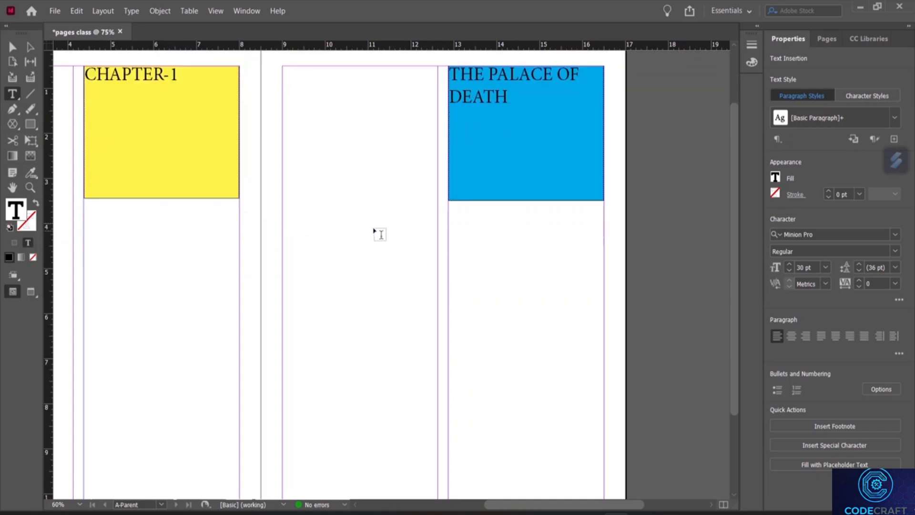
pyautogui.scroll(-2, 378, 234)
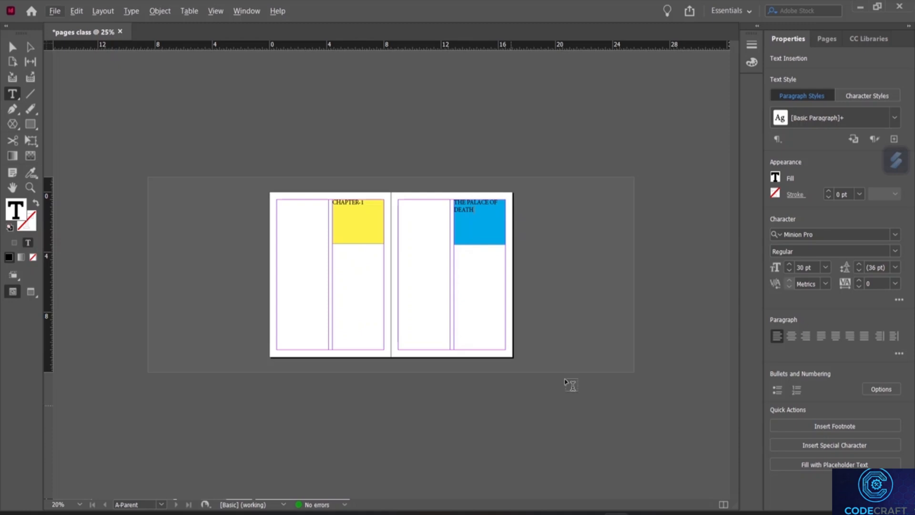
pyautogui.click(831, 41)
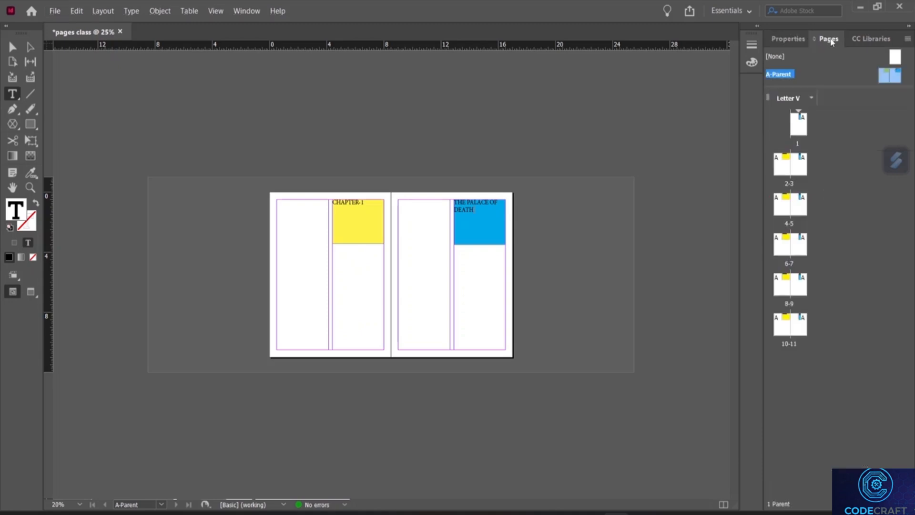
pyautogui.click(803, 132)
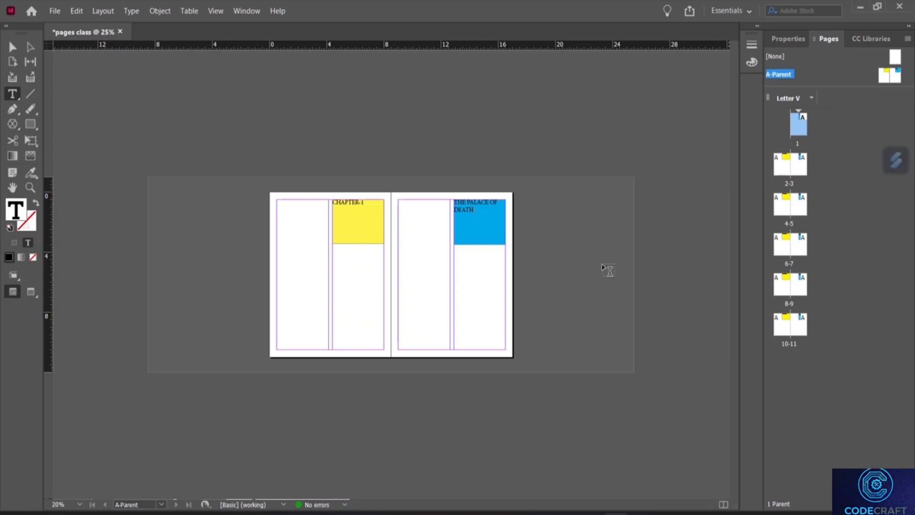
pyautogui.doubleClick(804, 124)
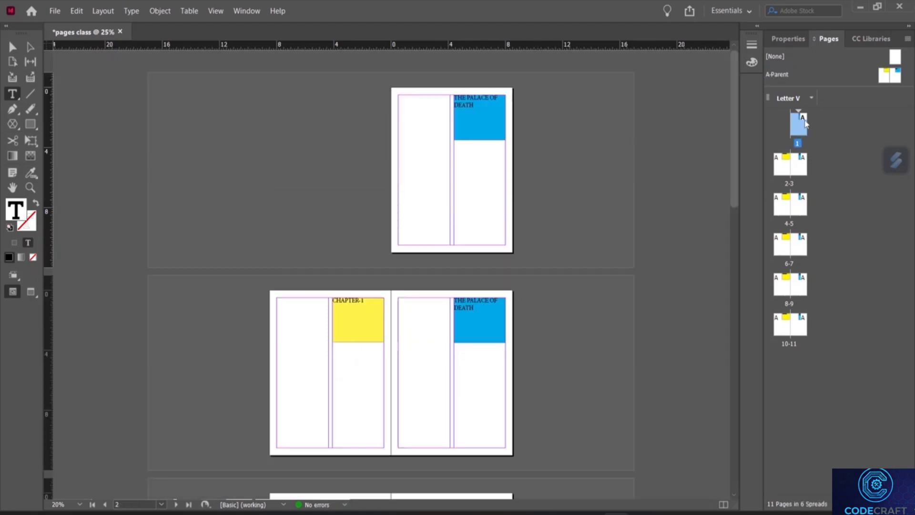
pyautogui.scroll(-5, 417, 259)
pyautogui.scroll(-5, 411, 256)
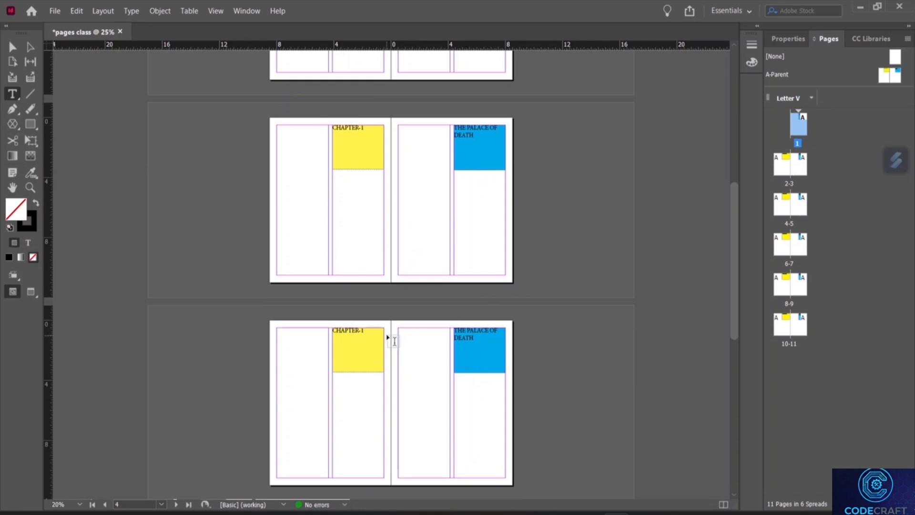
pyautogui.scroll(-10, 364, 353)
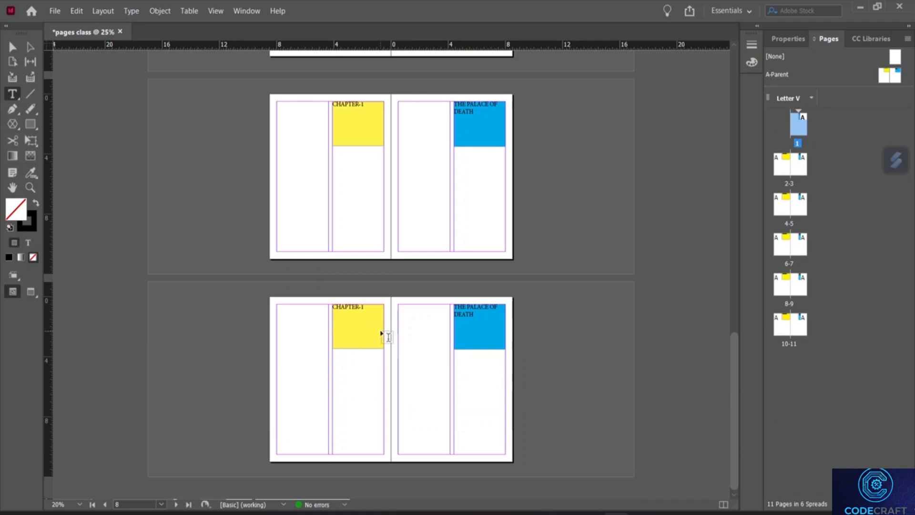
pyautogui.scroll(15, 383, 330)
pyautogui.scroll(3, 385, 324)
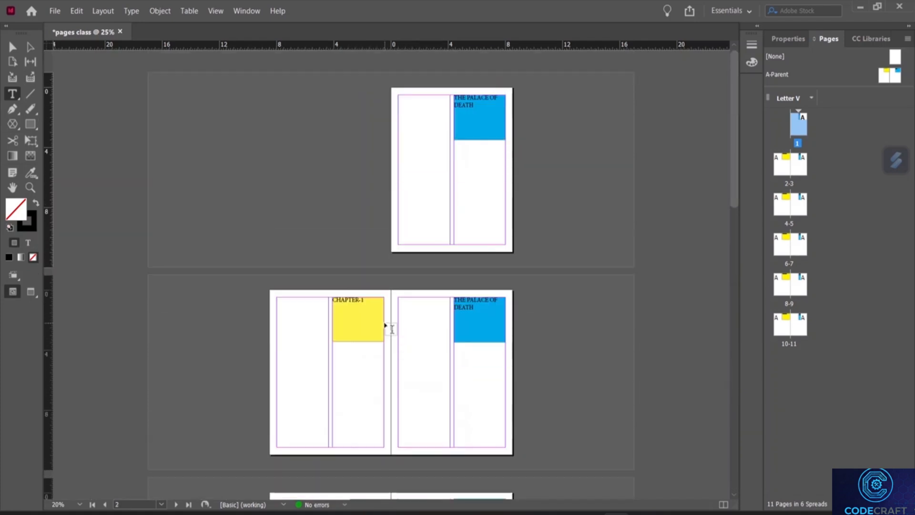
pyautogui.scroll(-10, 390, 315)
pyautogui.scroll(10, 420, 296)
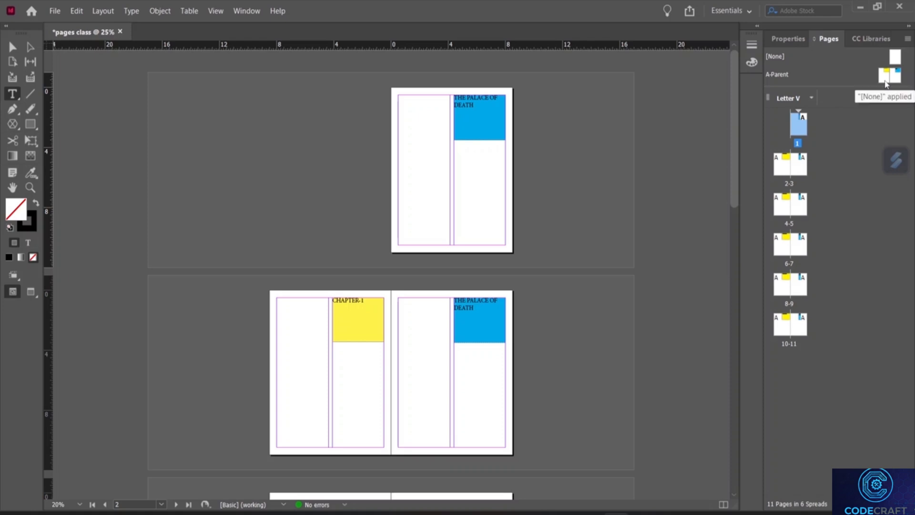
# Step: Reopen the A-Parent spread and draw a text frame about 2.7 in wide below the first column of the left page
pyautogui.doubleClick(779, 75)
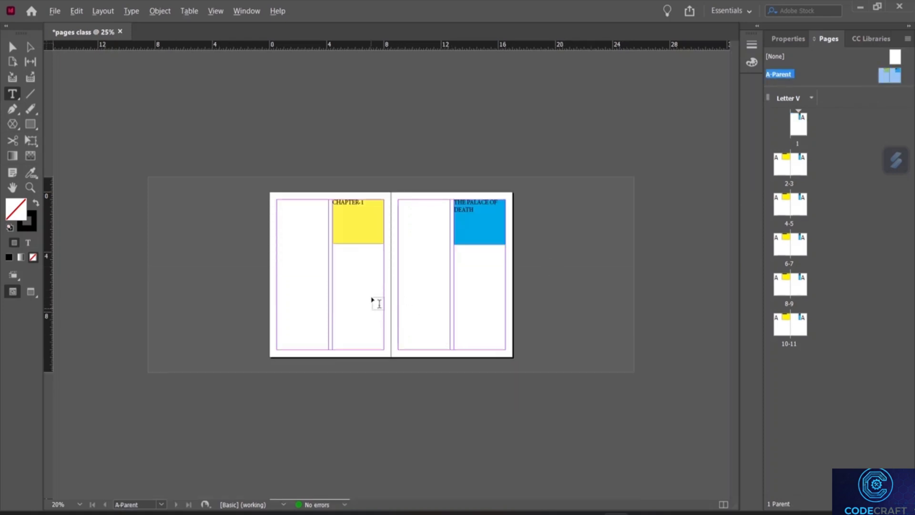
pyautogui.scroll(-1, 373, 299)
pyautogui.scroll(3, 376, 298)
pyautogui.scroll(-3, 416, 300)
pyautogui.scroll(-1, 416, 301)
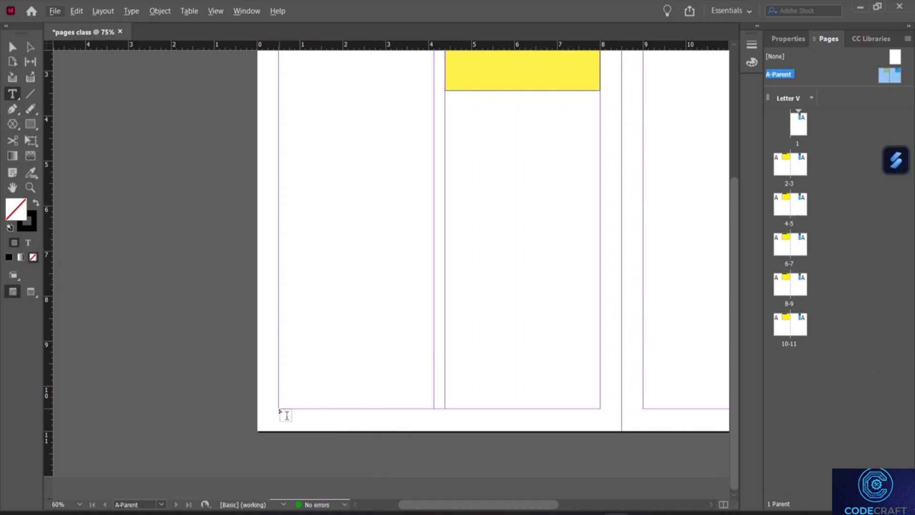
pyautogui.moveTo(278, 408); pyautogui.dragTo(390, 427)
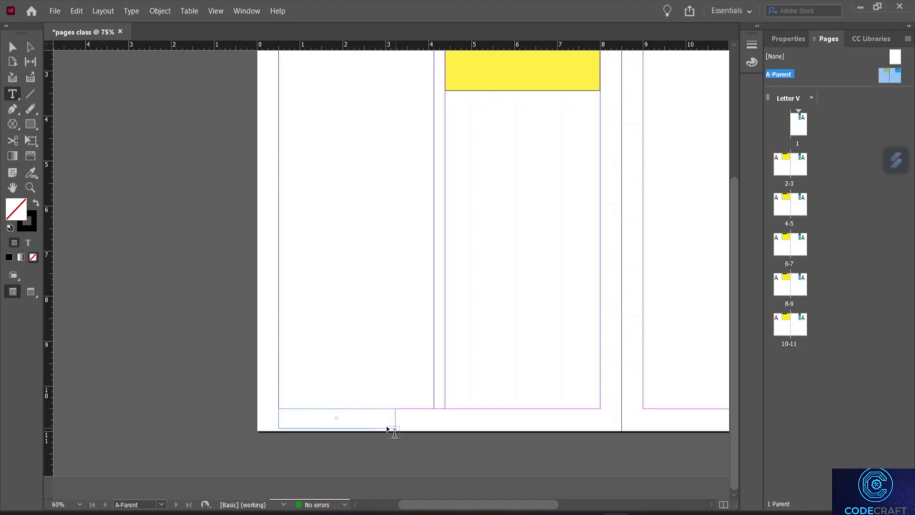
pyautogui.press('Escape')
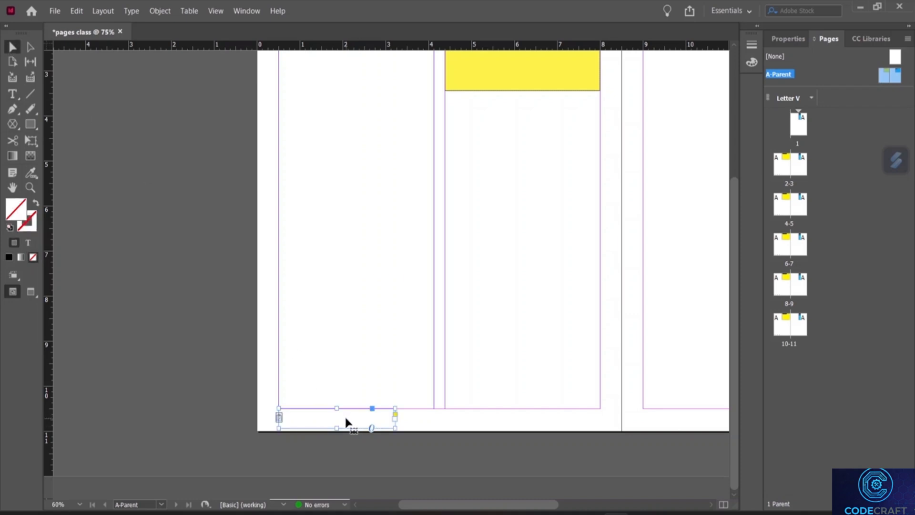
# Step: Copy the empty text frame to the right parent page's bottom margin, aligned with the outer edge of its second column
pyautogui.moveTo(345, 422); pyautogui.dragTo(712, 424)
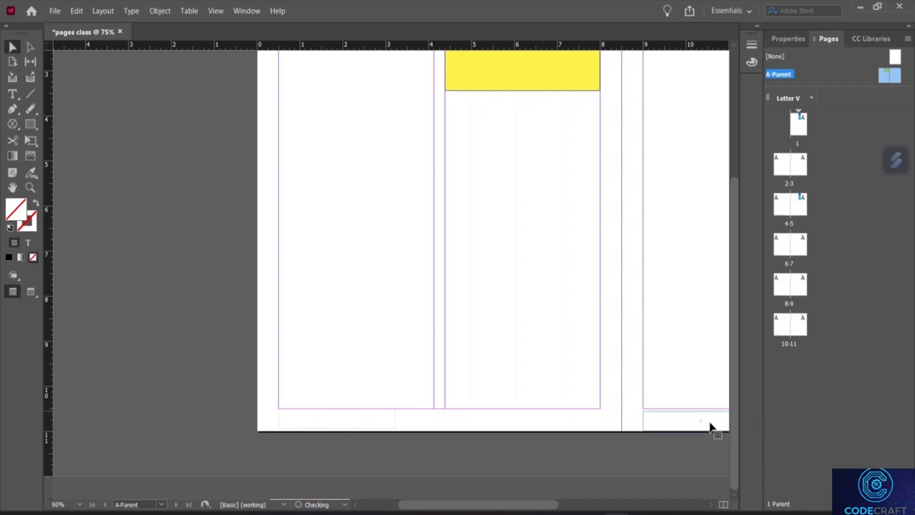
pyautogui.moveTo(467, 506); pyautogui.dragTo(558, 505)
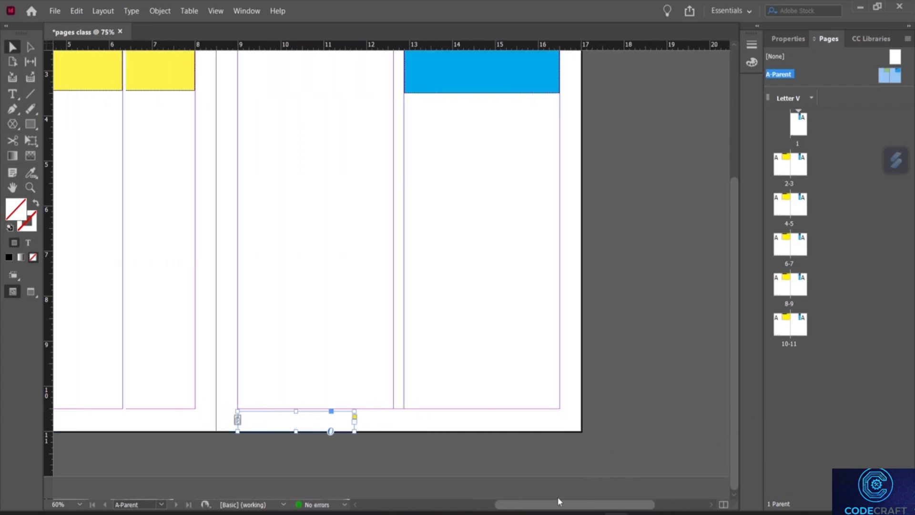
pyautogui.moveTo(346, 421); pyautogui.dragTo(551, 417)
pyautogui.click(638, 380)
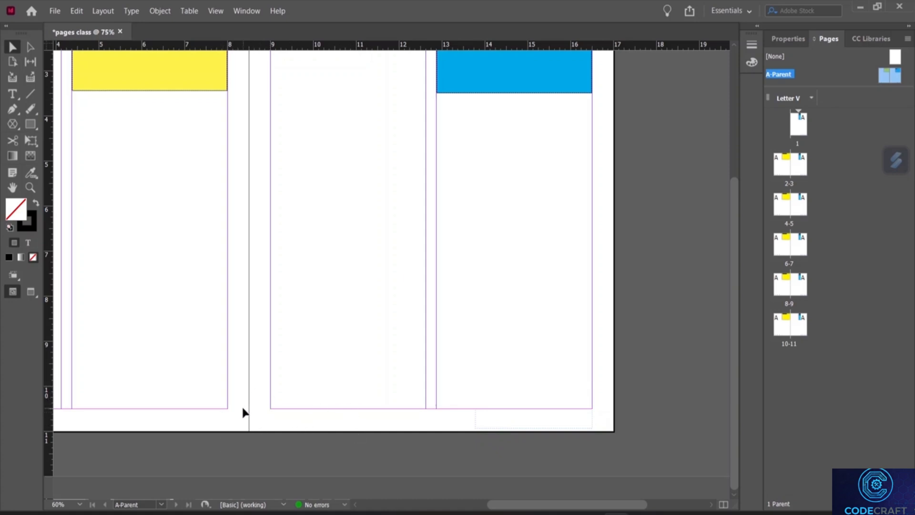
# Step: Insert a Current Page Number marker in the text frame at the bottom of the left parent page
pyautogui.hotkey('ctrl', '-')
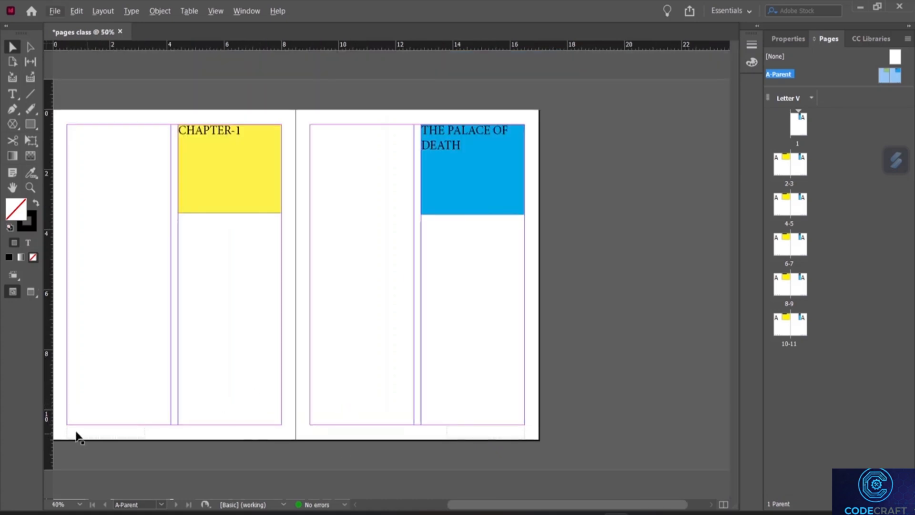
pyautogui.click(12, 94)
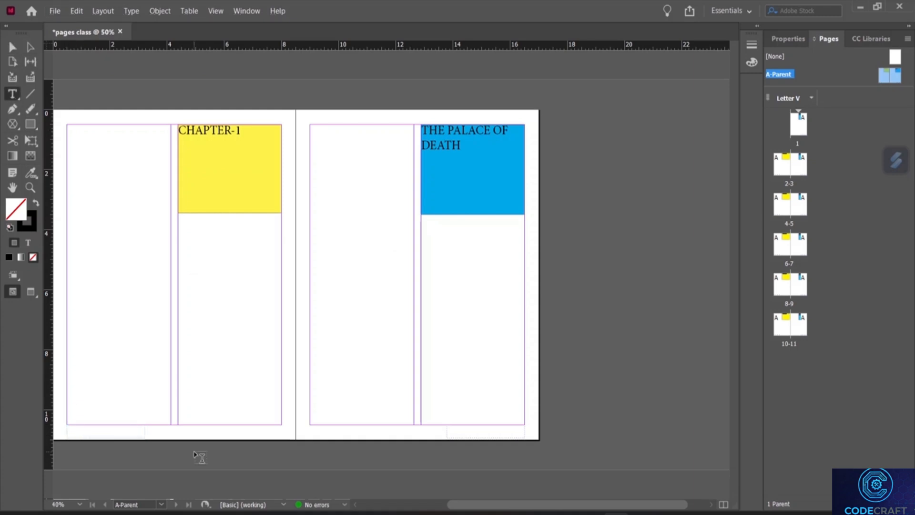
pyautogui.click(75, 429)
pyautogui.rightClick(77, 431)
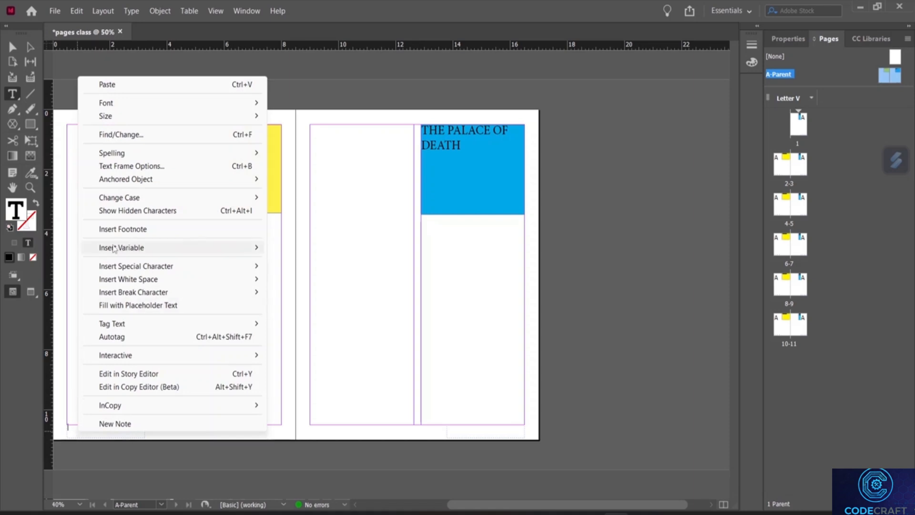
pyautogui.moveTo(105, 254)
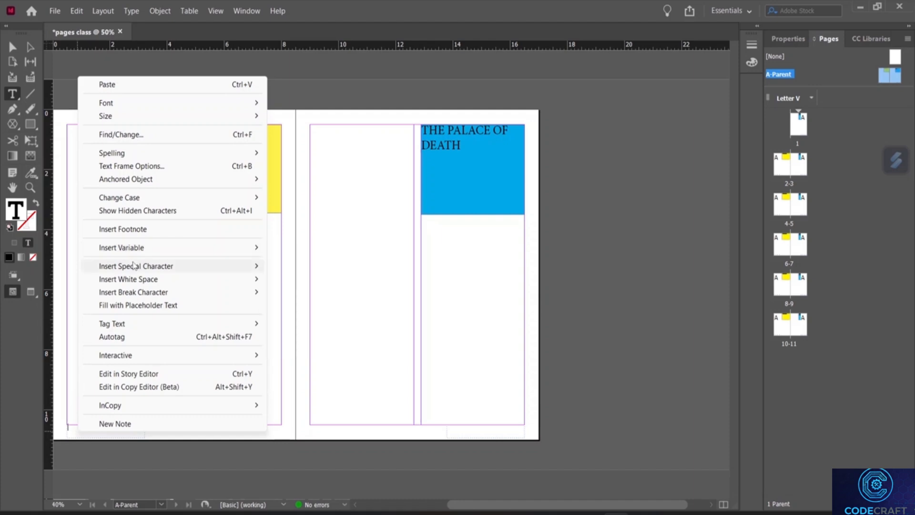
pyautogui.moveTo(143, 266)
pyautogui.moveTo(307, 270)
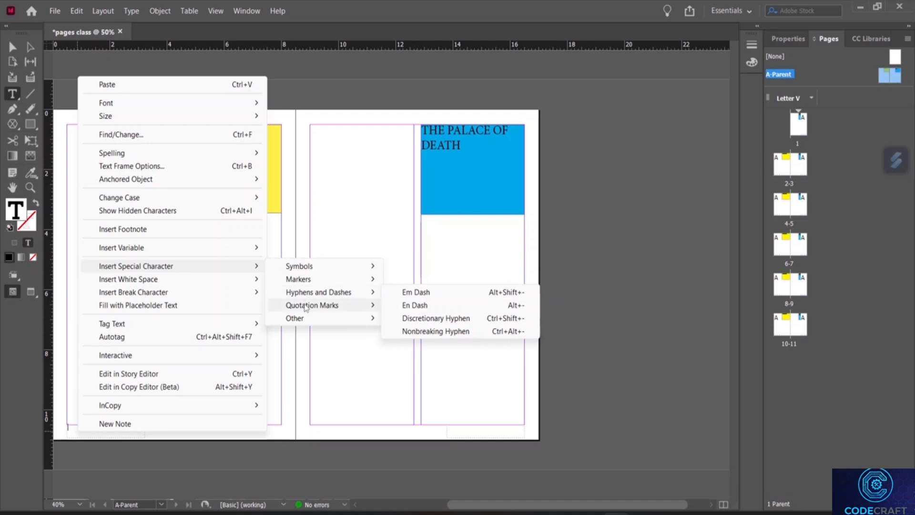
pyautogui.moveTo(302, 310)
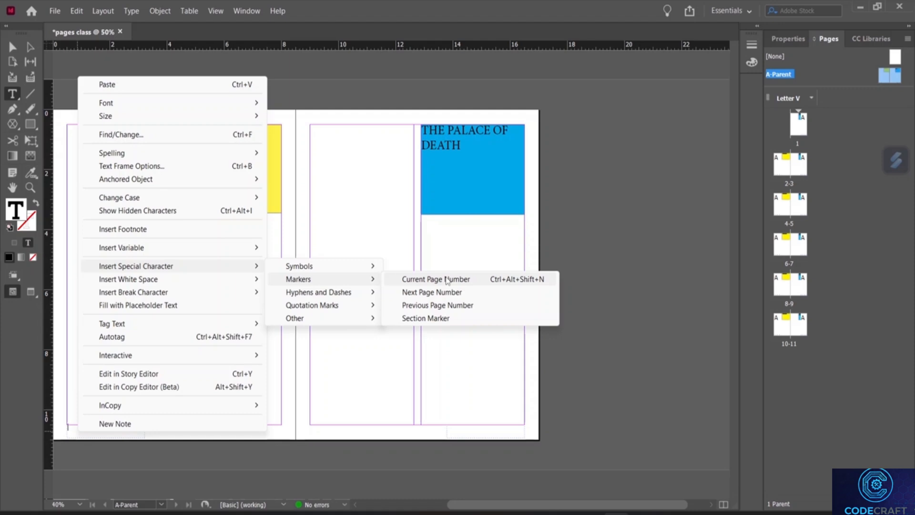
pyautogui.click(447, 279)
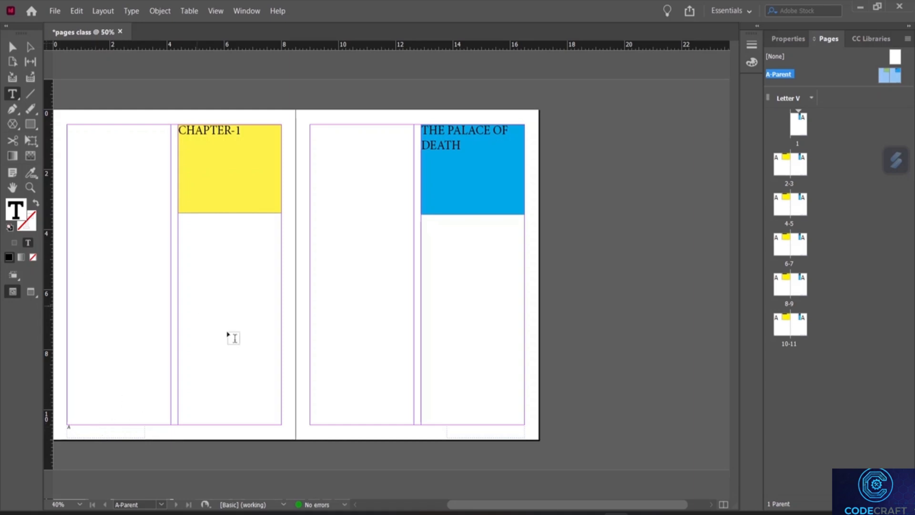
pyautogui.press('Escape')
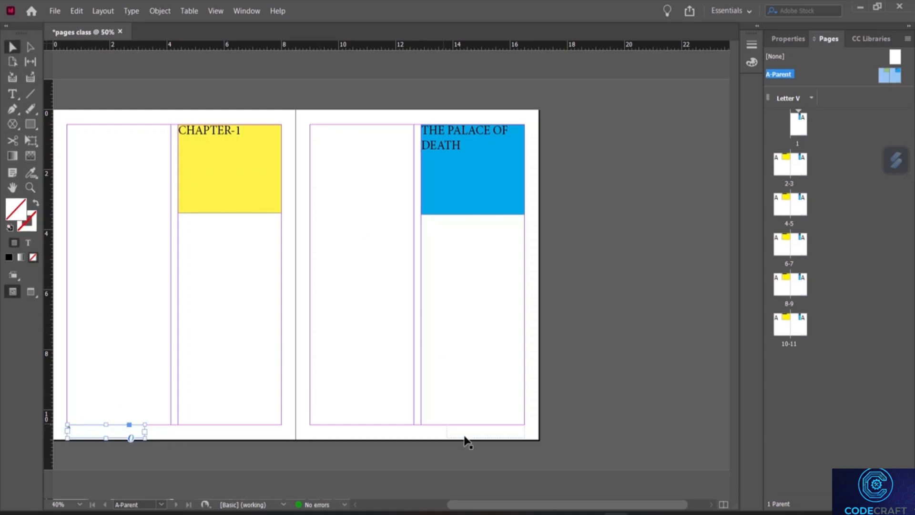
# Step: Replace the empty text frame at the bottom of the right parent page with a copy of the left page's page number frame
pyautogui.moveTo(467, 442); pyautogui.dragTo(461, 434)
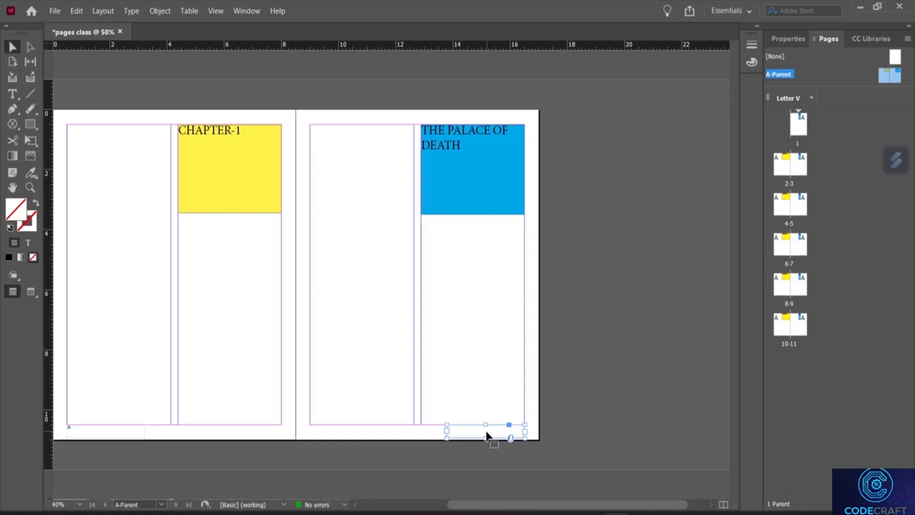
pyautogui.press('Delete')
pyautogui.click(87, 431)
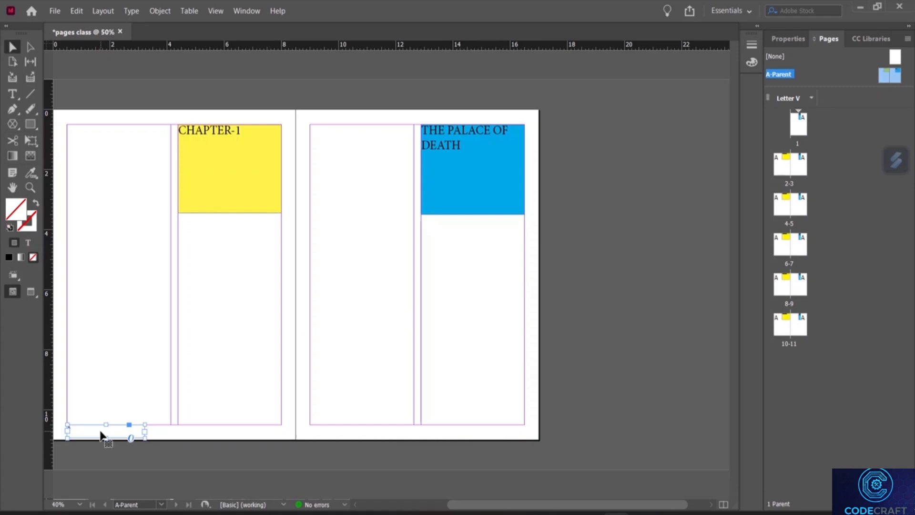
pyautogui.moveTo(101, 435); pyautogui.dragTo(479, 432)
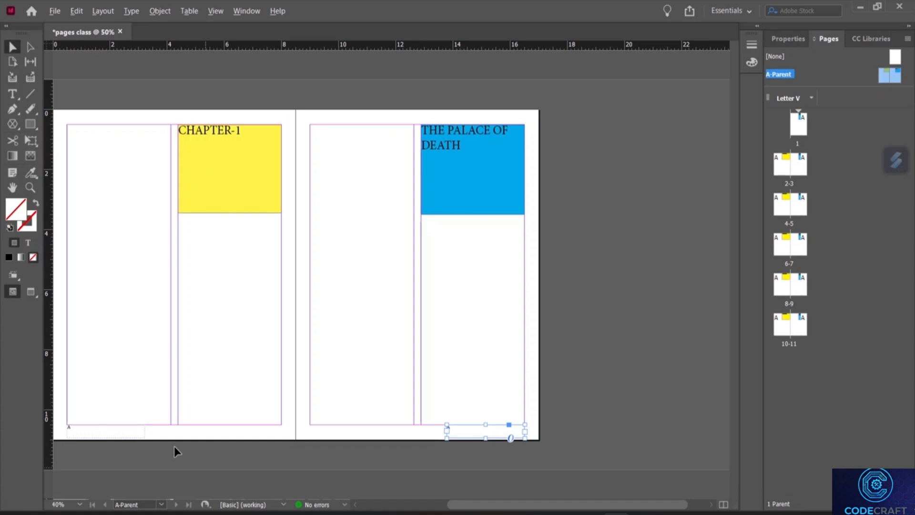
# Step: Examine the page number marker at the bottom of the left parent page up close, then return to the spread overview
pyautogui.hotkey('ctrl', '-')
pyautogui.hotkey('ctrl', '=')
pyautogui.hotkey('ctrl', '=')
pyautogui.hotkey('ctrl', '=')
pyautogui.hotkey('ctrl', '=')
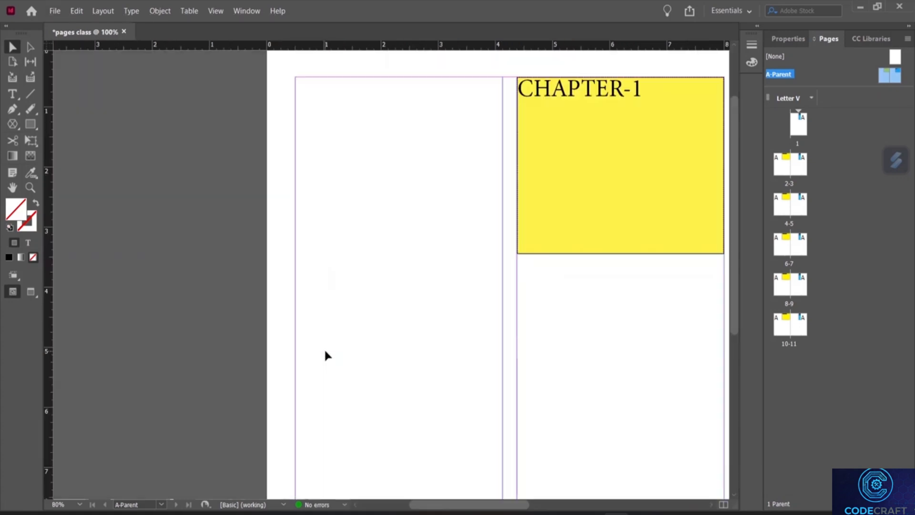
pyautogui.scroll(-10, 357, 365)
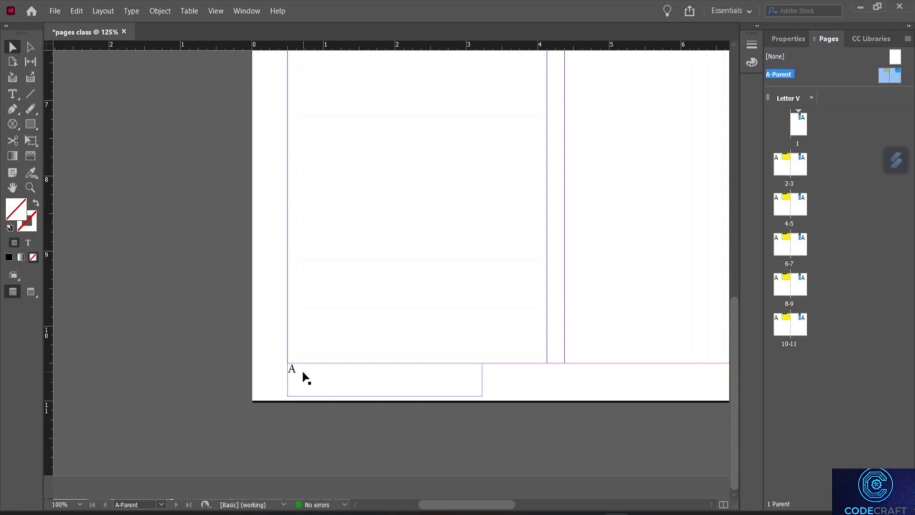
pyautogui.click(517, 361)
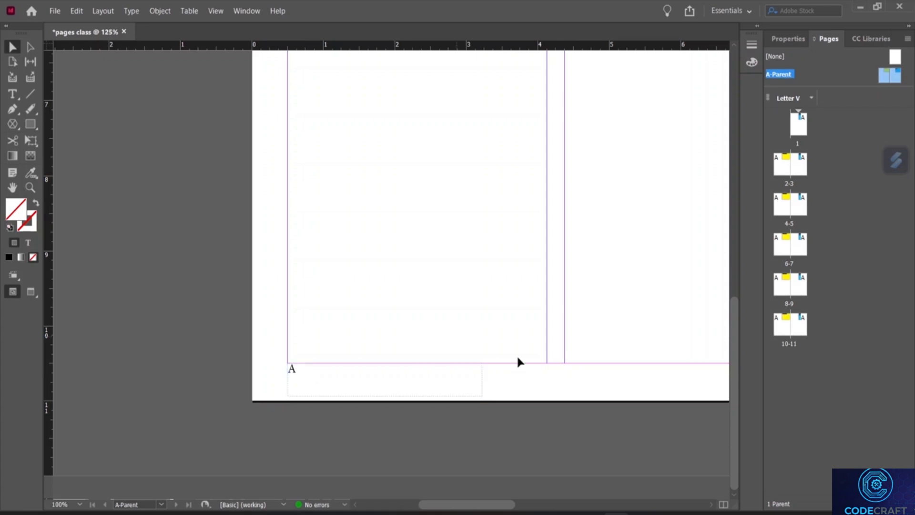
pyautogui.press('alt')
pyautogui.scroll(-3, 524, 386)
pyautogui.scroll(-2, 544, 376)
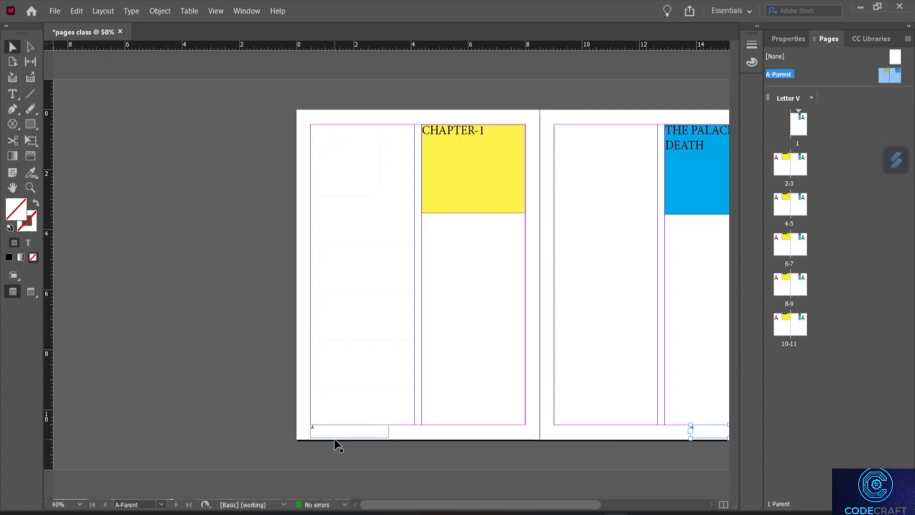
# Step: Right-align the page number marker in the text frame at the bottom of the right parent page
pyautogui.click(784, 39)
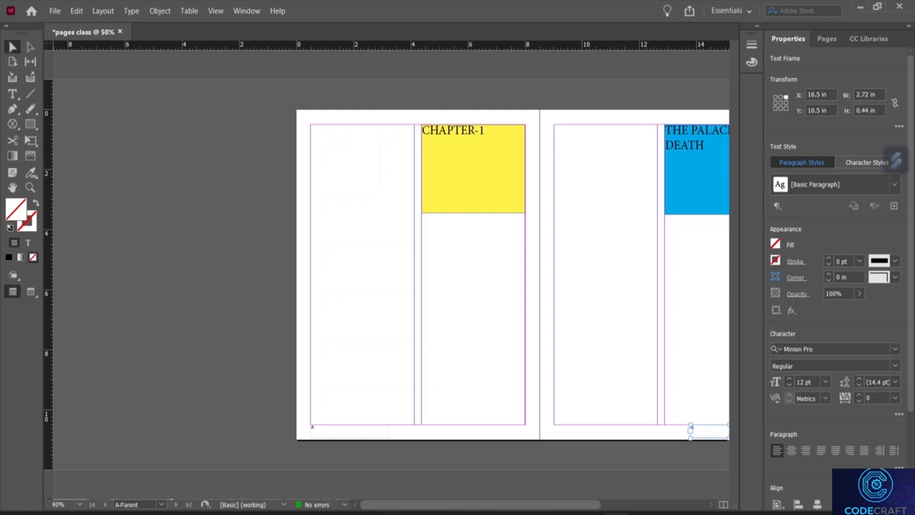
pyautogui.click(807, 453)
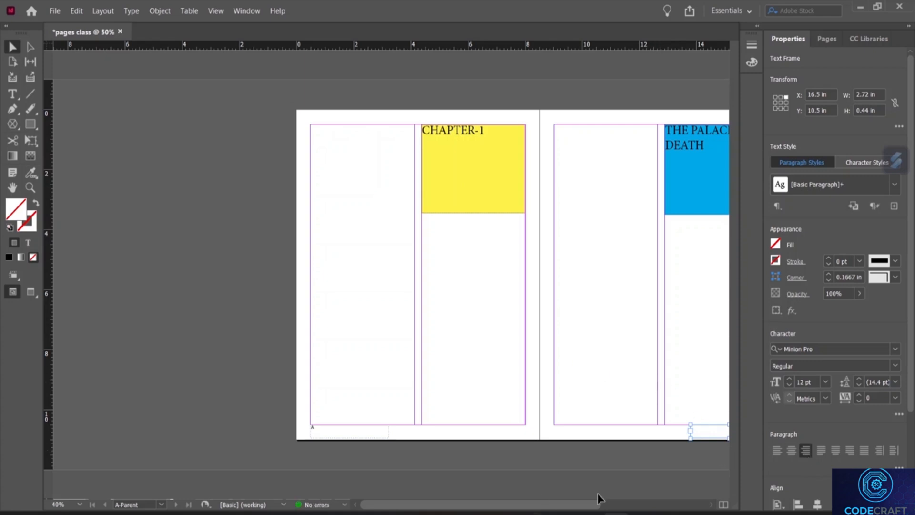
pyautogui.moveTo(536, 501); pyautogui.dragTo(559, 499)
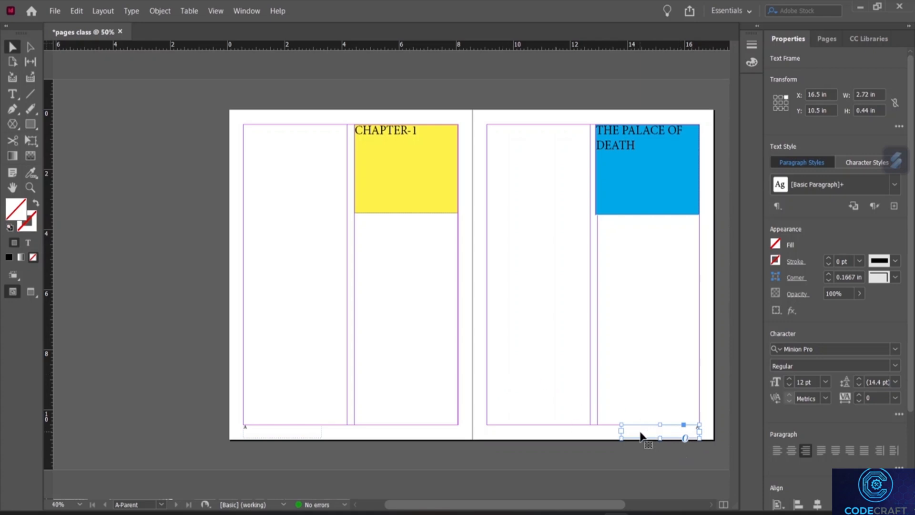
# Step: Go to document page 1 and look through all the spreads to check the automatic page numbers in the bottom margins
pyautogui.click(827, 39)
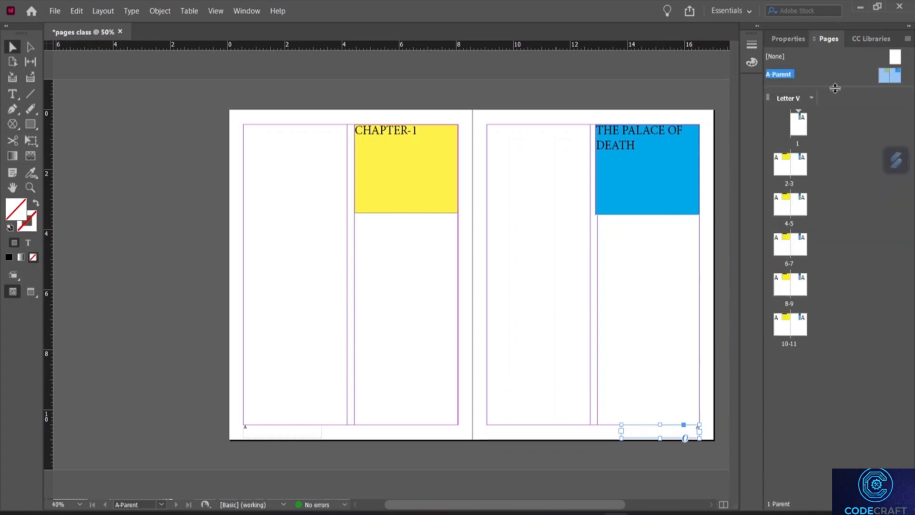
pyautogui.doubleClick(799, 130)
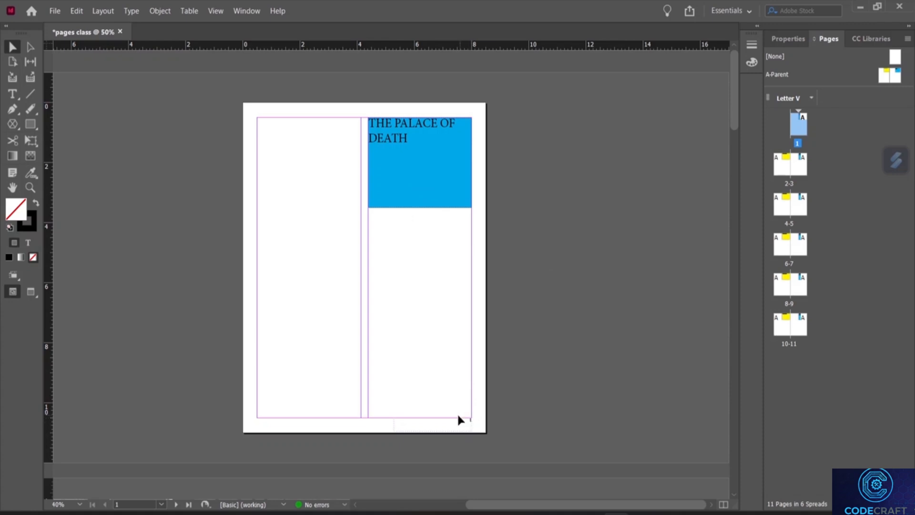
pyautogui.scroll(-3, 394, 350)
pyautogui.scroll(-10, 401, 347)
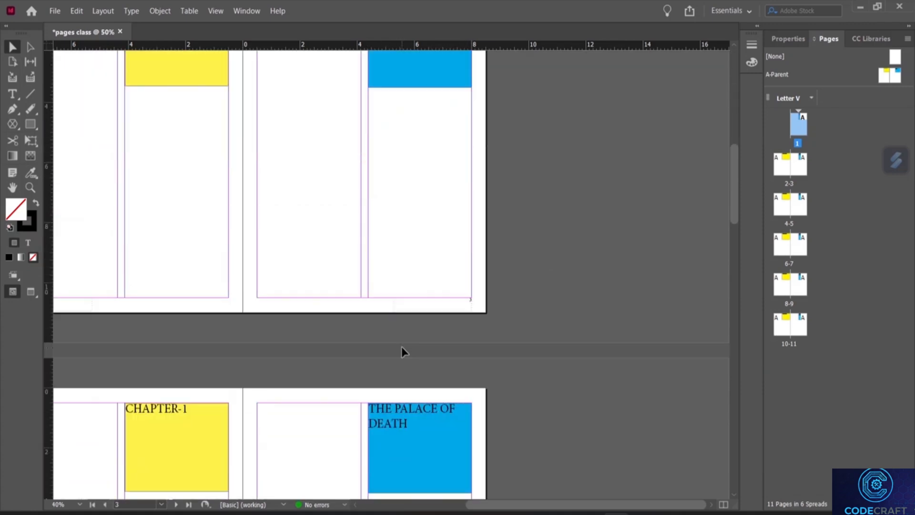
pyautogui.scroll(5, 429, 234)
pyautogui.scroll(-4, 442, 219)
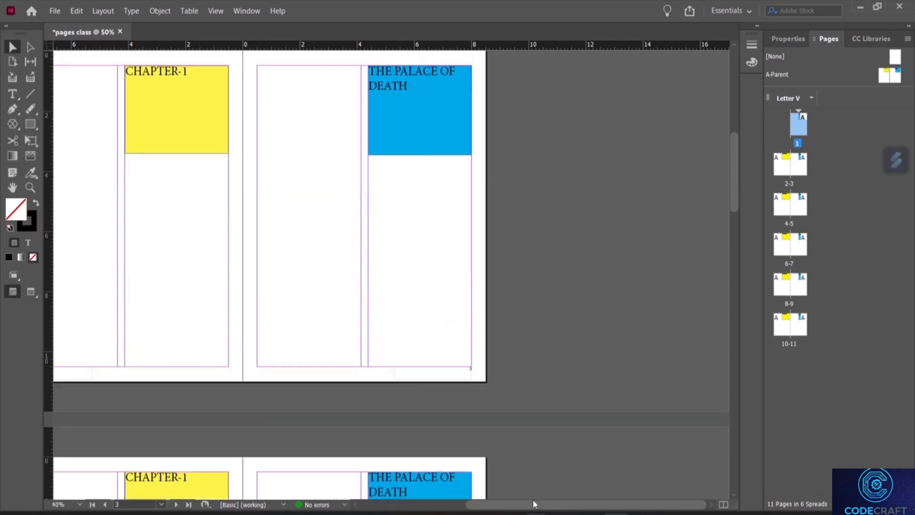
pyautogui.moveTo(514, 503); pyautogui.dragTo(472, 501)
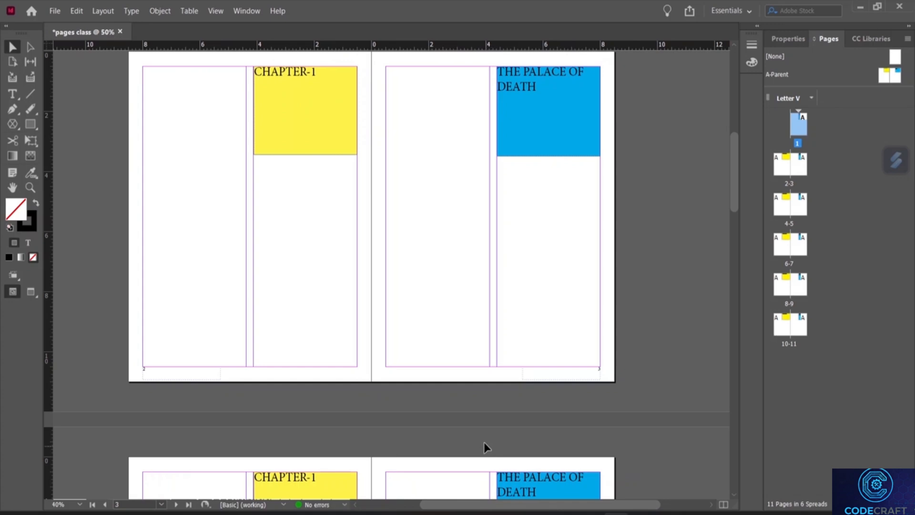
pyautogui.scroll(-7, 479, 425)
pyautogui.scroll(1, 482, 419)
pyautogui.scroll(-4, 482, 419)
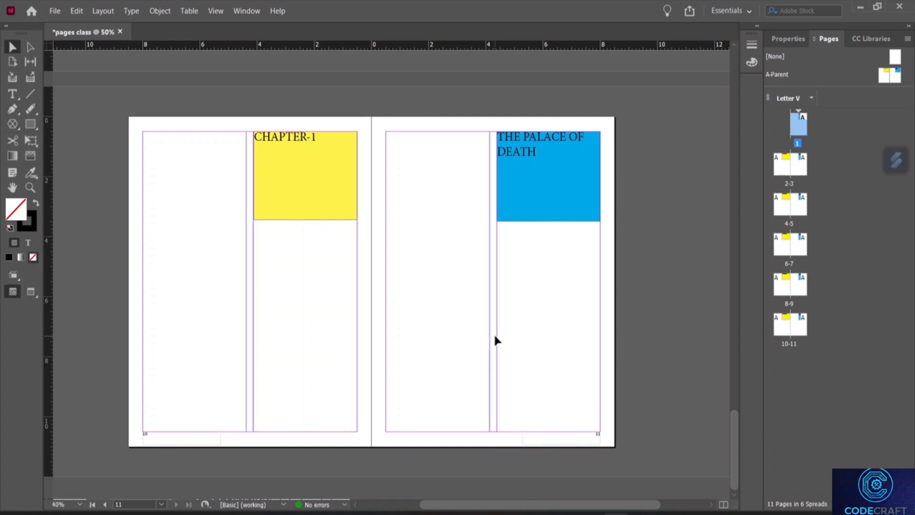
pyautogui.scroll(10, 494, 332)
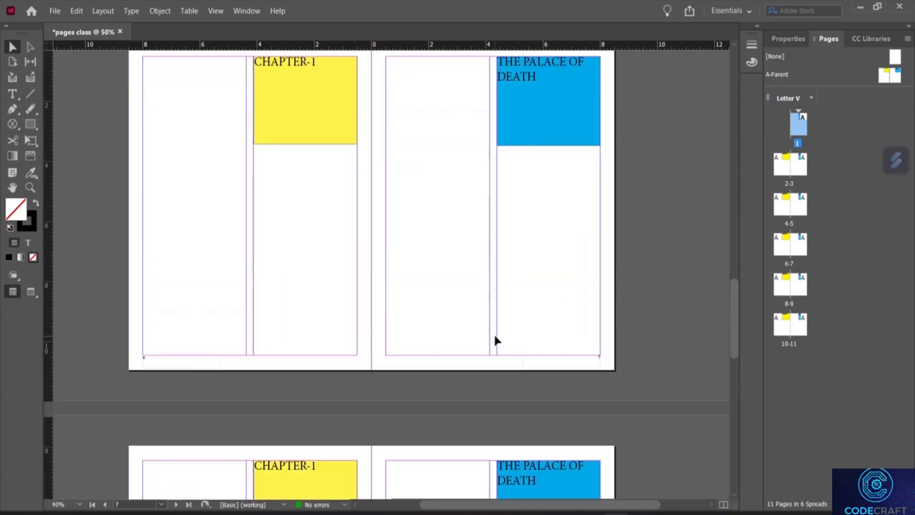
pyautogui.scroll(6, 493, 337)
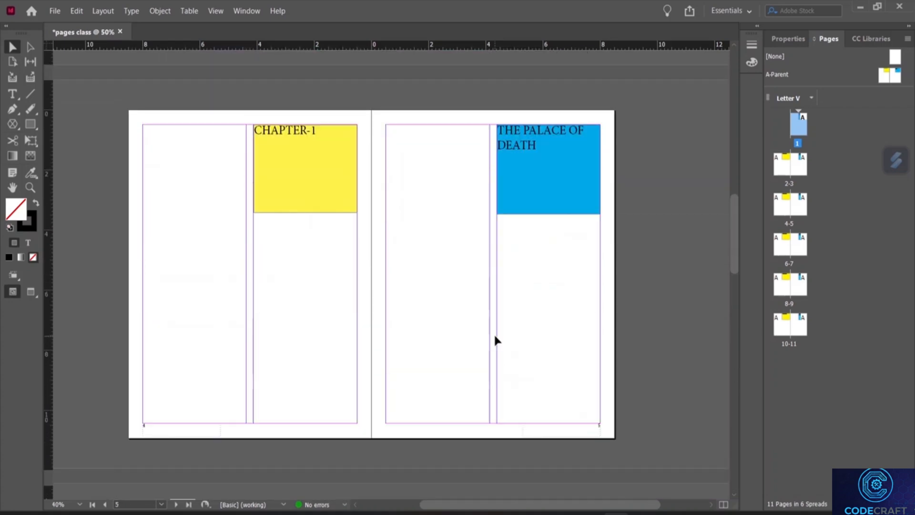
pyautogui.scroll(10, 494, 336)
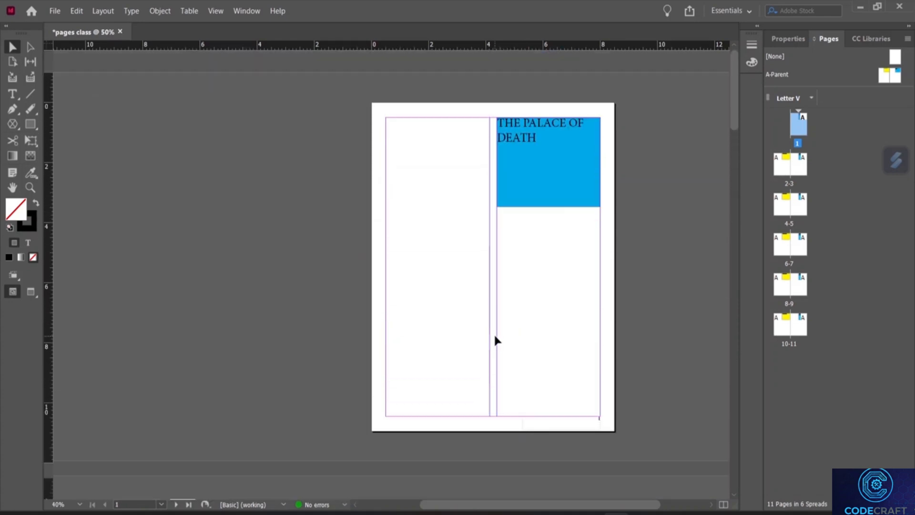
pyautogui.scroll(-3, 494, 339)
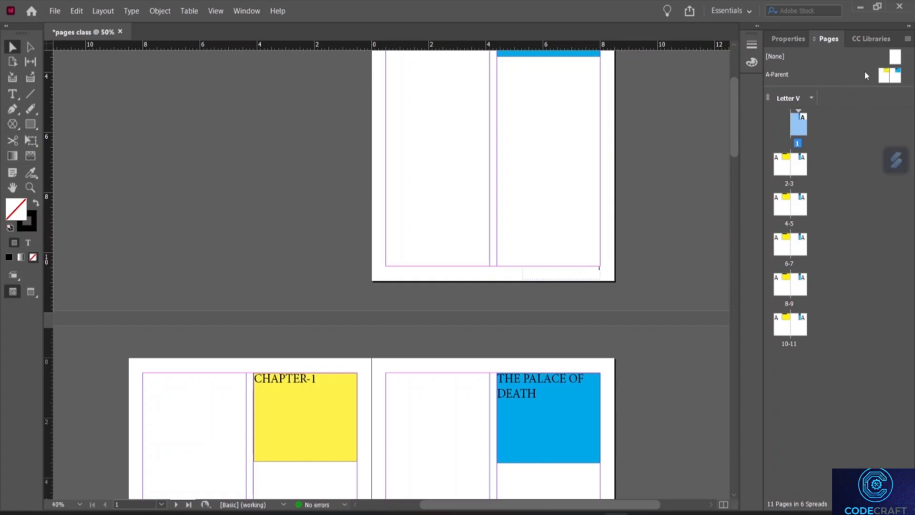
# Step: Reopen the A-Parent spread and add the text "PAGE NO." before the page number marker on the left page
pyautogui.doubleClick(779, 75)
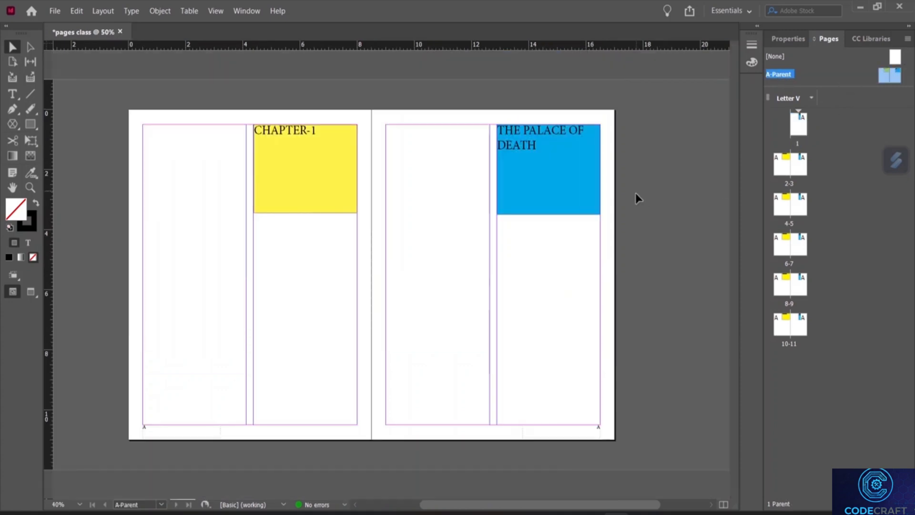
pyautogui.click(190, 433)
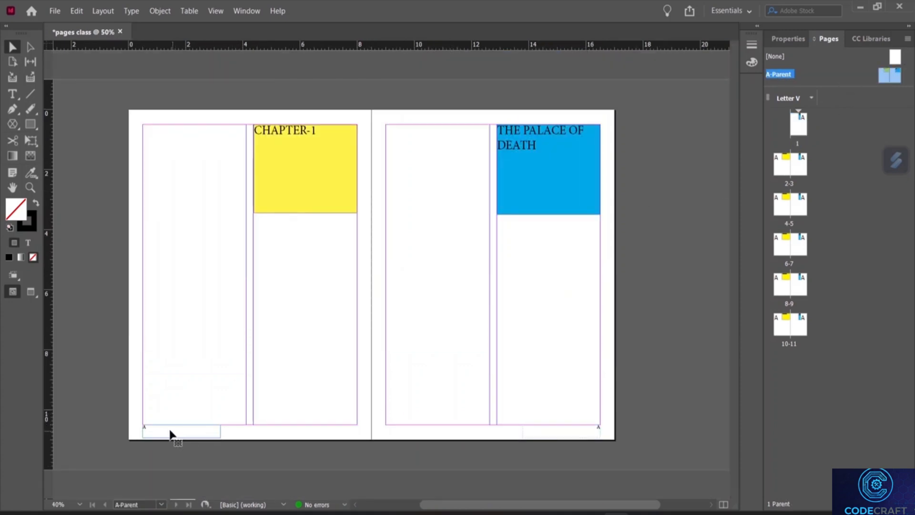
pyautogui.press('t')
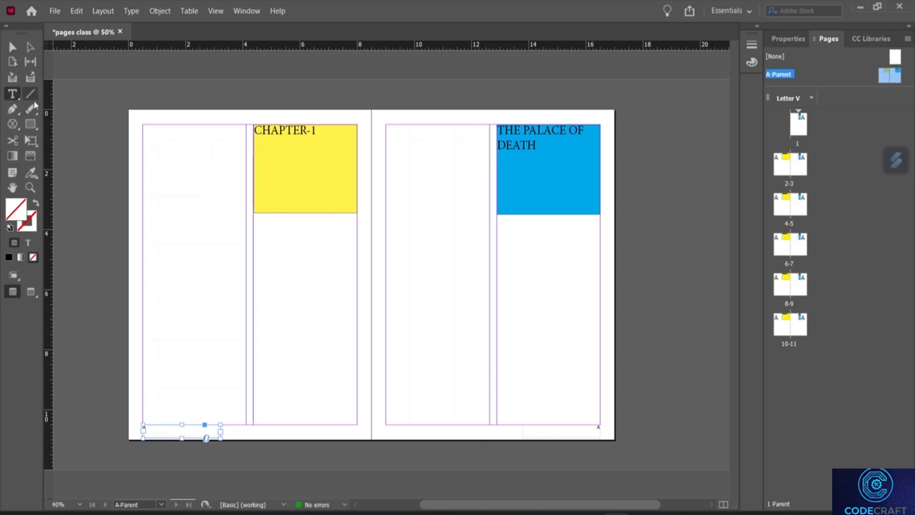
pyautogui.click(152, 428)
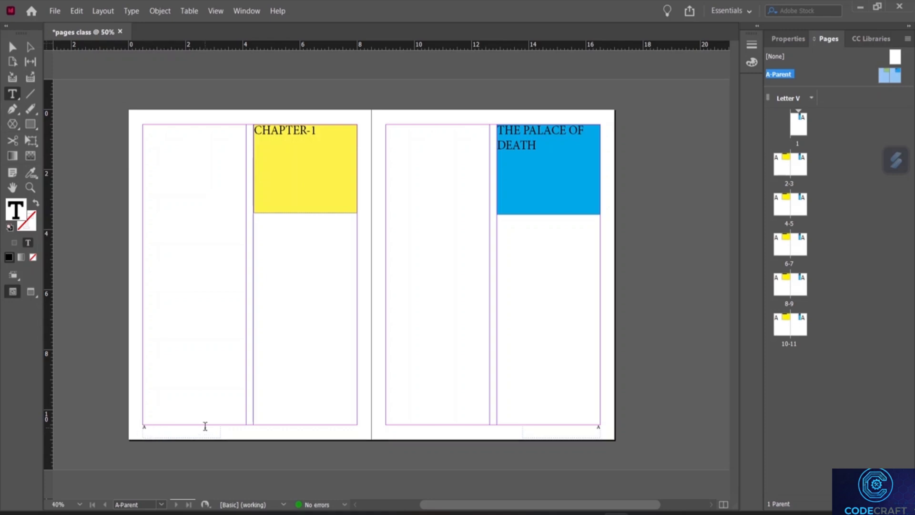
pyautogui.write('PA')
pyautogui.write('GE NOA')
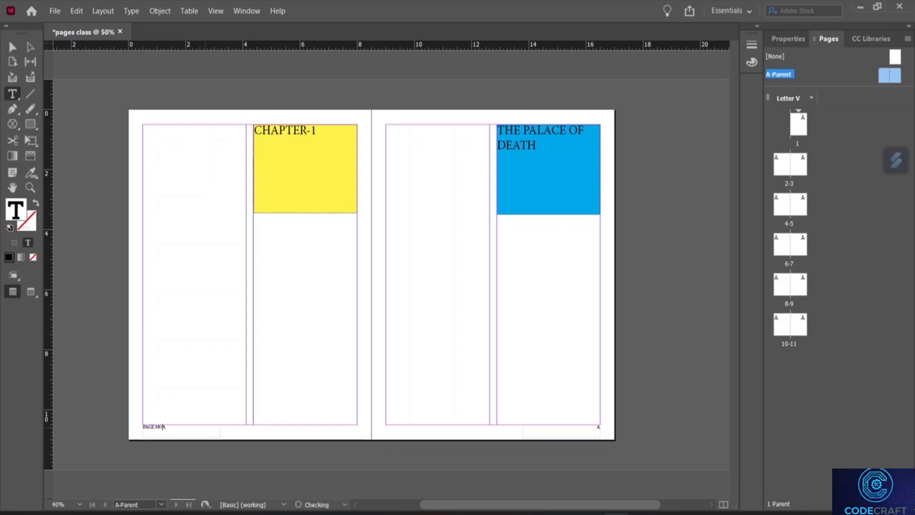
pyautogui.write(':A')
# Step: Copy the "PAGE NO." text from the left page and paste it before the page number marker on the right parent page
pyautogui.moveTo(163, 426); pyautogui.dragTo(146, 423)
pyautogui.rightClick(151, 426)
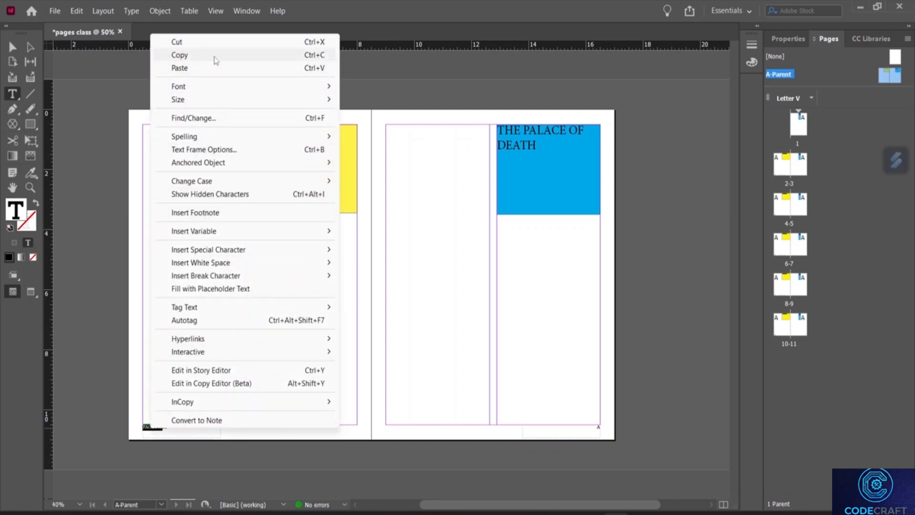
pyautogui.click(179, 55)
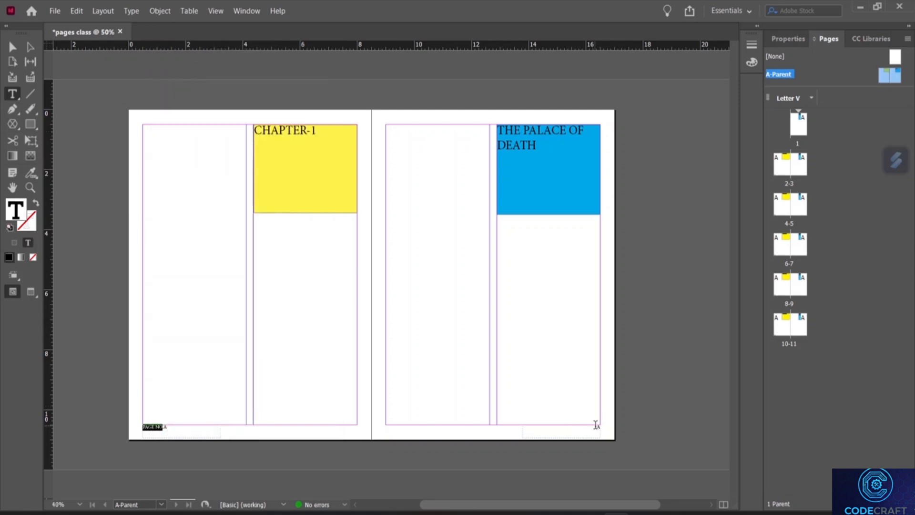
pyautogui.click(596, 424)
pyautogui.rightClick(585, 433)
pyautogui.click(613, 58)
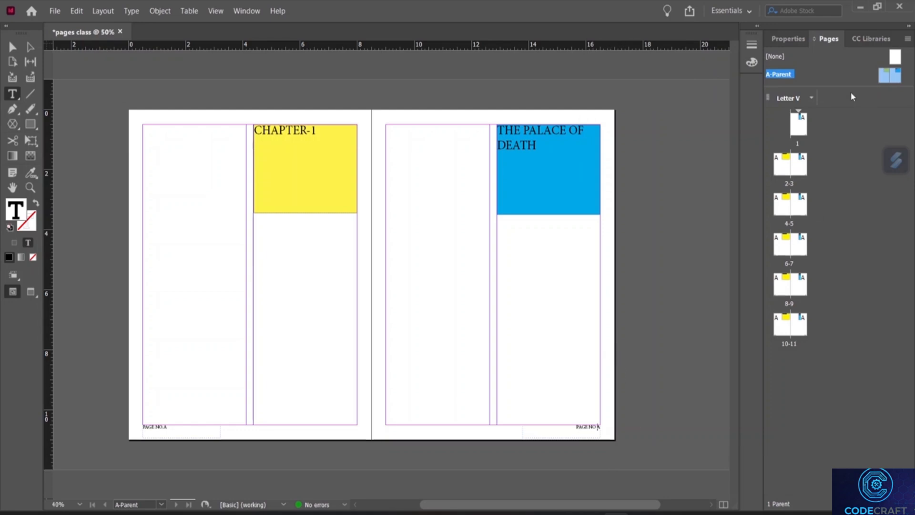
# Step: Return to document page 1 and scan the spreads to check the prefixed page numbers at the bottom of each page
pyautogui.doubleClick(799, 131)
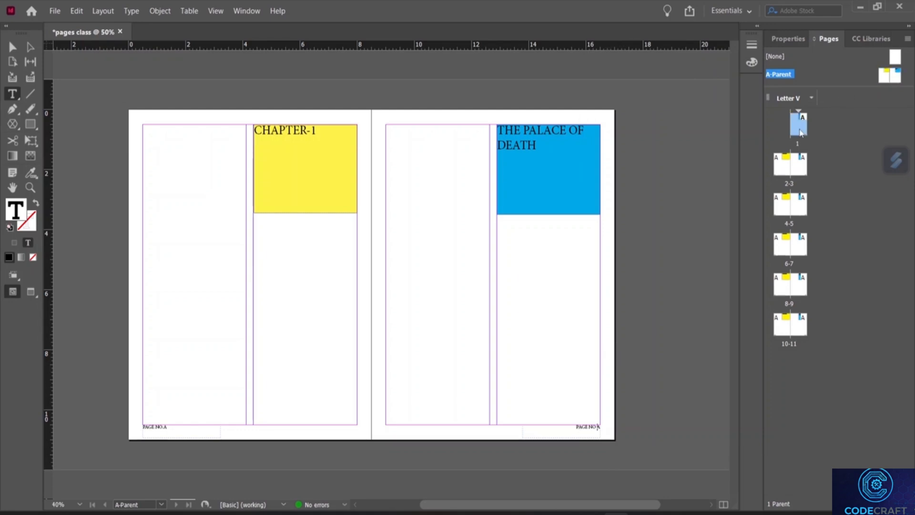
pyautogui.scroll(-3, 586, 428)
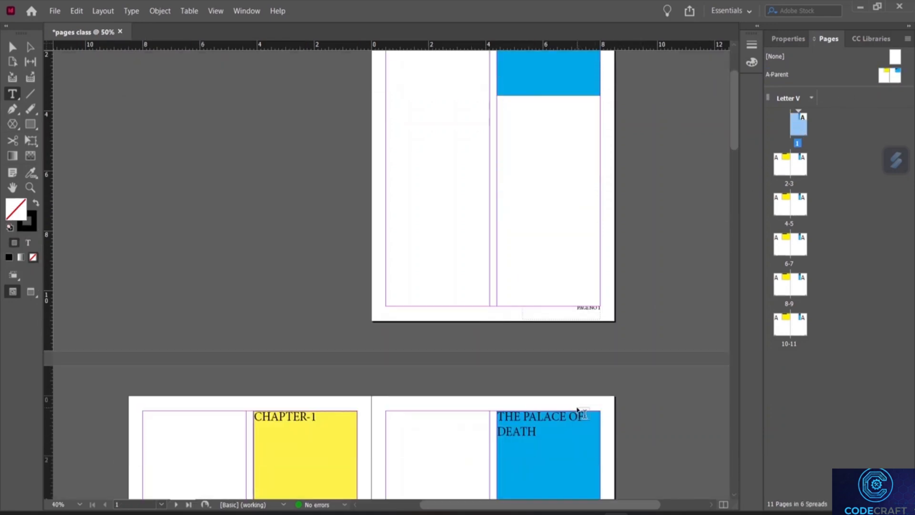
pyautogui.scroll(-8, 598, 319)
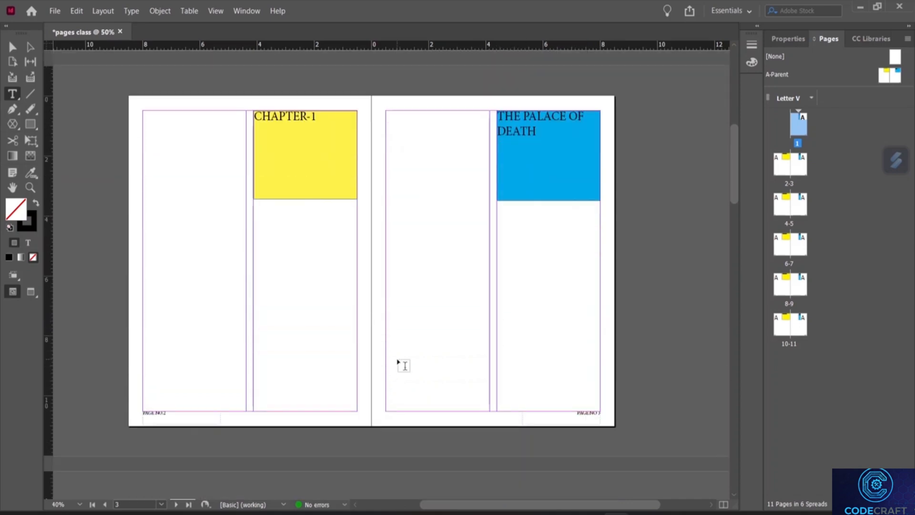
pyautogui.scroll(-7, 591, 419)
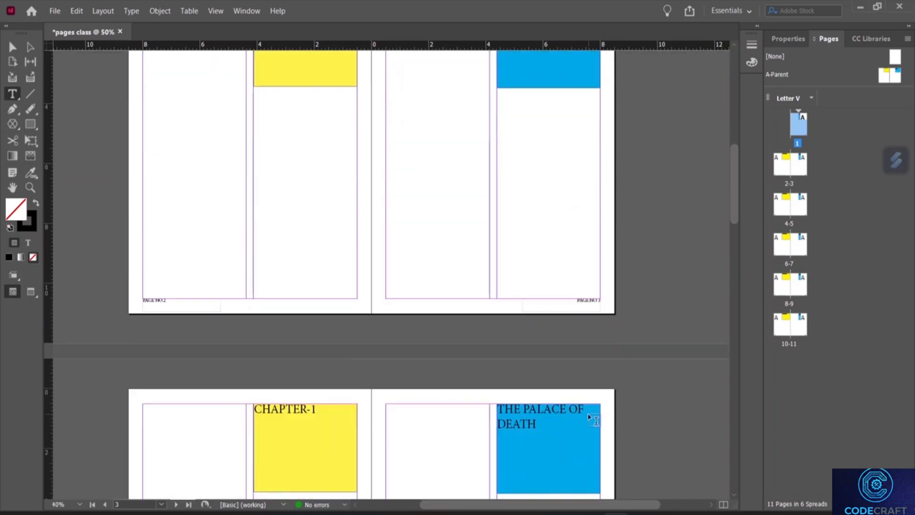
pyautogui.scroll(-20, 589, 418)
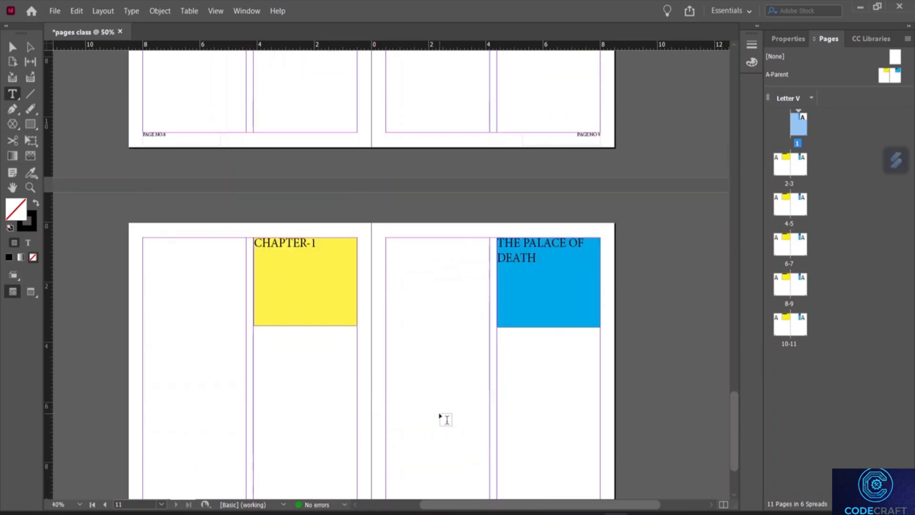
pyautogui.scroll(20, 445, 419)
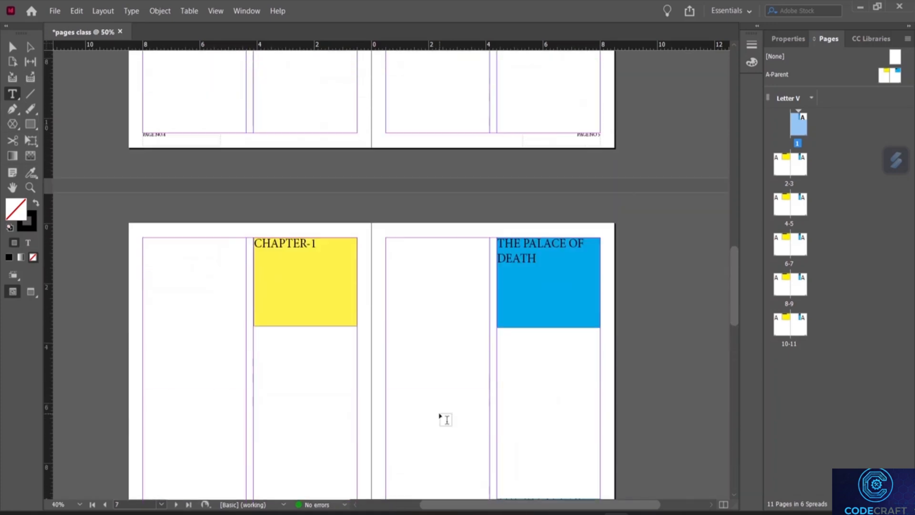
pyautogui.scroll(19, 446, 419)
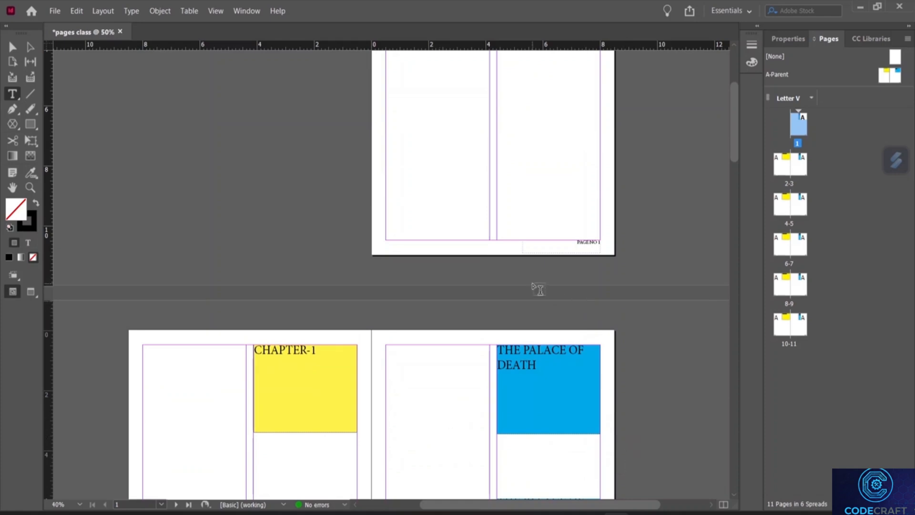
# Step: Examine the page numbers at the bottom of pages 1 to 3 and return to page 1
pyautogui.scroll(-4, 431, 382)
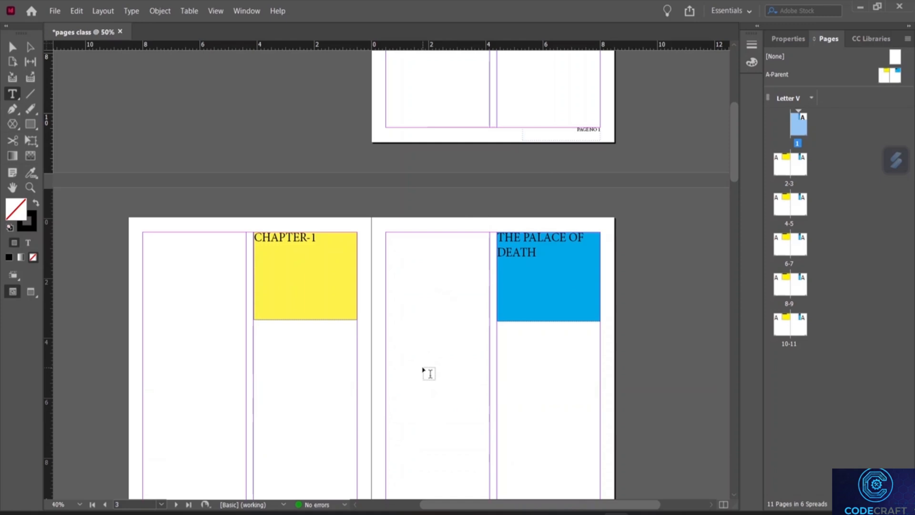
pyautogui.scroll(-4, 429, 373)
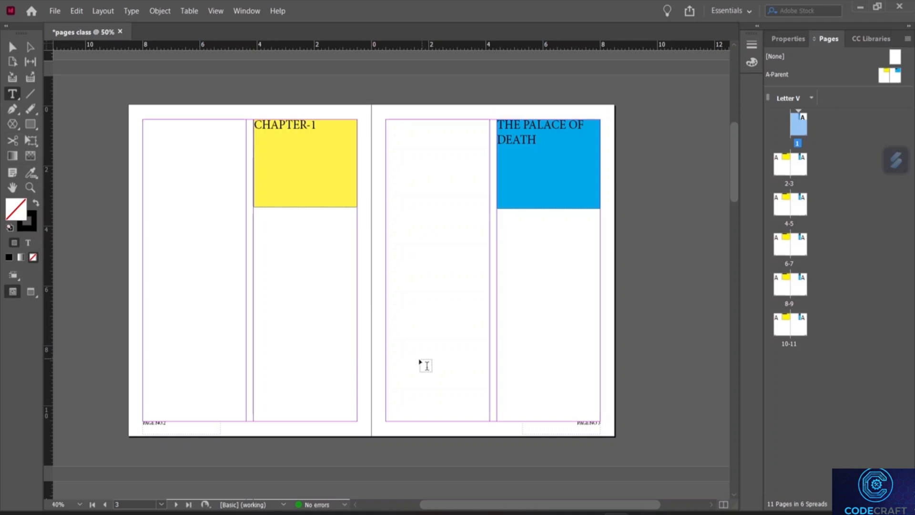
pyautogui.scroll(-2, 369, 272)
pyautogui.scroll(20, 369, 272)
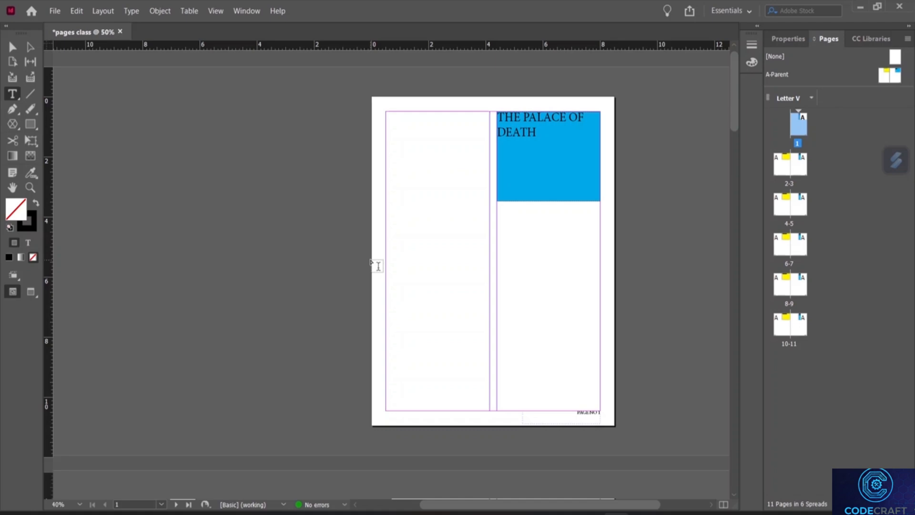
pyautogui.scroll(1, 637, 335)
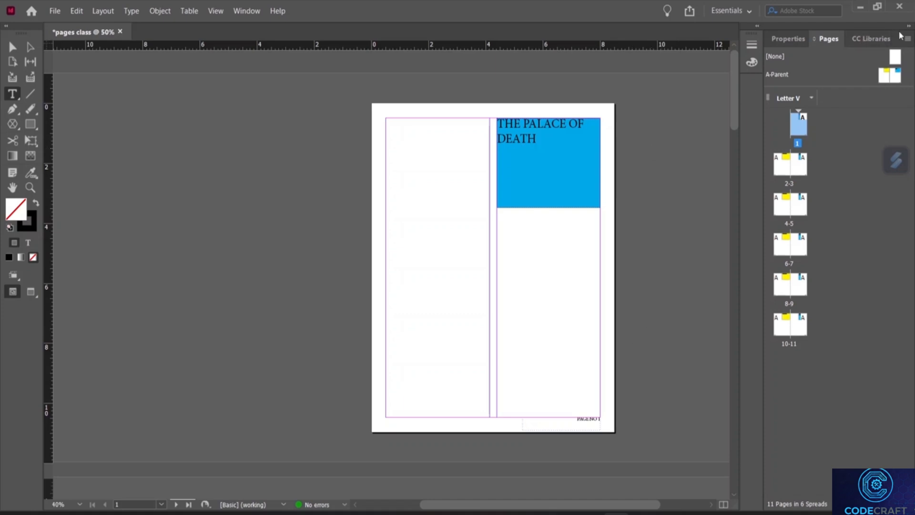
# Step: Create a two-page parent spread with prefix B, based on no parent, in Letter size and portrait orientation
pyautogui.click(907, 40)
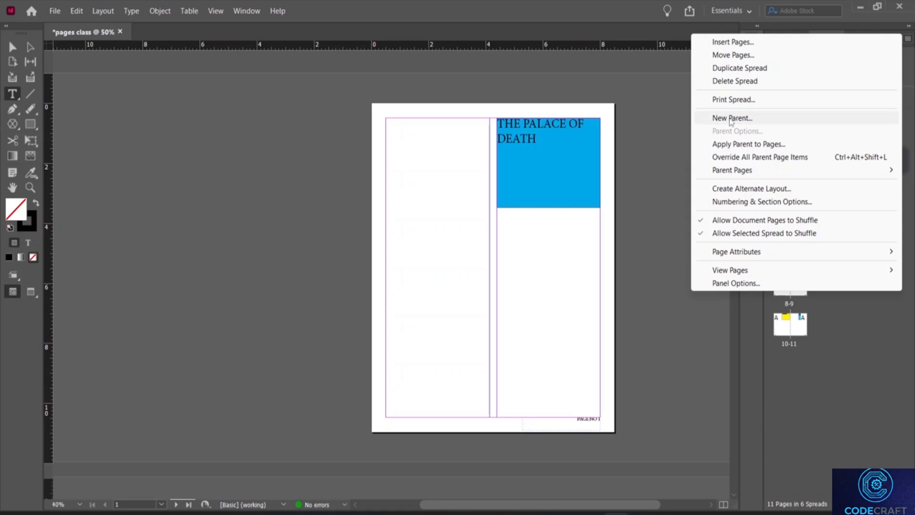
pyautogui.click(709, 336)
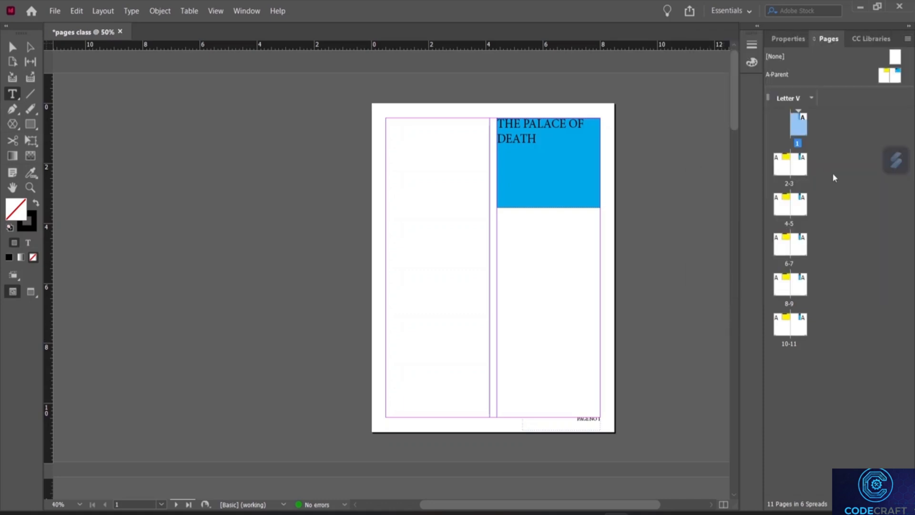
pyautogui.click(770, 77)
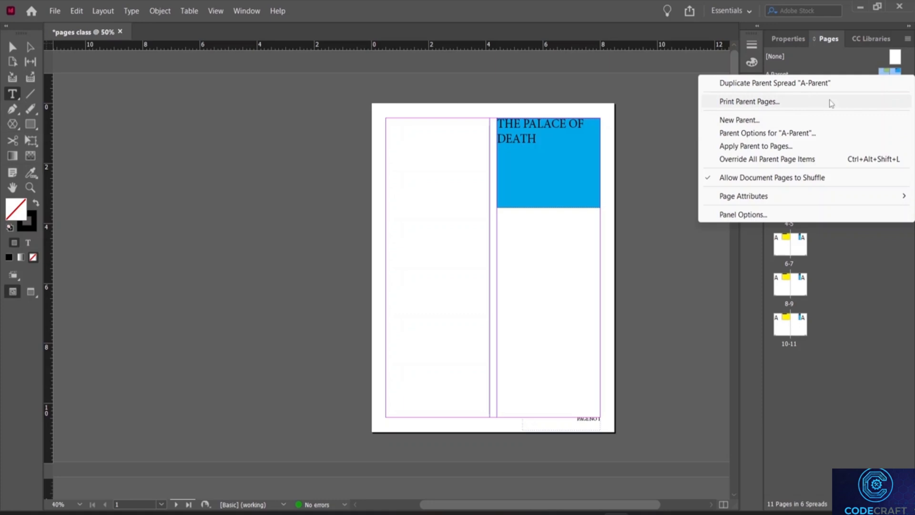
pyautogui.click(907, 40)
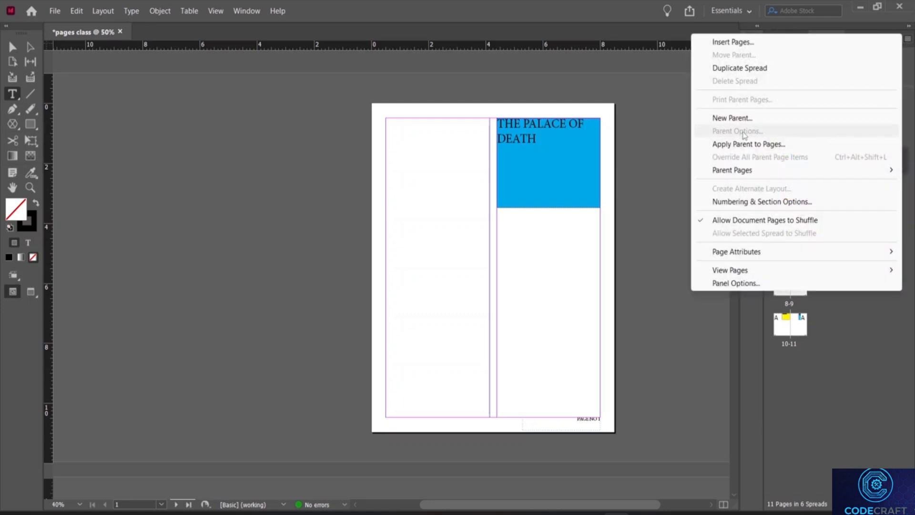
pyautogui.click(732, 119)
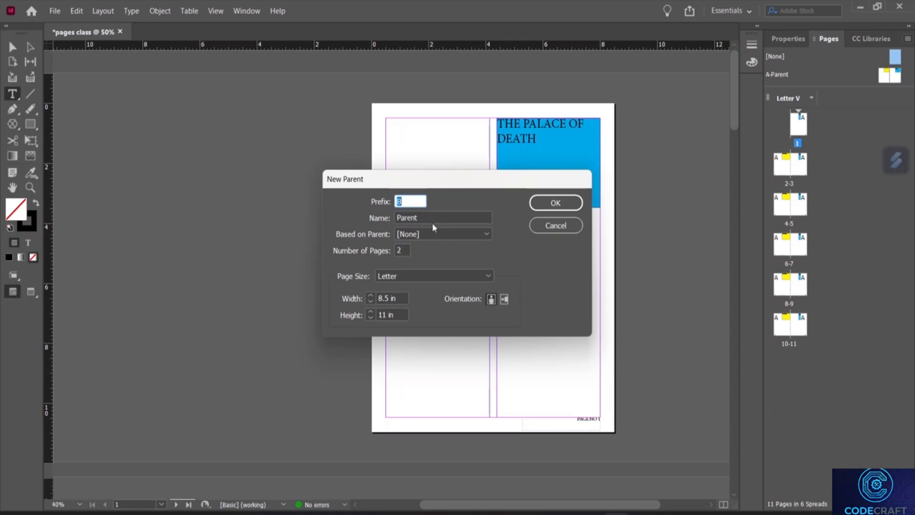
pyautogui.click(478, 234)
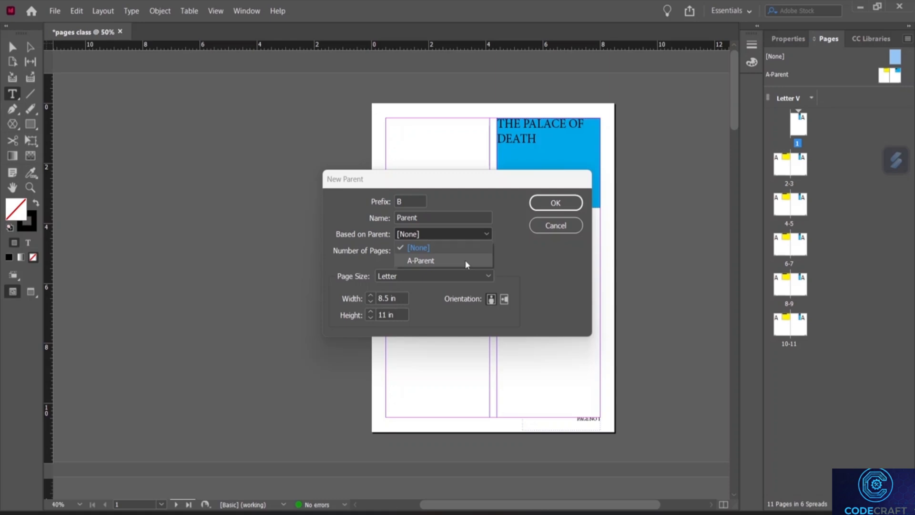
pyautogui.click(446, 250)
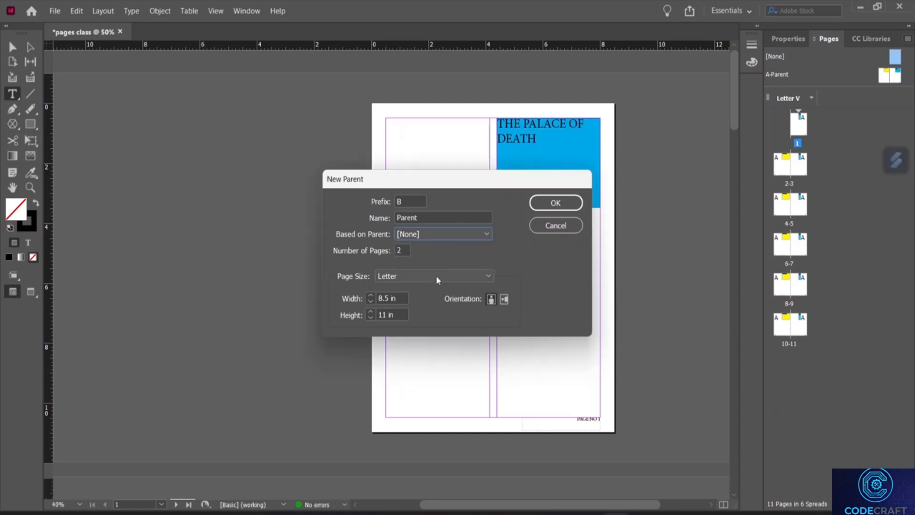
pyautogui.click(437, 276)
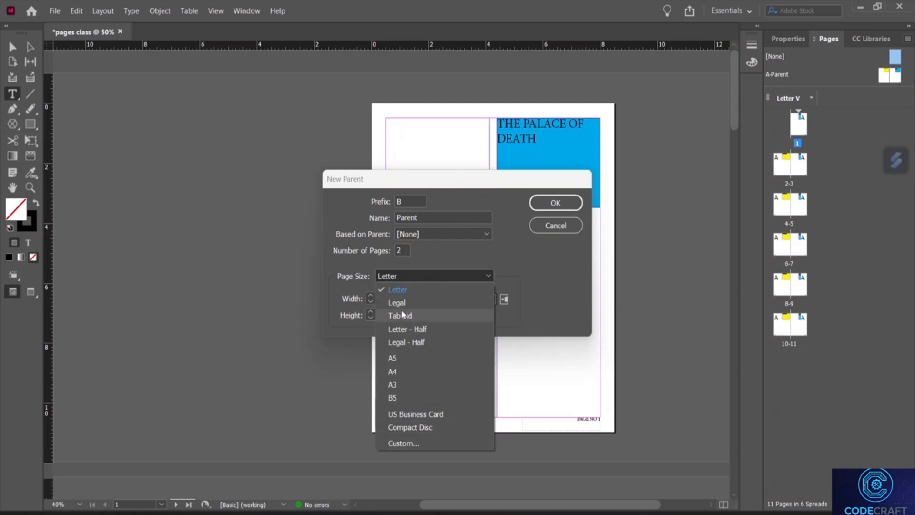
pyautogui.click(540, 389)
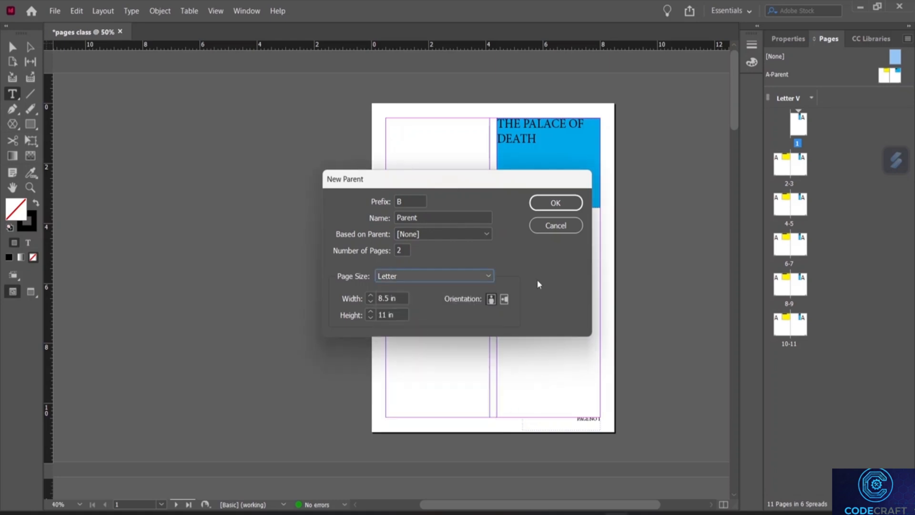
pyautogui.click(505, 299)
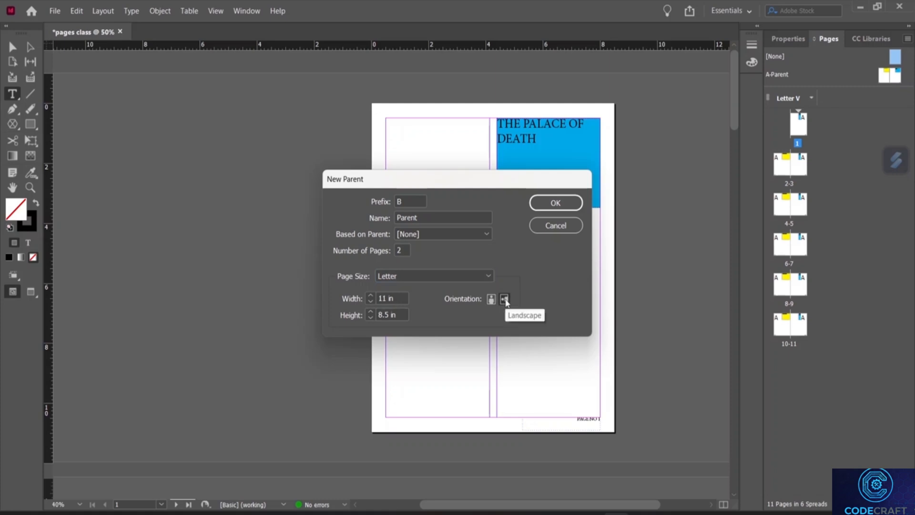
pyautogui.click(490, 299)
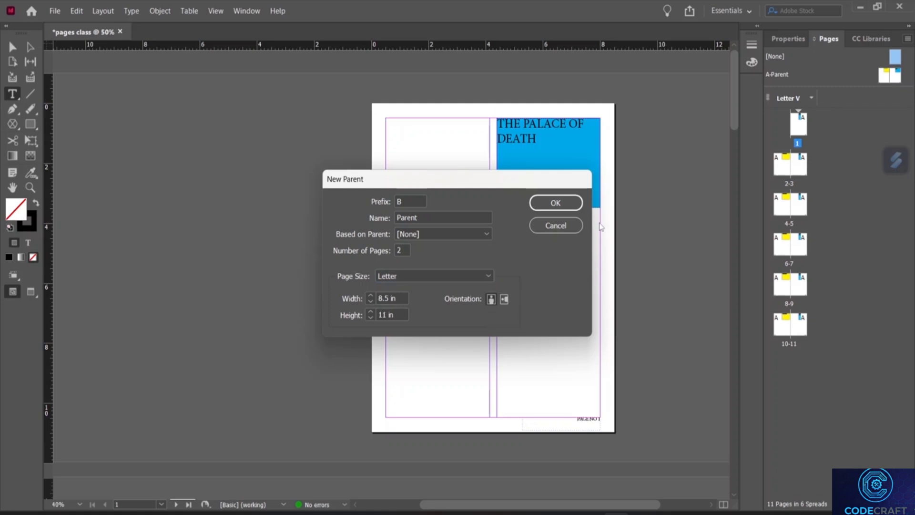
pyautogui.click(566, 203)
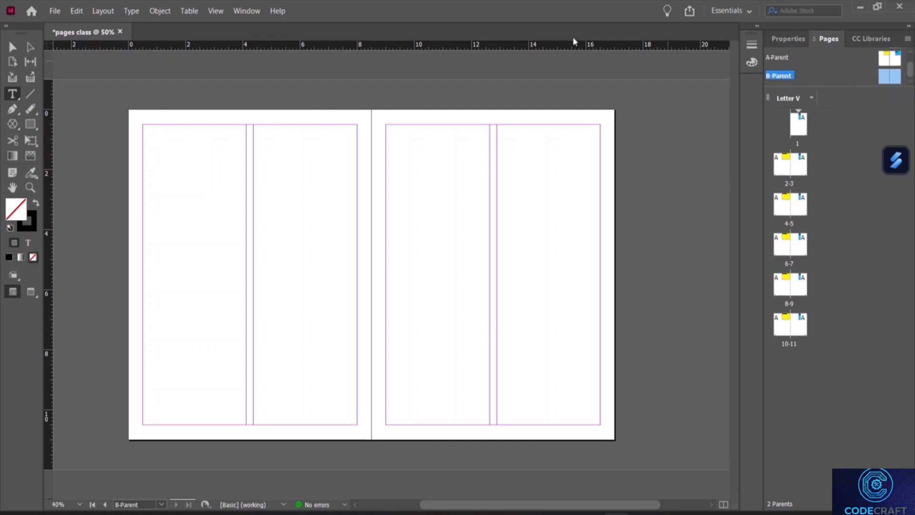
# Step: Draw a rectangle about 3.625 by 4 in at the top of the second column on B-Parent's left page
pyautogui.click(30, 125)
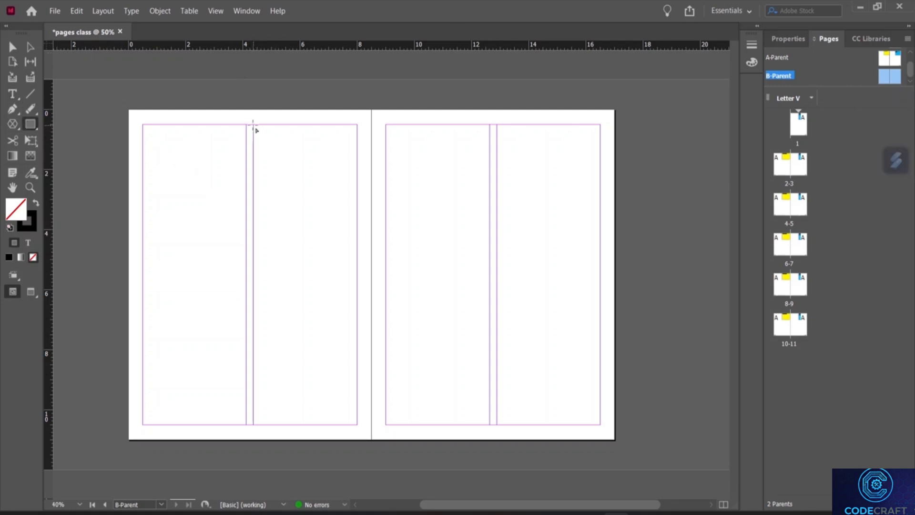
pyautogui.moveTo(254, 125); pyautogui.dragTo(357, 244)
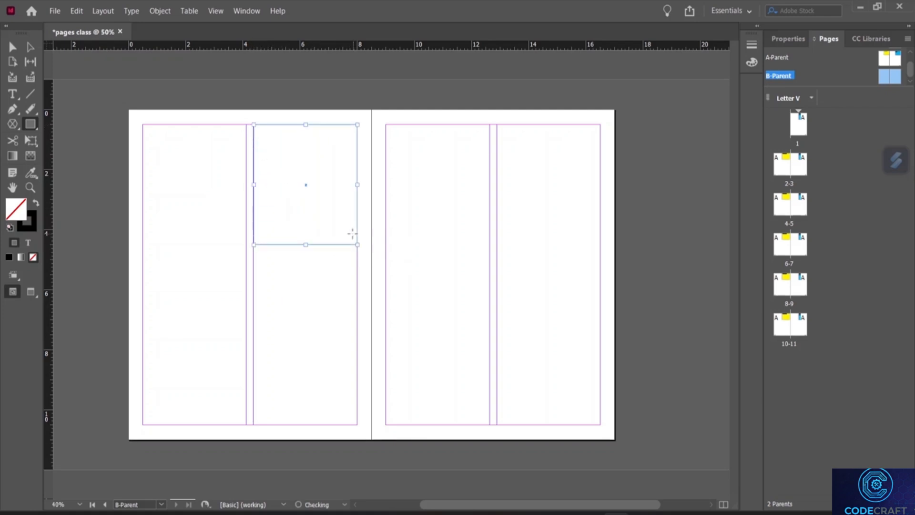
pyautogui.click(325, 214)
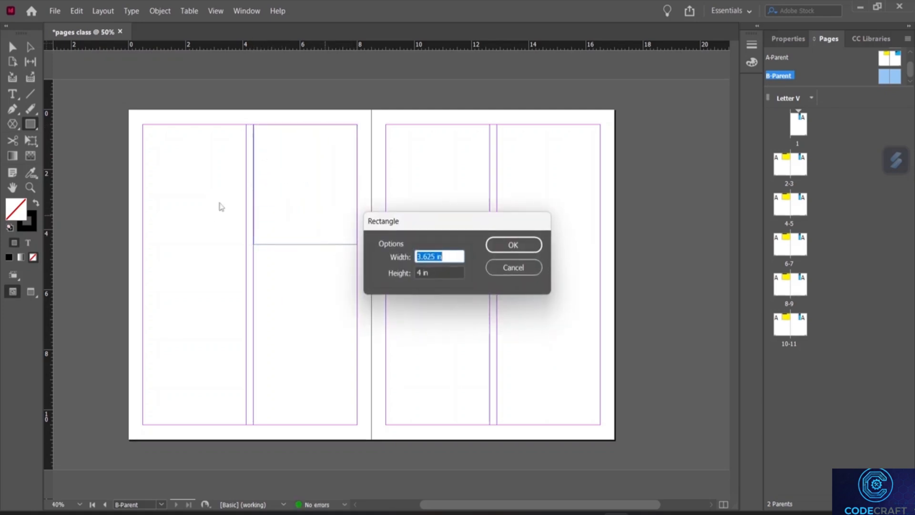
pyautogui.click(513, 267)
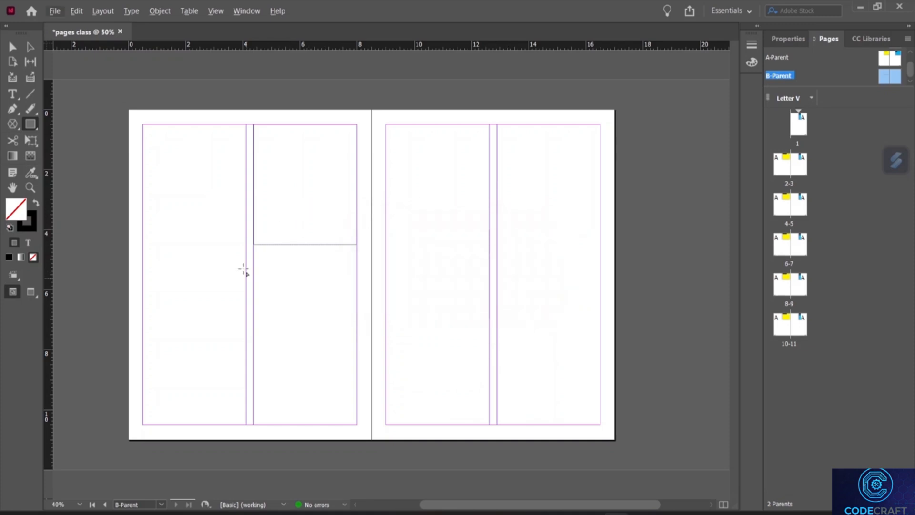
# Step: Duplicate the rectangle to the top of the second column on B-Parent's right page
pyautogui.click(12, 46)
pyautogui.moveTo(307, 205); pyautogui.dragTo(307, 176)
pyautogui.click(308, 176)
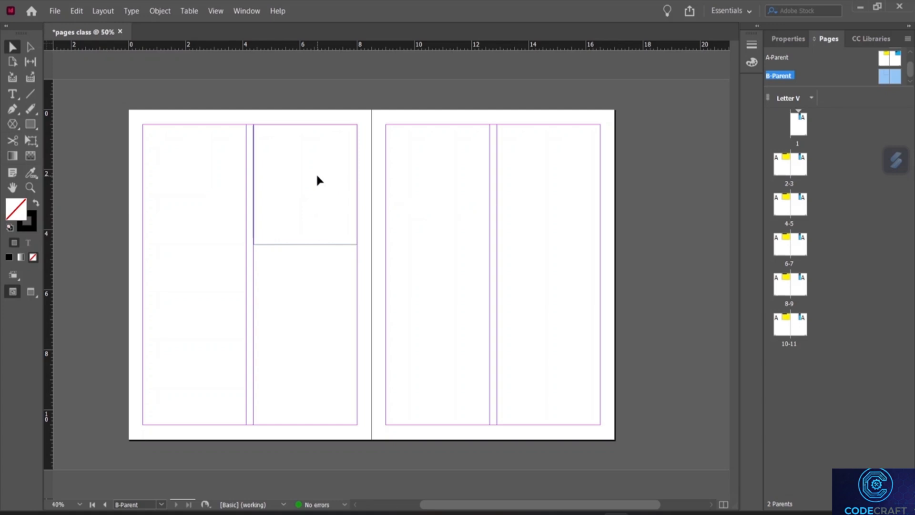
pyautogui.click(318, 244)
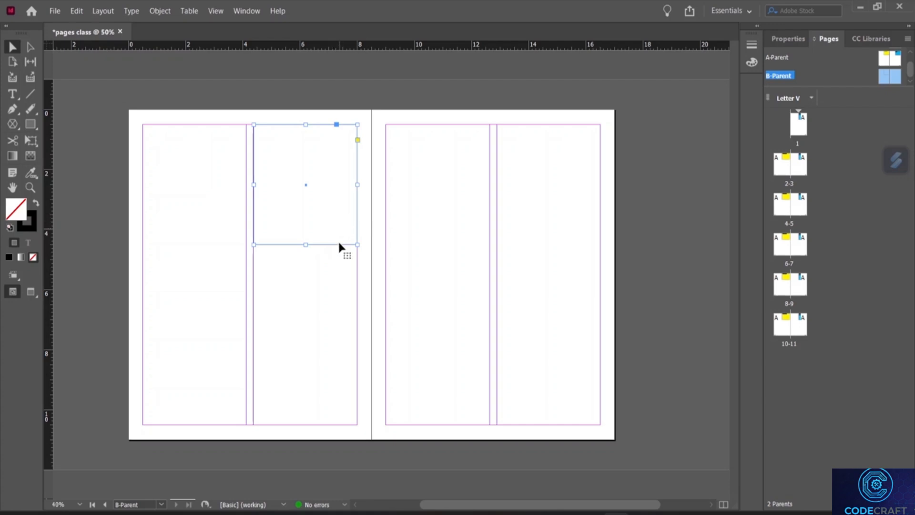
pyautogui.moveTo(339, 246); pyautogui.dragTo(582, 253)
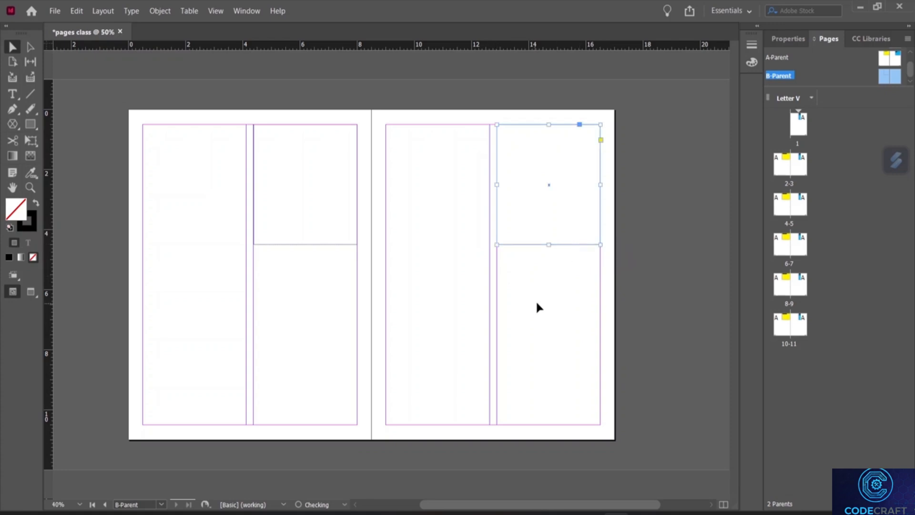
# Step: Fill the left page's rectangle with the green swatch C=75 M=5 Y=100 K=0
pyautogui.click(363, 234)
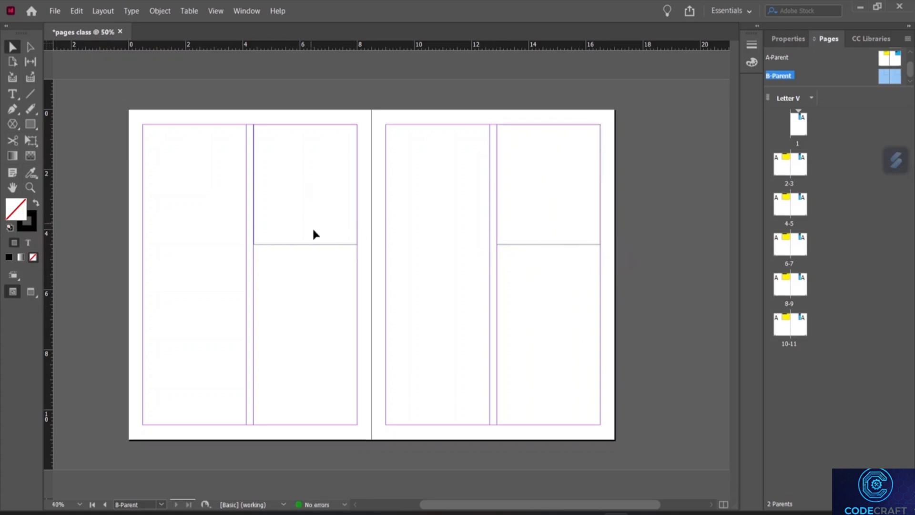
pyautogui.click(323, 245)
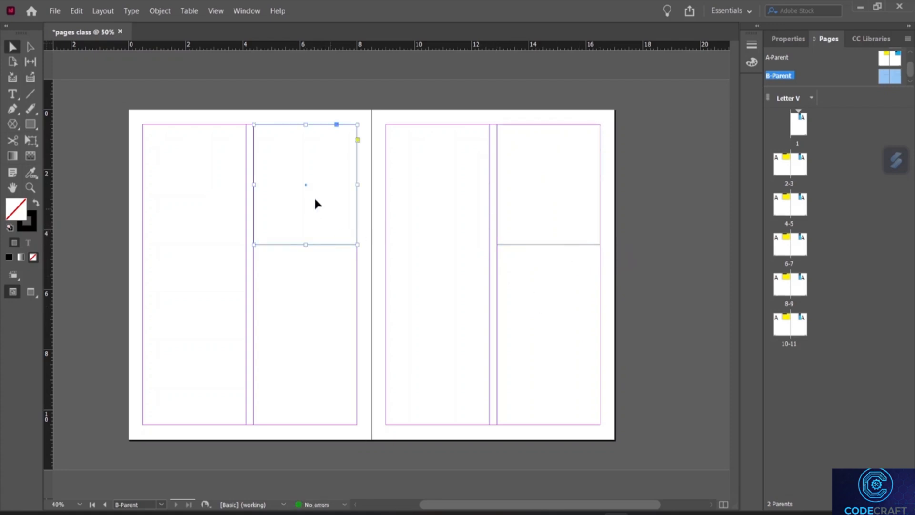
pyautogui.click(786, 42)
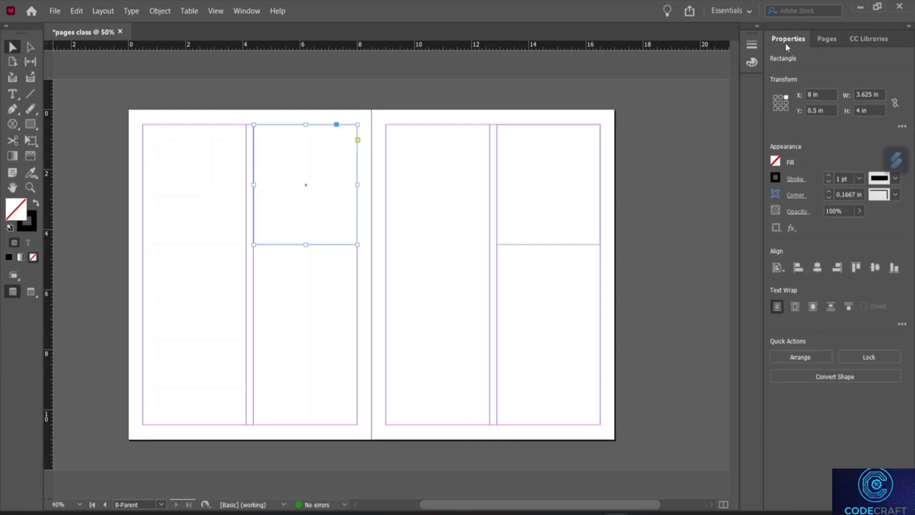
pyautogui.click(775, 162)
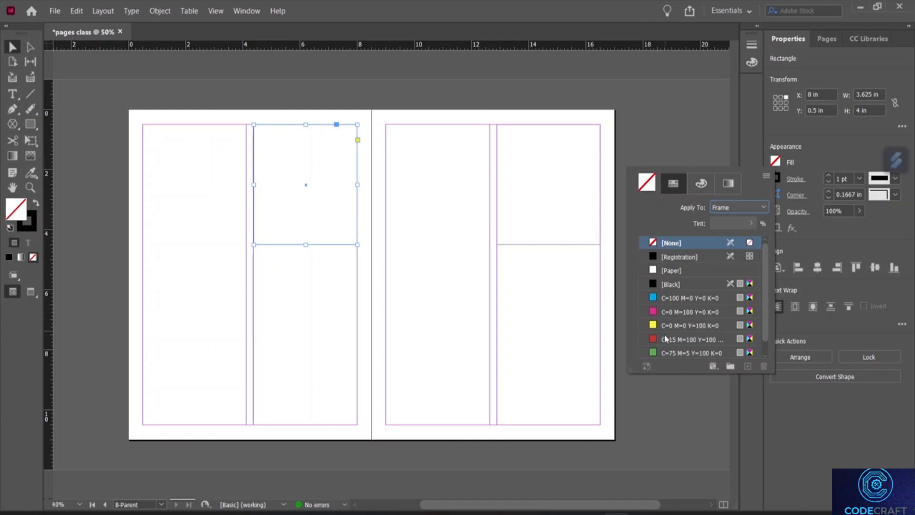
pyautogui.click(657, 354)
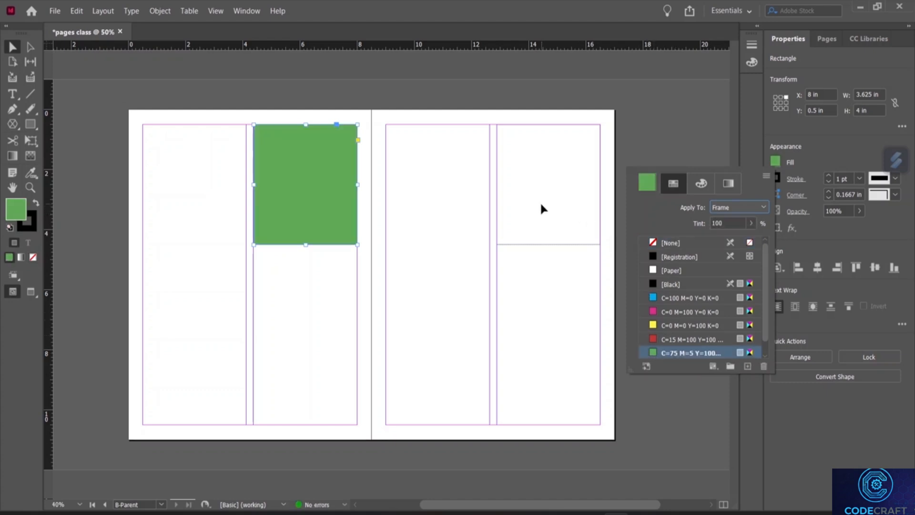
# Step: Fill the right page's rectangle with the red C=15 M=100 Y=100 swatch
pyautogui.click(559, 242)
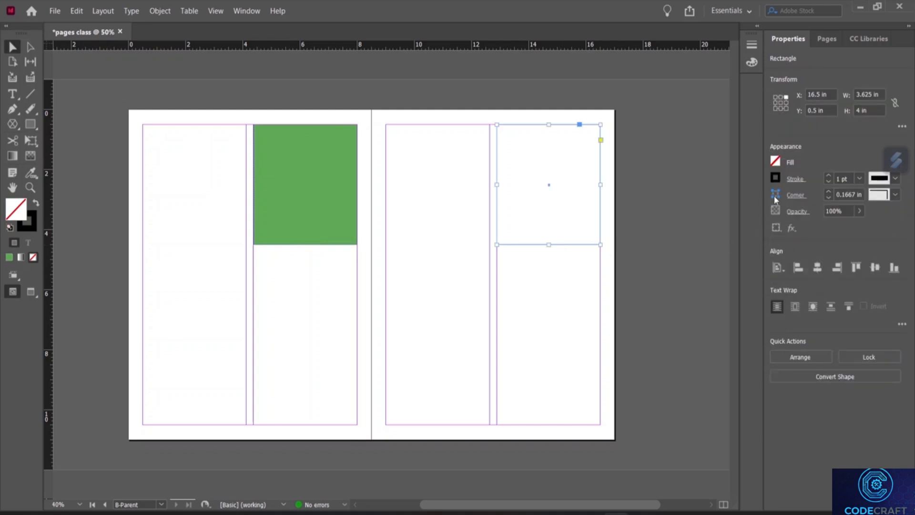
pyautogui.click(778, 162)
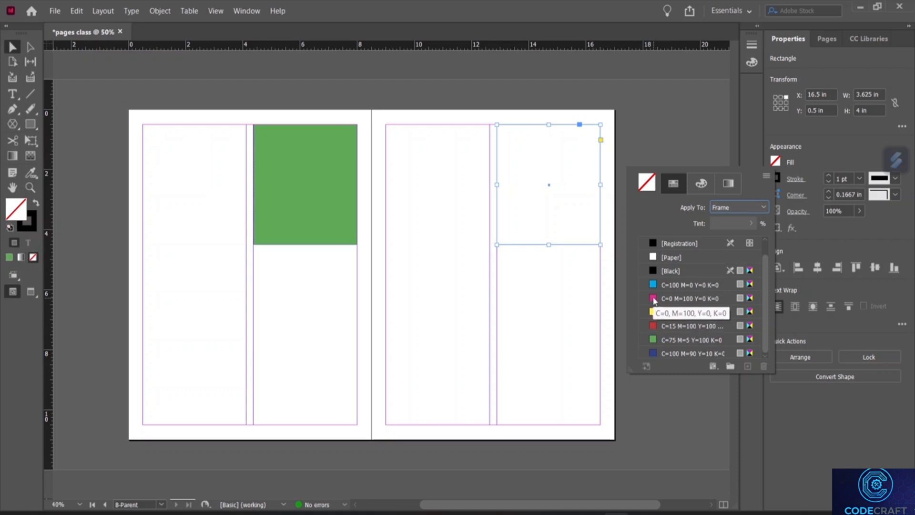
pyautogui.click(653, 325)
pyautogui.click(543, 196)
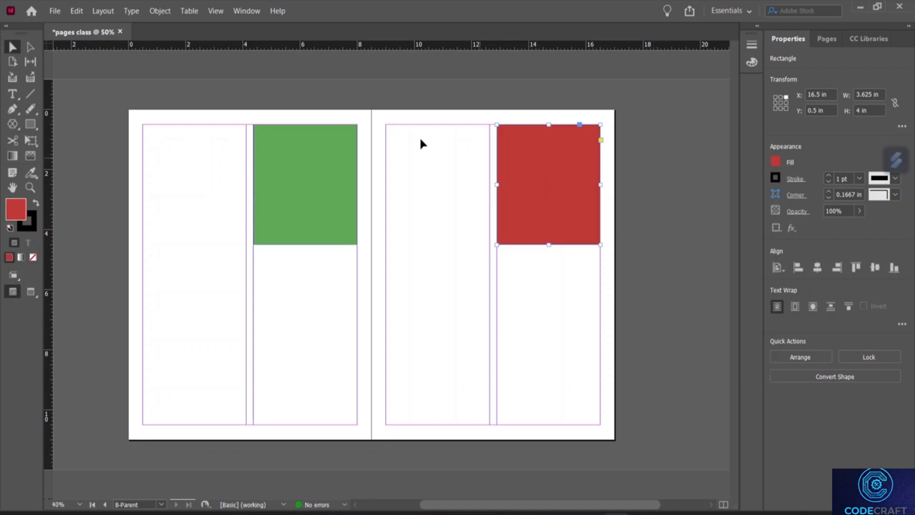
# Step: Add the heading "CHAPTER-2" inside the green rectangle on B-Parent's left page and set its size to 30 pt
pyautogui.click(12, 93)
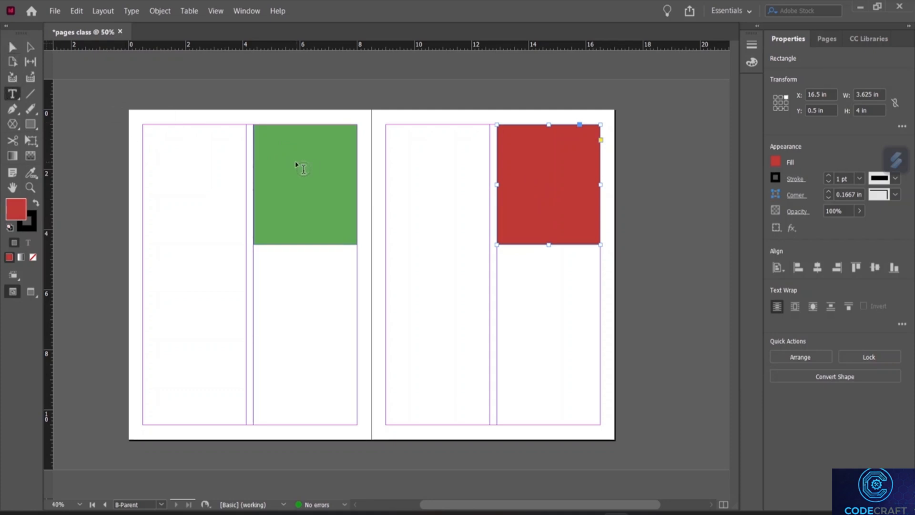
pyautogui.click(265, 144)
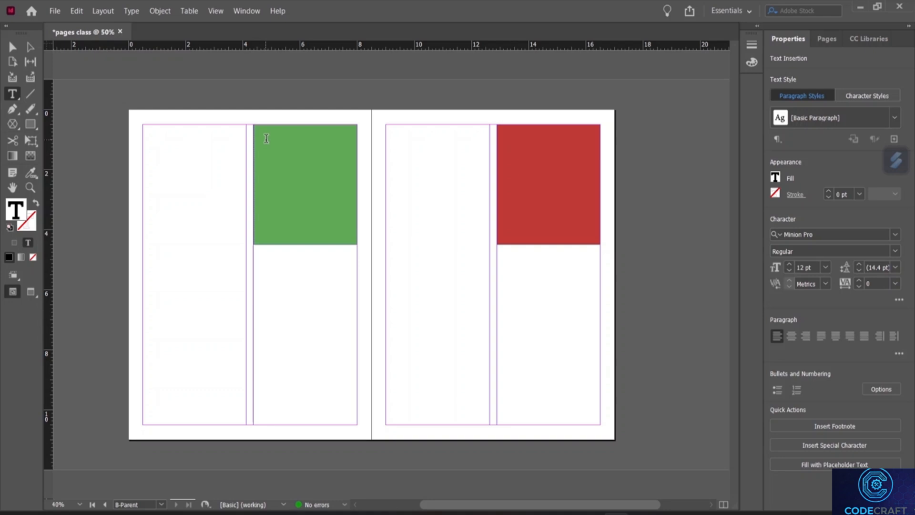
pyautogui.write('CHAPTE')
pyautogui.press('BackSpace')
pyautogui.write('2')
pyautogui.moveTo(279, 126); pyautogui.dragTo(249, 127)
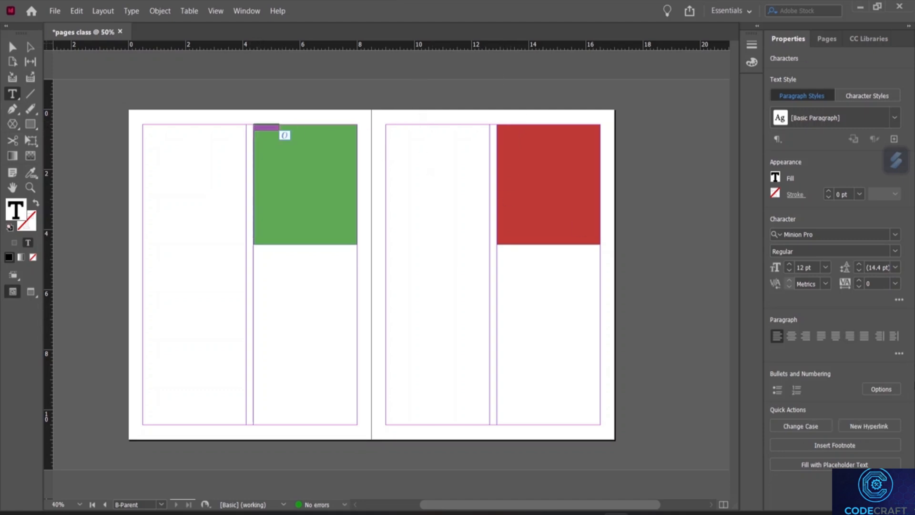
pyautogui.click(826, 267)
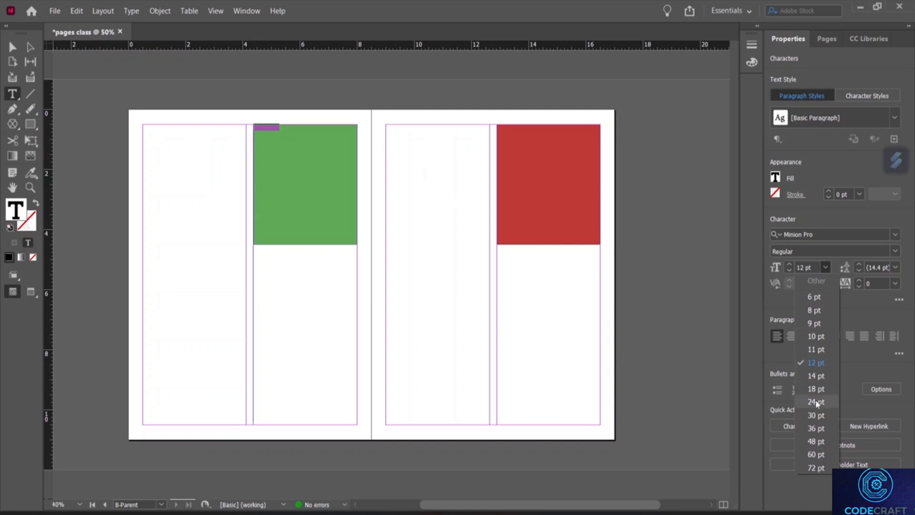
pyautogui.click(817, 415)
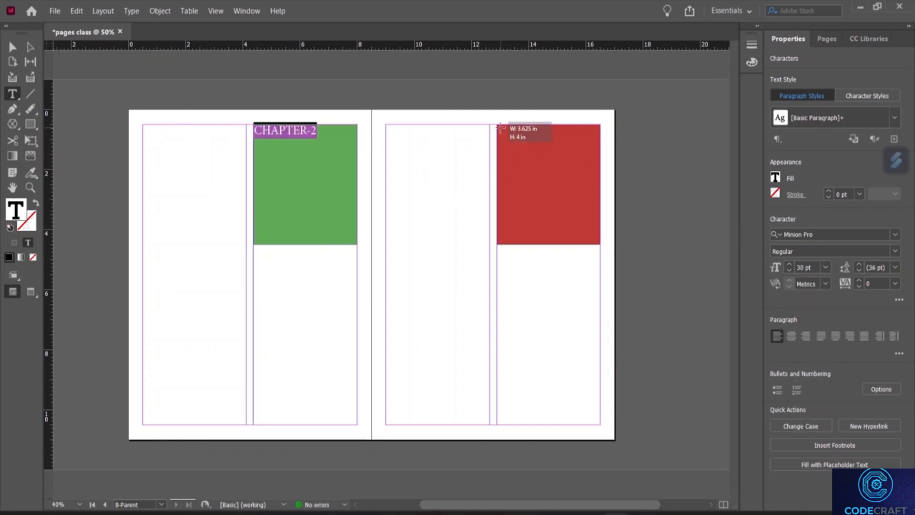
# Step: Add the heading "THE ENDING" inside the red rectangle on B-Parent's right page and set its size to 30 pt
pyautogui.click(506, 135)
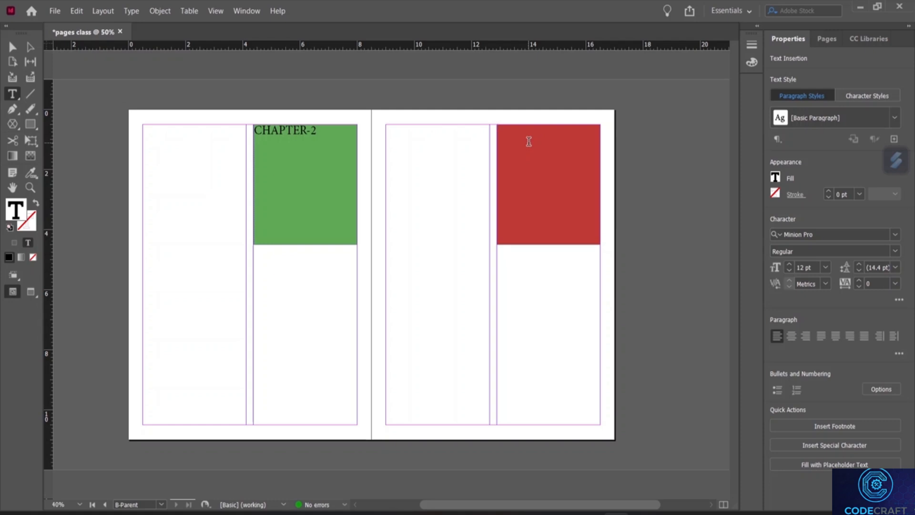
pyautogui.write('THE ')
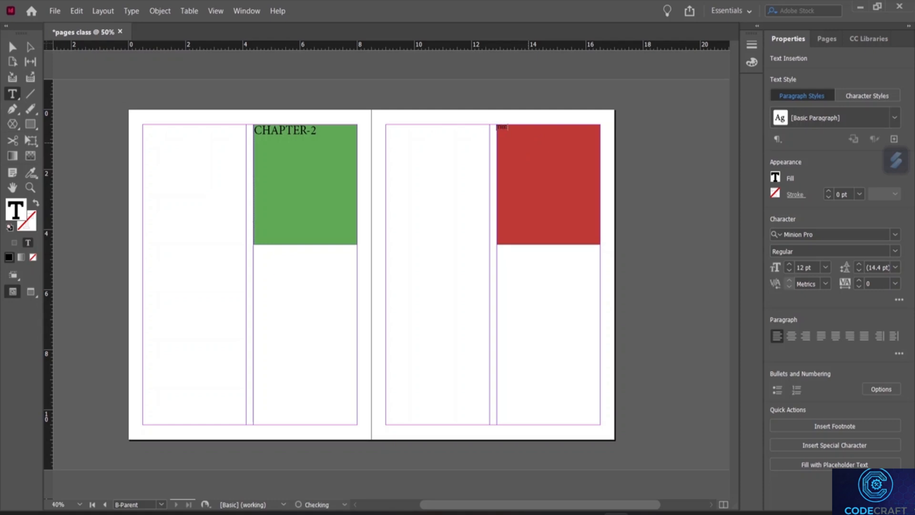
pyautogui.write('ENDING')
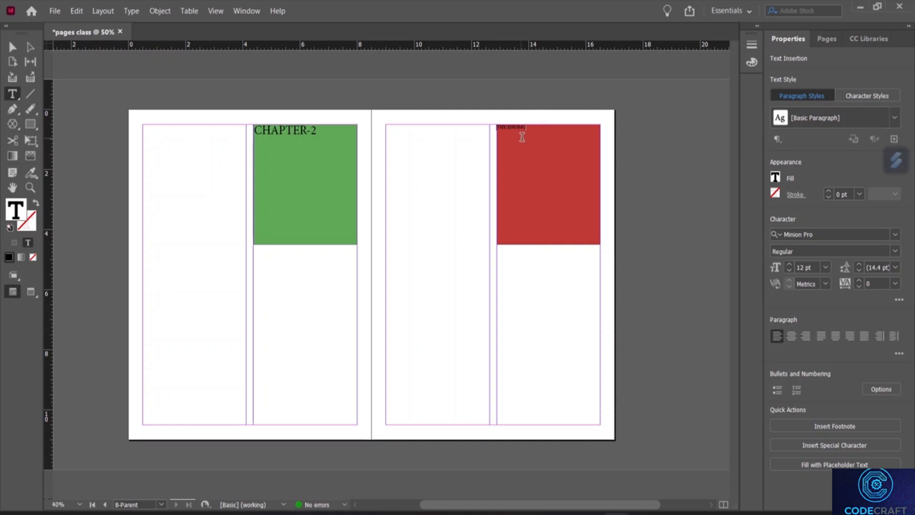
pyautogui.moveTo(526, 128); pyautogui.dragTo(498, 126)
pyautogui.click(825, 268)
pyautogui.click(817, 416)
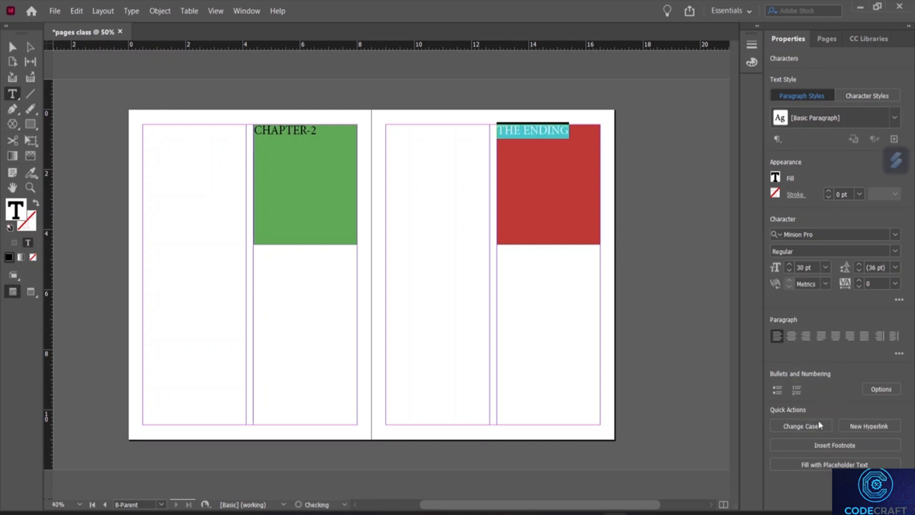
pyautogui.click(521, 188)
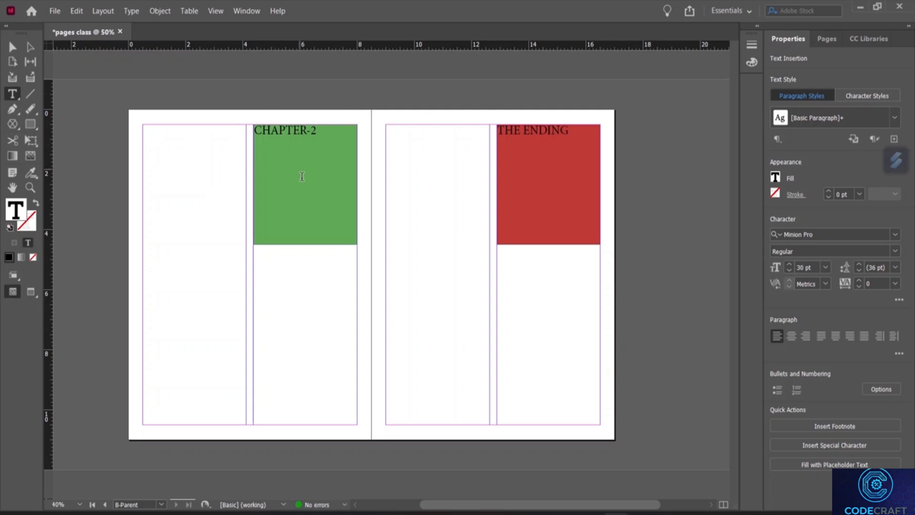
# Step: Examine the A-Parent spread and look through document pages 1 to 11 to check which parent layout they use
pyautogui.click(827, 39)
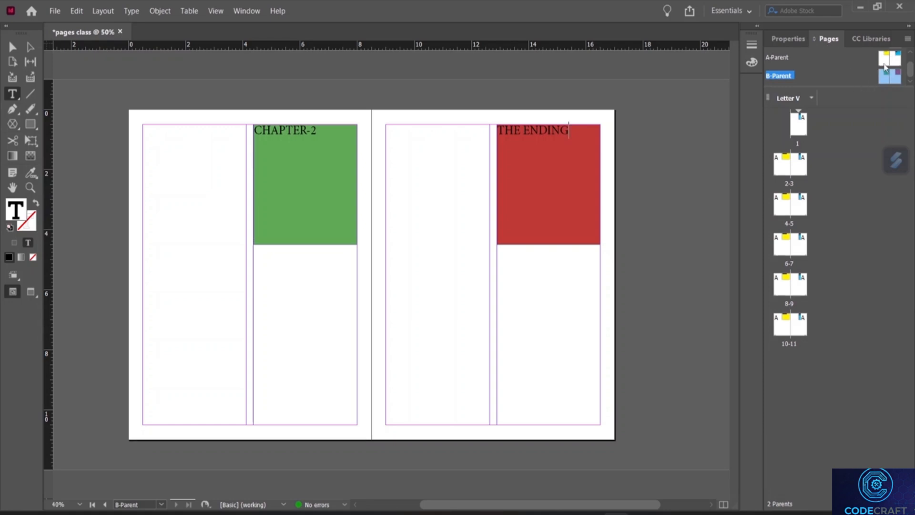
pyautogui.click(779, 58)
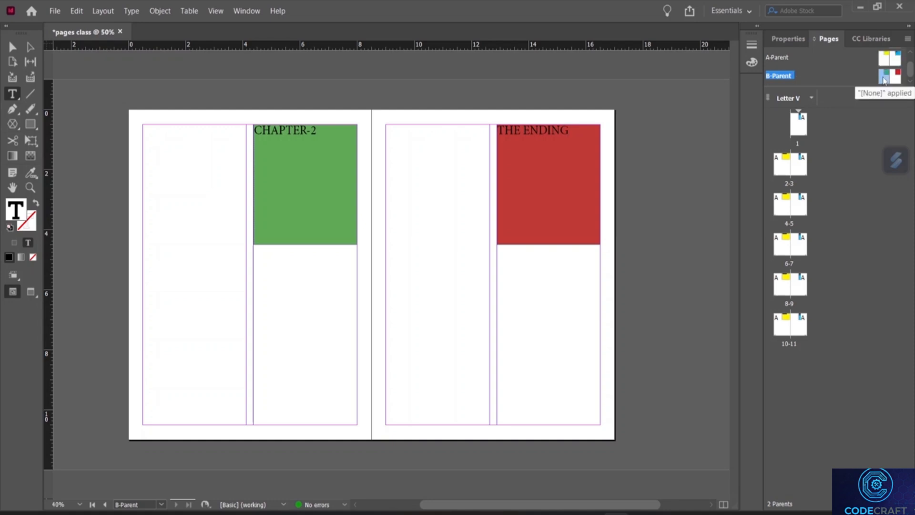
pyautogui.doubleClick(778, 58)
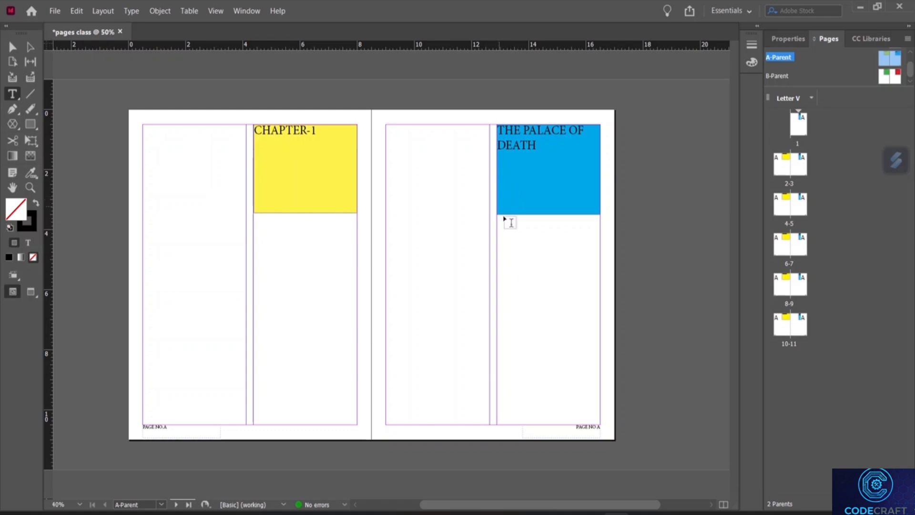
pyautogui.click(798, 123)
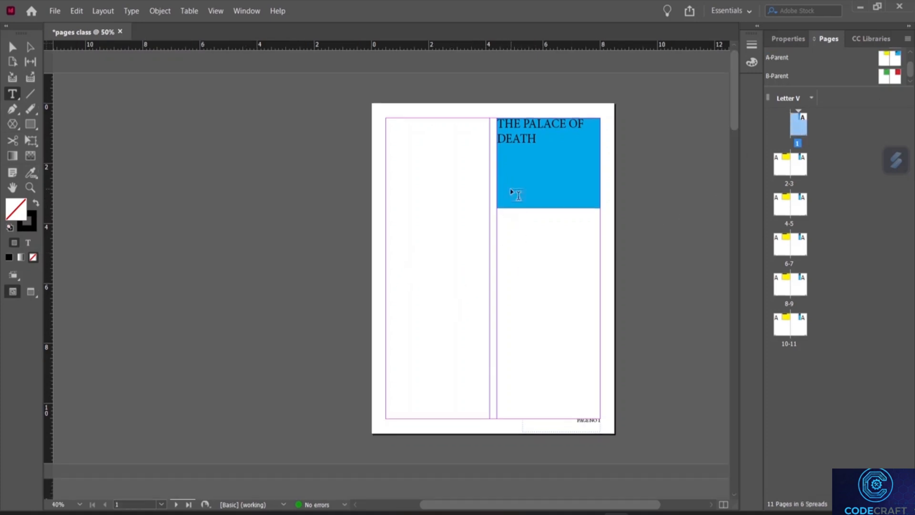
pyautogui.scroll(-10, 518, 195)
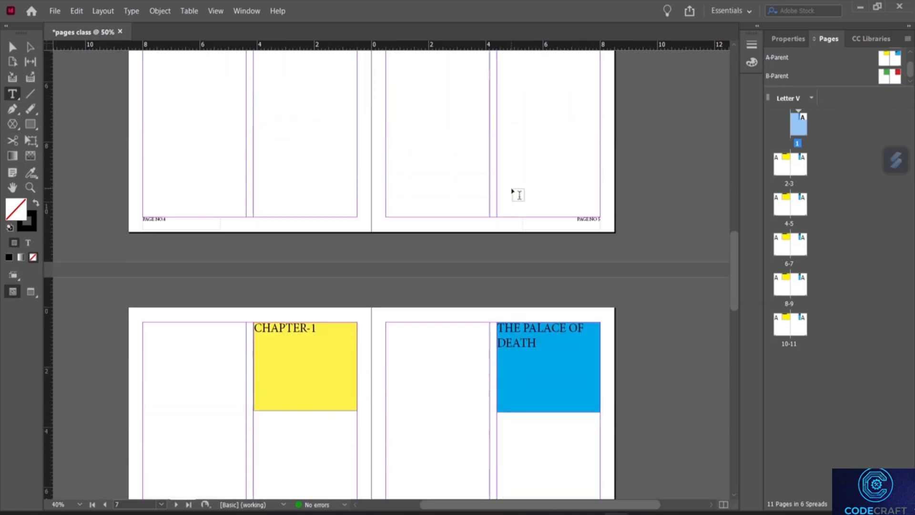
pyautogui.scroll(-8, 518, 194)
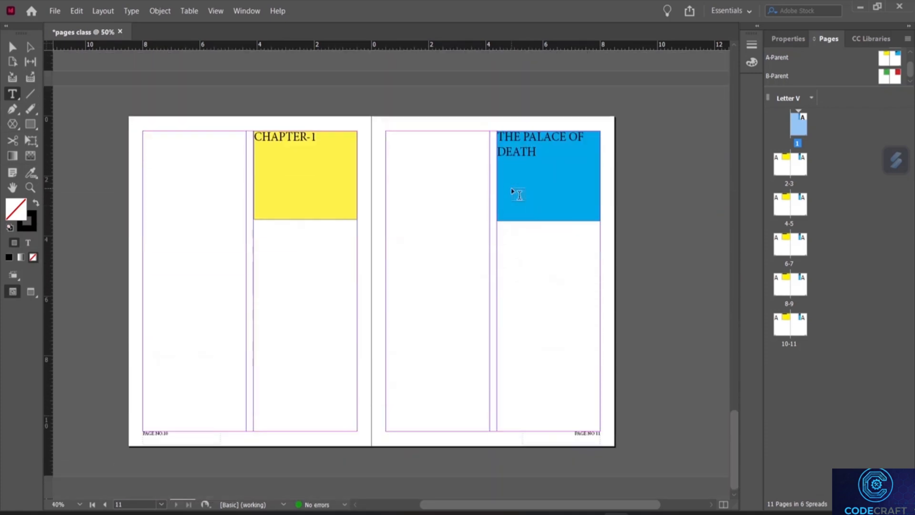
pyautogui.scroll(8, 518, 195)
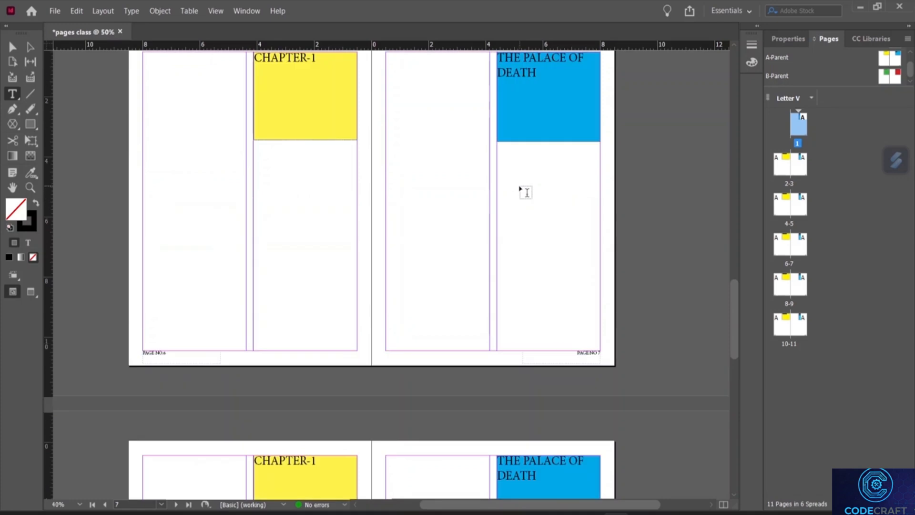
pyautogui.scroll(12, 525, 192)
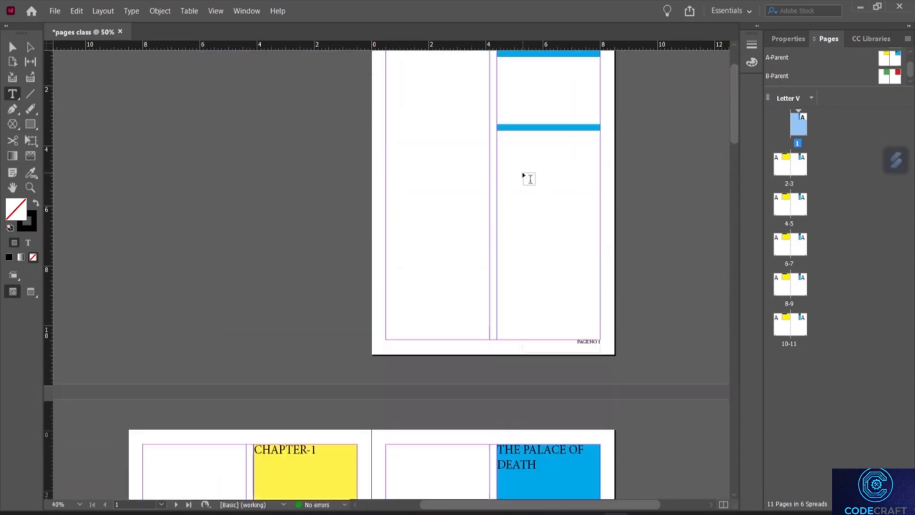
pyautogui.scroll(2, 529, 178)
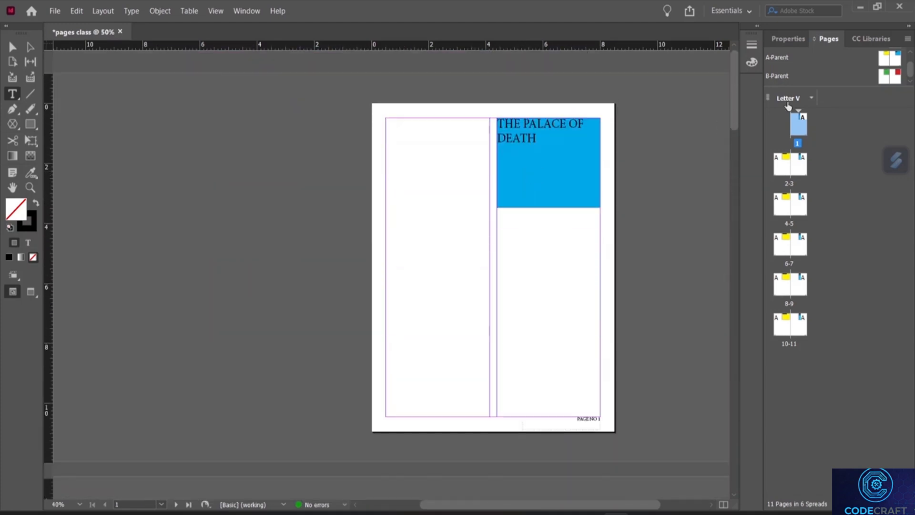
# Step: Apply B-Parent to document pages 6-11
pyautogui.doubleClick(774, 76)
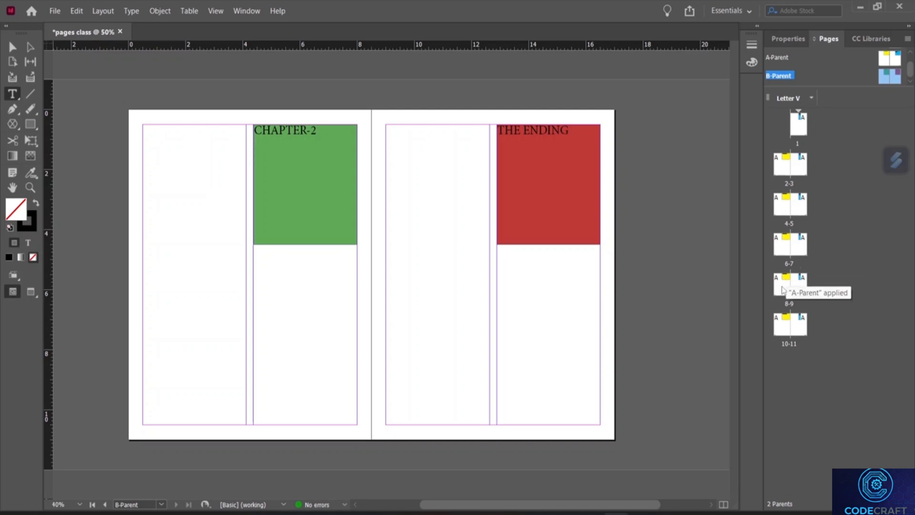
pyautogui.click(789, 237)
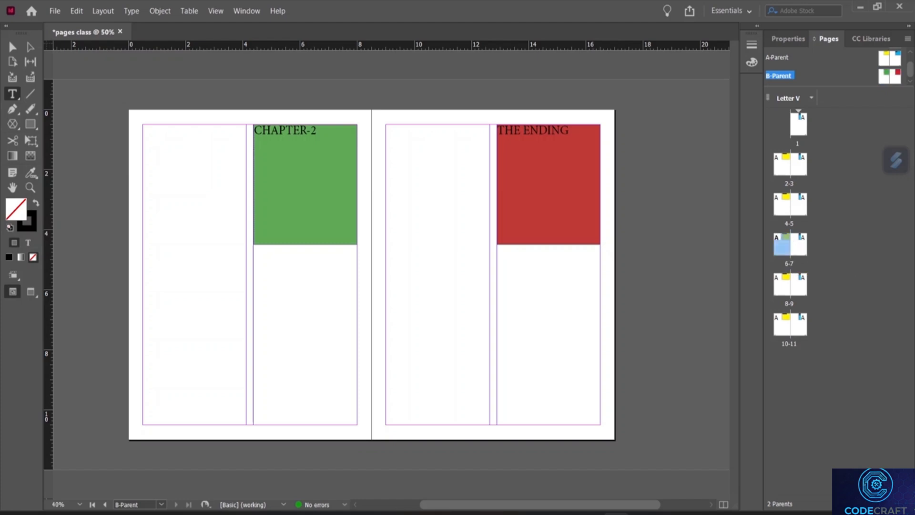
pyautogui.keyDown('ctrl'); pyautogui.click(798, 252); pyautogui.keyUp('ctrl')
pyautogui.keyDown('ctrl'); pyautogui.click(782, 290); pyautogui.keyUp('ctrl')
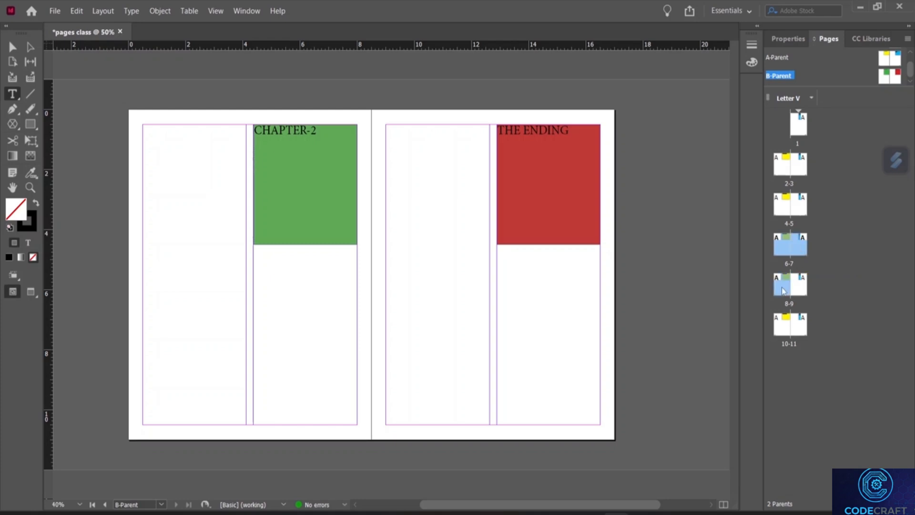
pyautogui.keyDown('ctrl'); pyautogui.click(801, 293); pyautogui.keyUp('ctrl')
pyautogui.keyDown('ctrl'); pyautogui.click(781, 326); pyautogui.keyUp('ctrl')
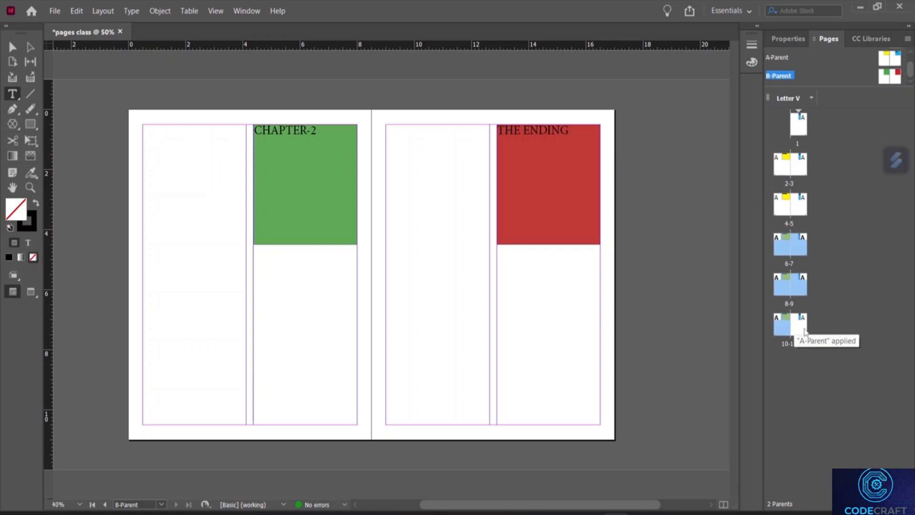
pyautogui.rightClick(799, 251)
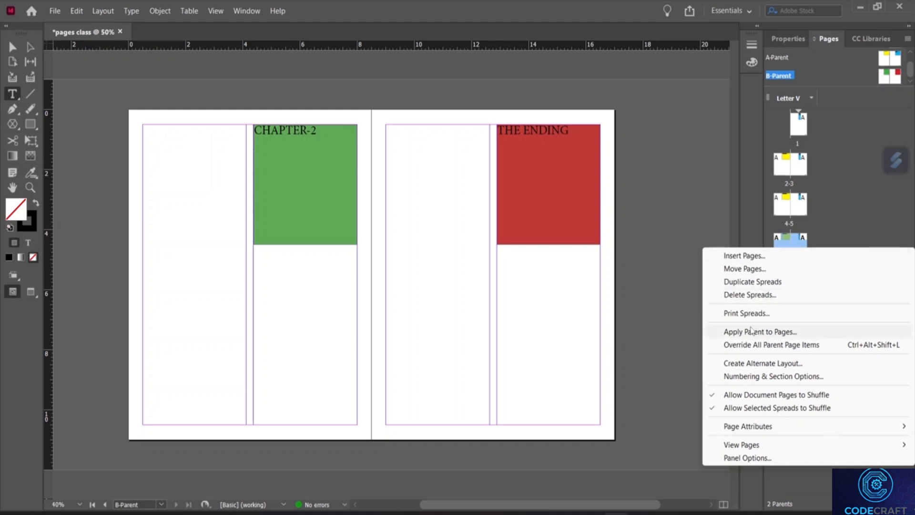
pyautogui.click(754, 332)
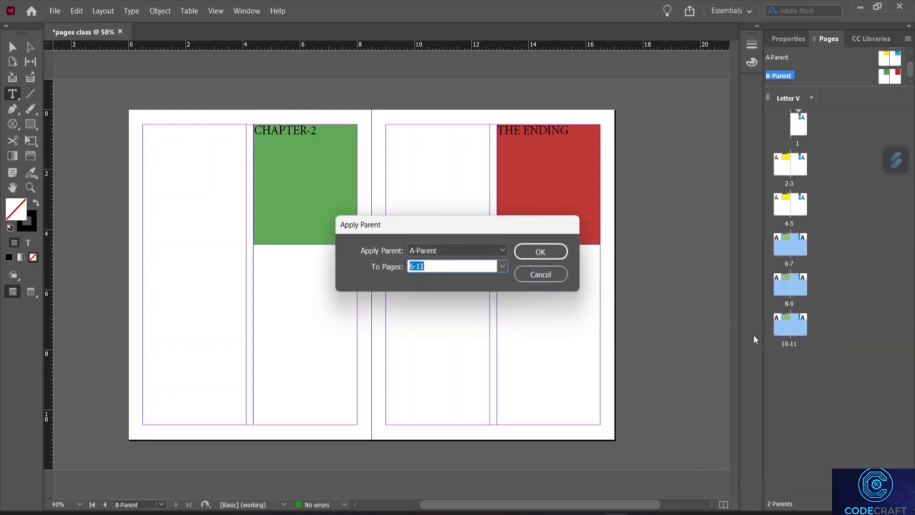
pyautogui.click(505, 247)
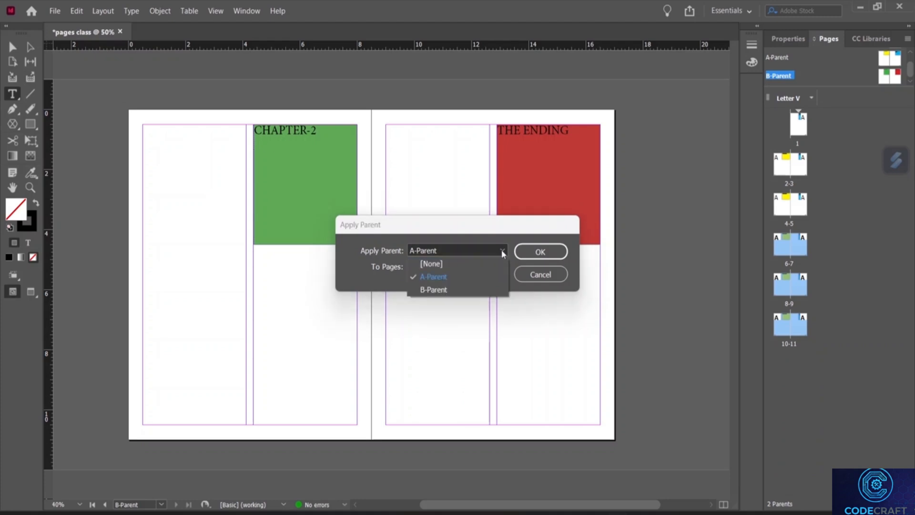
pyautogui.click(484, 288)
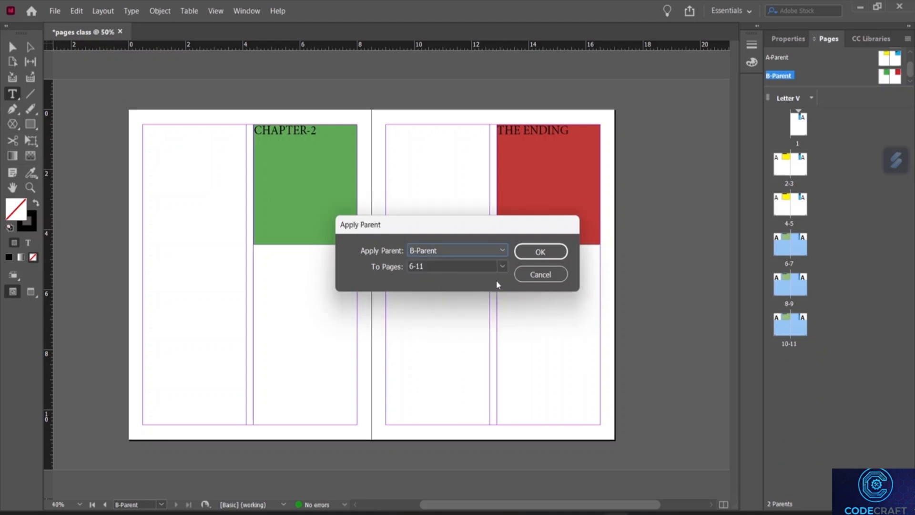
pyautogui.click(546, 253)
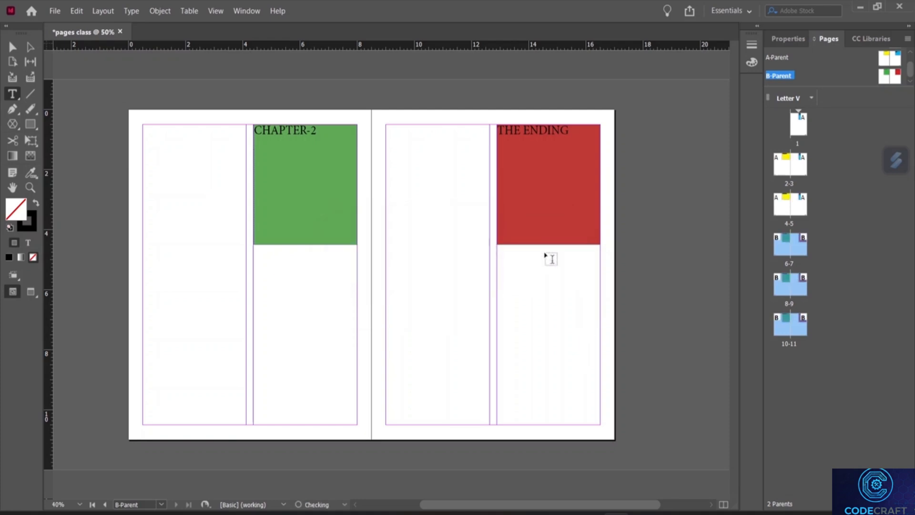
# Step: Look through the document spreads from page 1 to page 11 to compare the A-Parent and B-Parent layouts
pyautogui.click(772, 58)
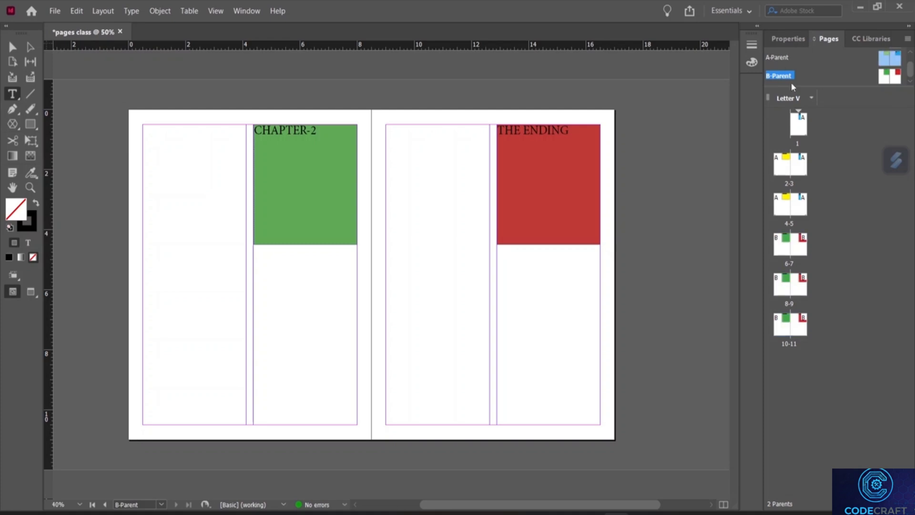
pyautogui.click(803, 125)
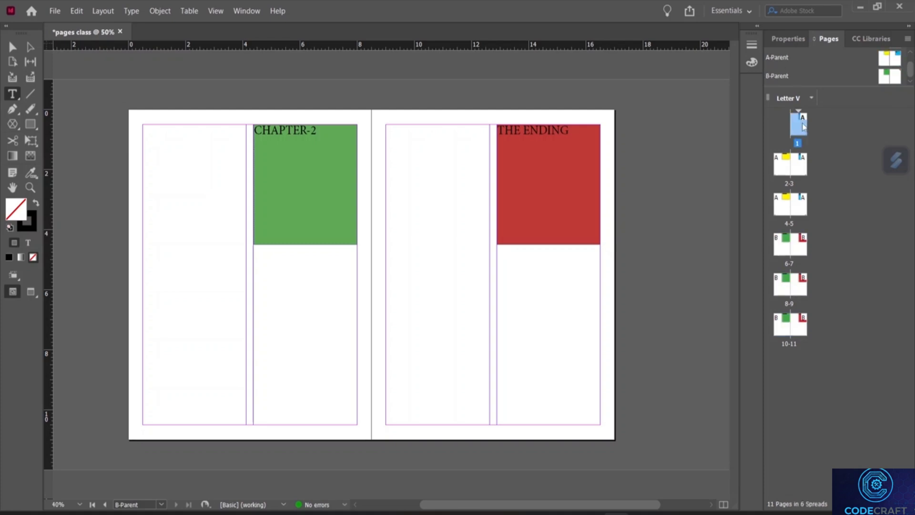
pyautogui.doubleClick(804, 126)
pyautogui.scroll(-10, 505, 257)
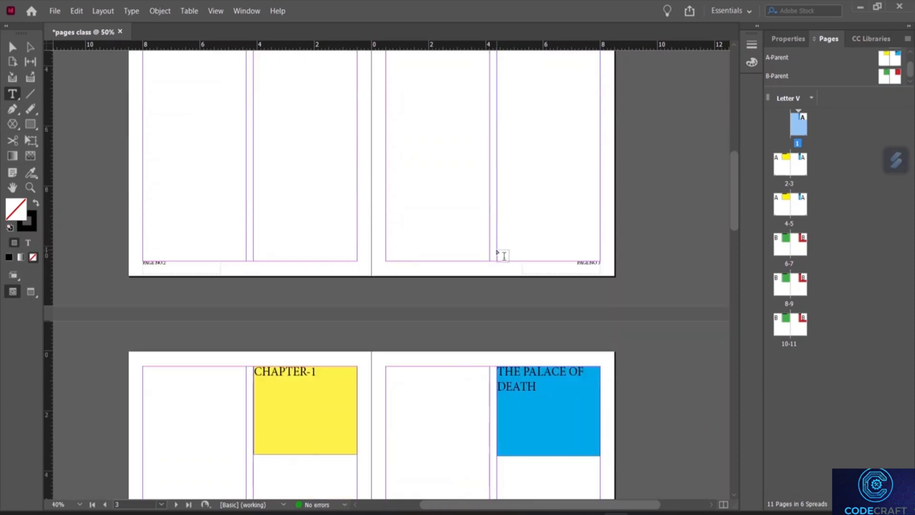
pyautogui.scroll(-5, 504, 256)
pyautogui.scroll(-4, 503, 256)
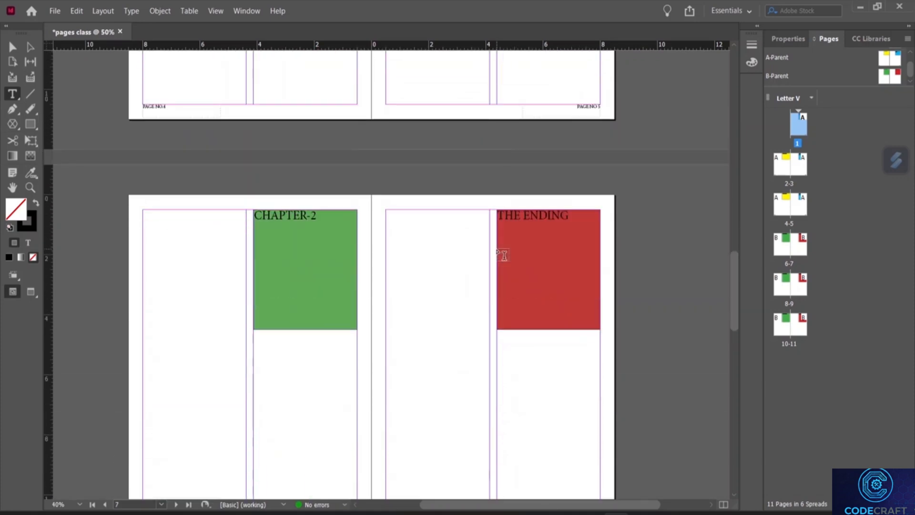
pyautogui.scroll(4, 407, 293)
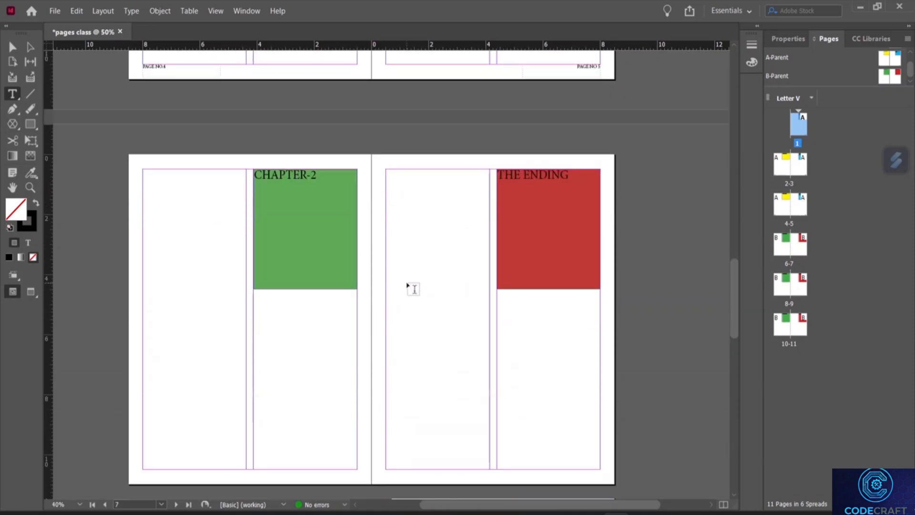
pyautogui.scroll(-3, 408, 280)
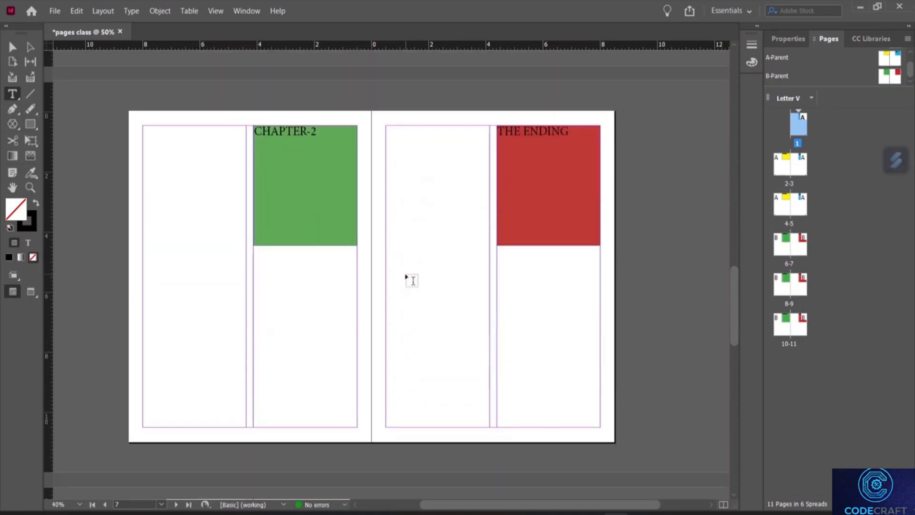
pyautogui.scroll(-3, 423, 253)
pyautogui.scroll(1, 401, 198)
pyautogui.scroll(2, 409, 189)
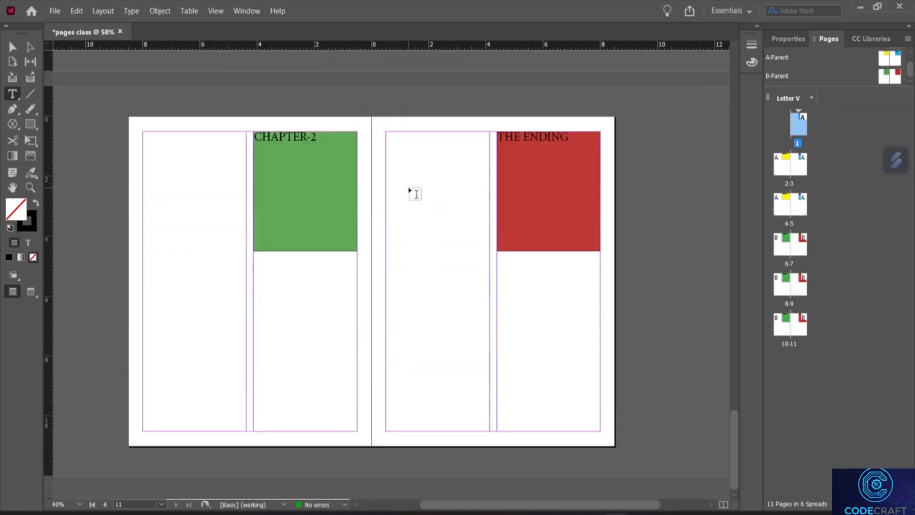
# Step: Open the B-Parent spread for editing
pyautogui.scroll(-3, 427, 196)
pyautogui.scroll(-3, 428, 197)
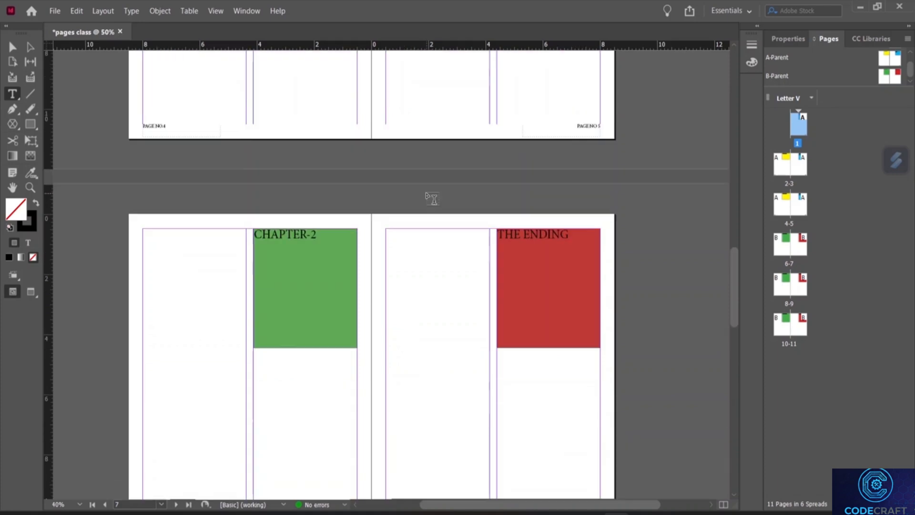
pyautogui.scroll(3, 429, 197)
pyautogui.scroll(-6, 429, 196)
pyautogui.scroll(-1, 428, 197)
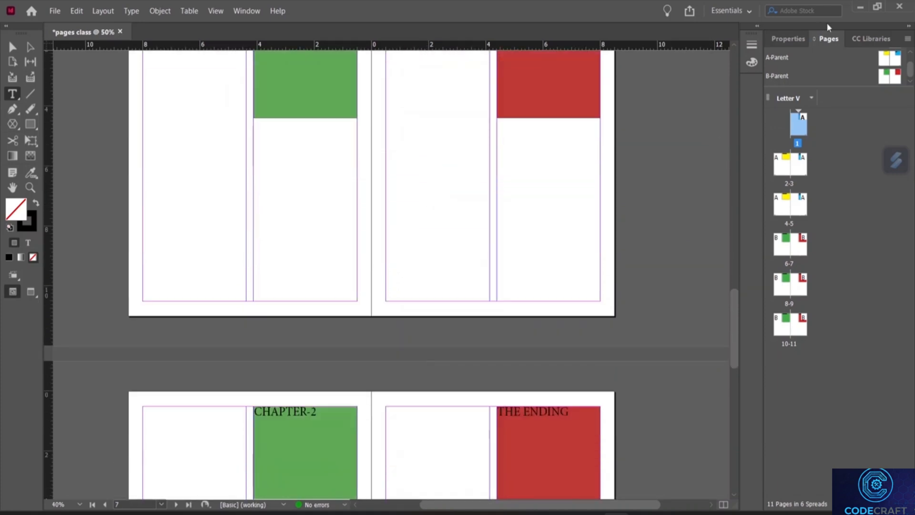
pyautogui.doubleClick(779, 76)
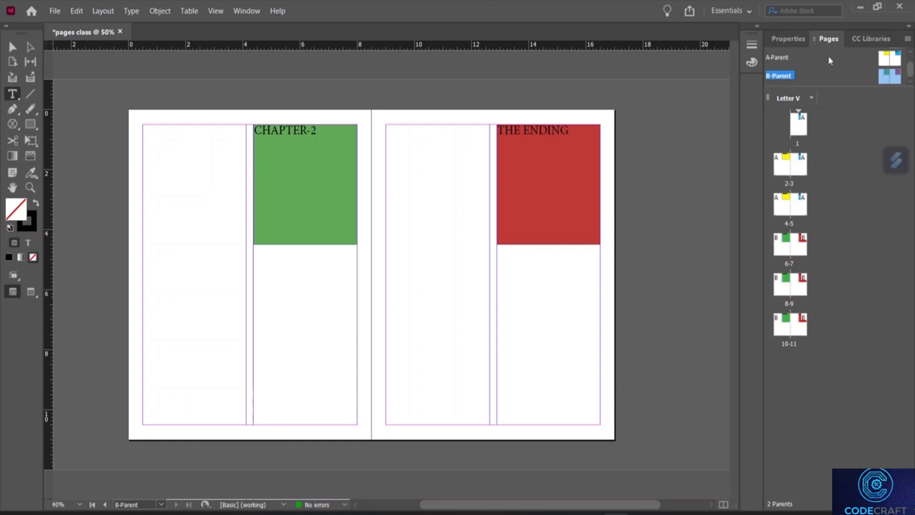
pyautogui.click(787, 39)
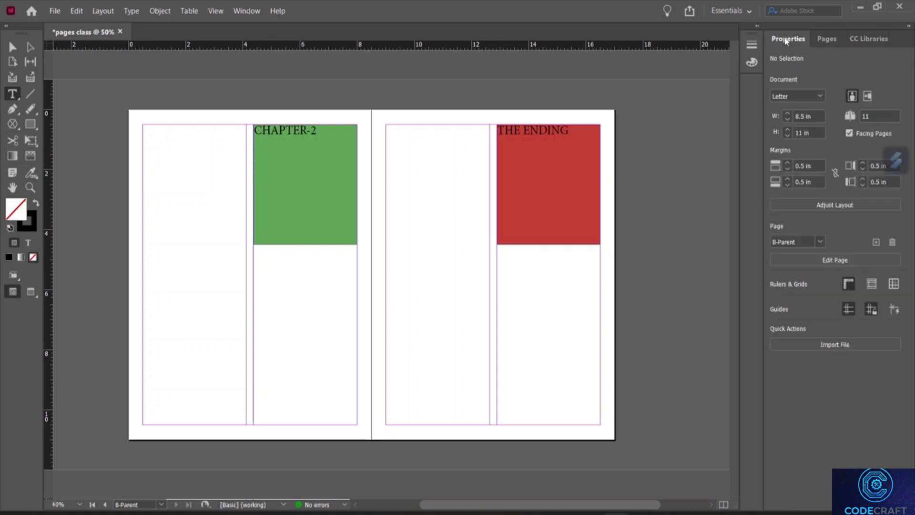
pyautogui.click(819, 40)
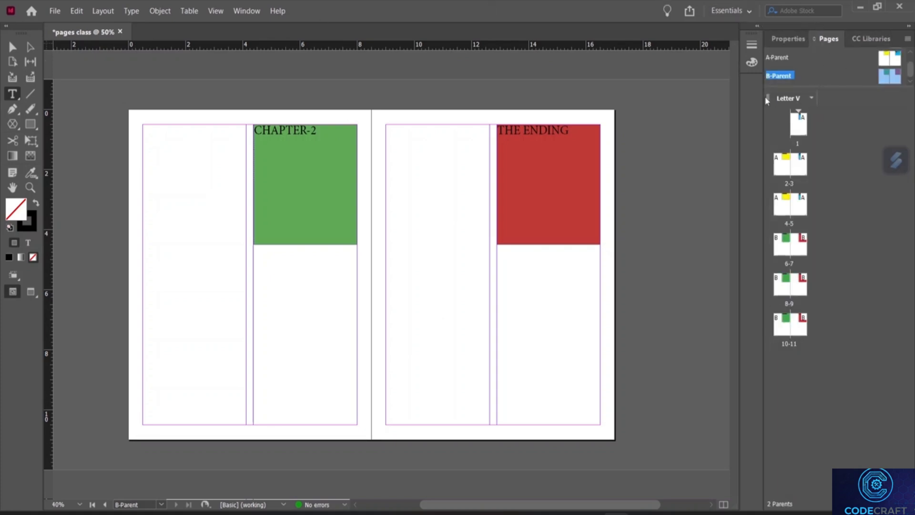
# Step: Add a text frame about 3.2 in wide and 0.6 in high at the bottom margin of B-Parent's left page, containing a Current Page Number marker
pyautogui.click(15, 96)
pyautogui.moveTo(143, 425)
pyautogui.mouseDown()
pyautogui.moveTo(180, 439)
pyautogui.moveTo(222, 438)
pyautogui.mouseUp()
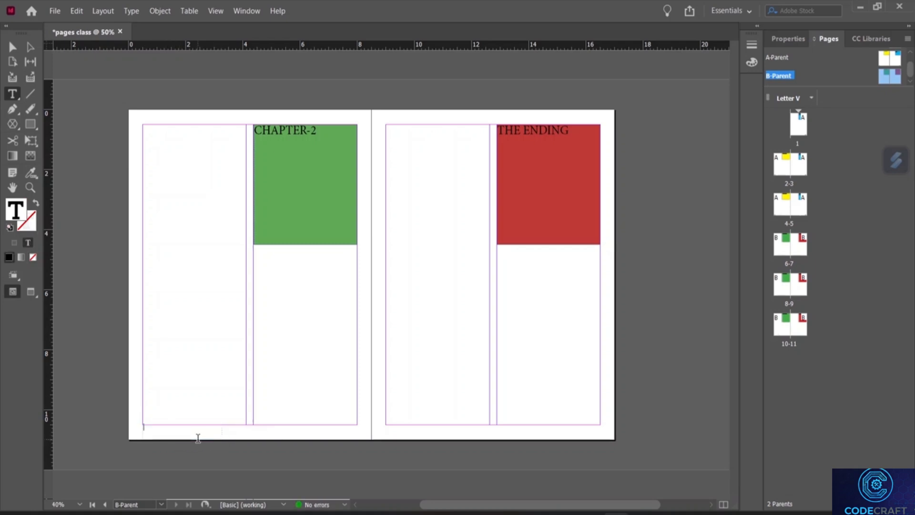
pyautogui.hotkey('ctrl', 'z')
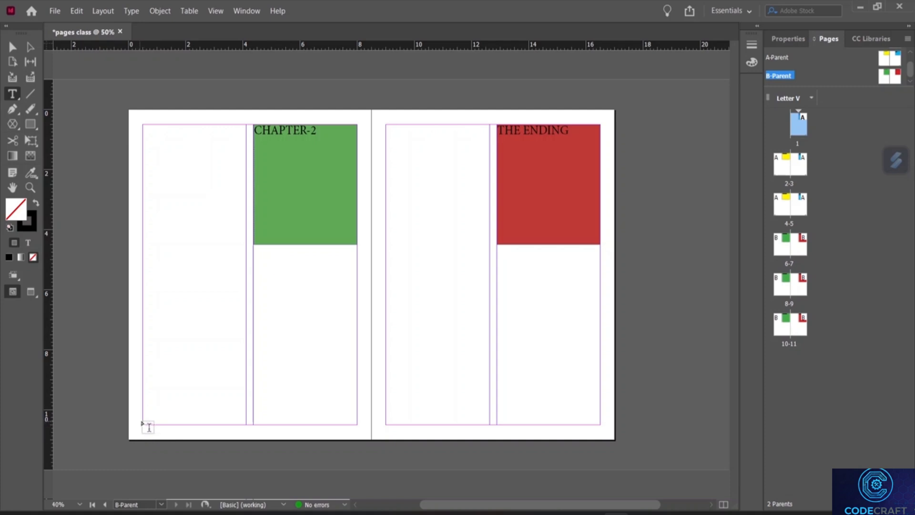
pyautogui.moveTo(143, 422); pyautogui.dragTo(234, 438)
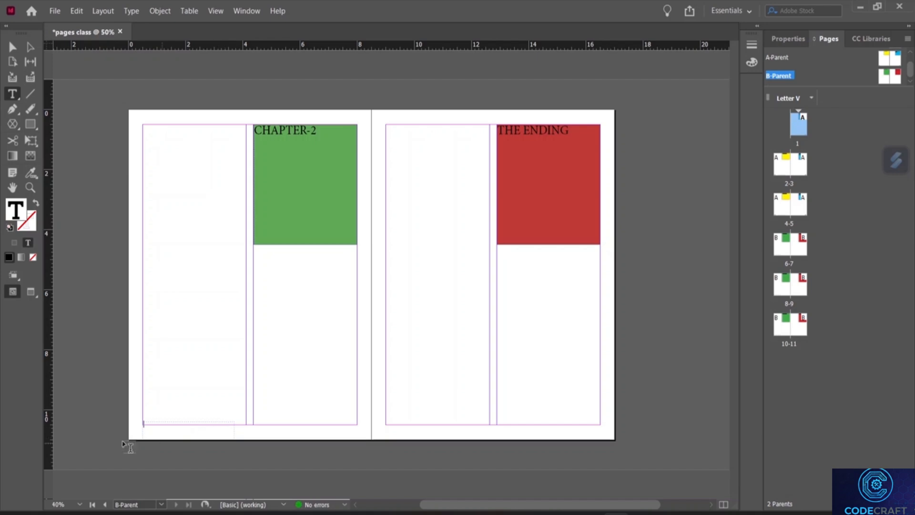
pyautogui.rightClick(157, 418)
pyautogui.moveTo(203, 270)
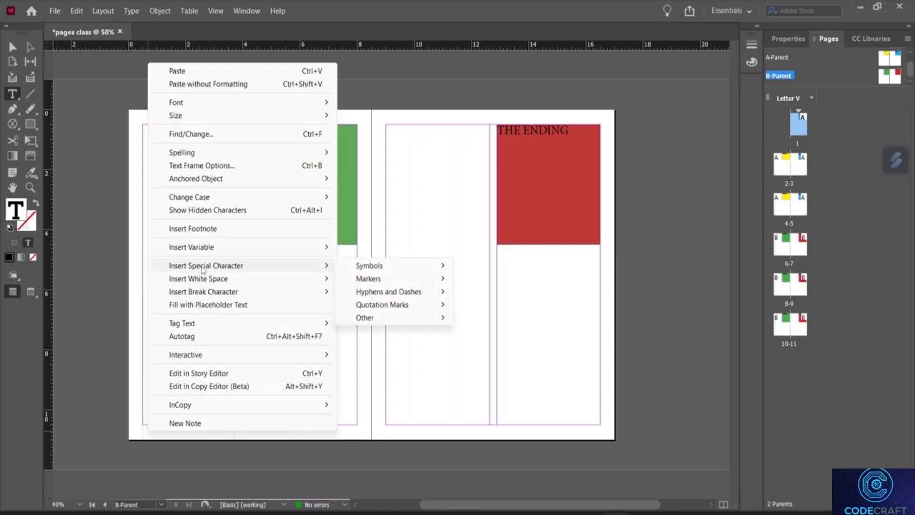
pyautogui.moveTo(373, 279)
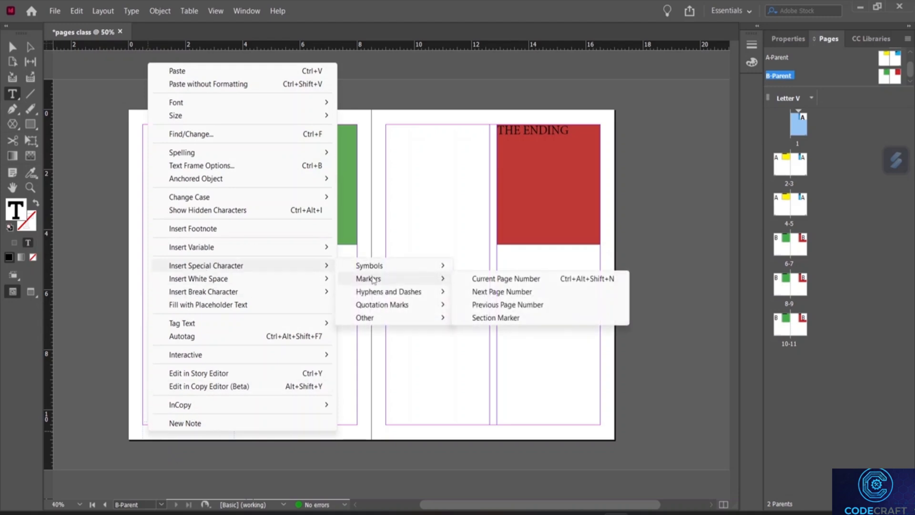
pyautogui.click(505, 278)
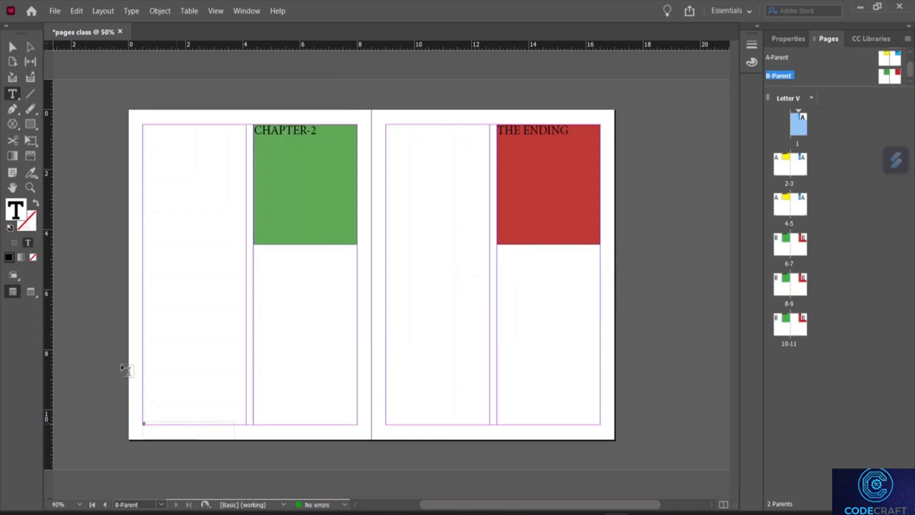
# Step: Copy the page number frame to the bottom outer corner of B-Parent's right page and right-align its text
pyautogui.click(12, 47)
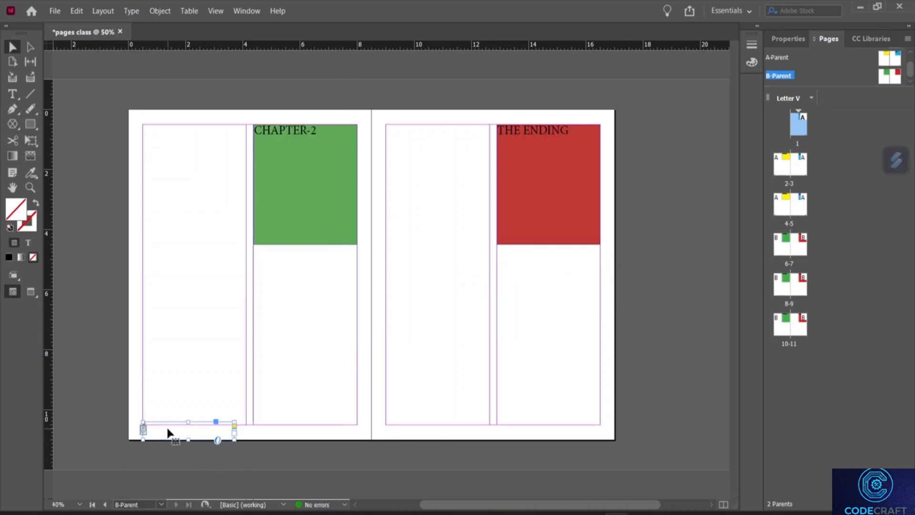
pyautogui.moveTo(170, 431); pyautogui.dragTo(538, 432)
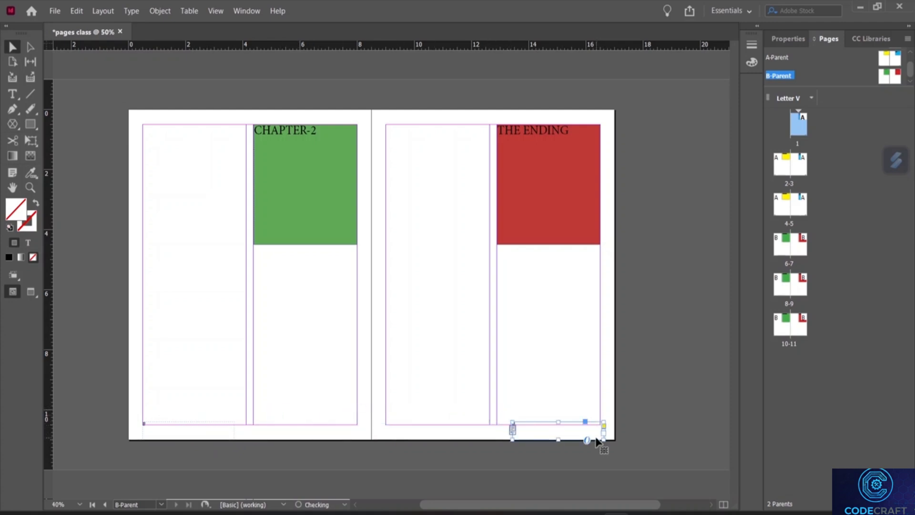
pyautogui.click(790, 39)
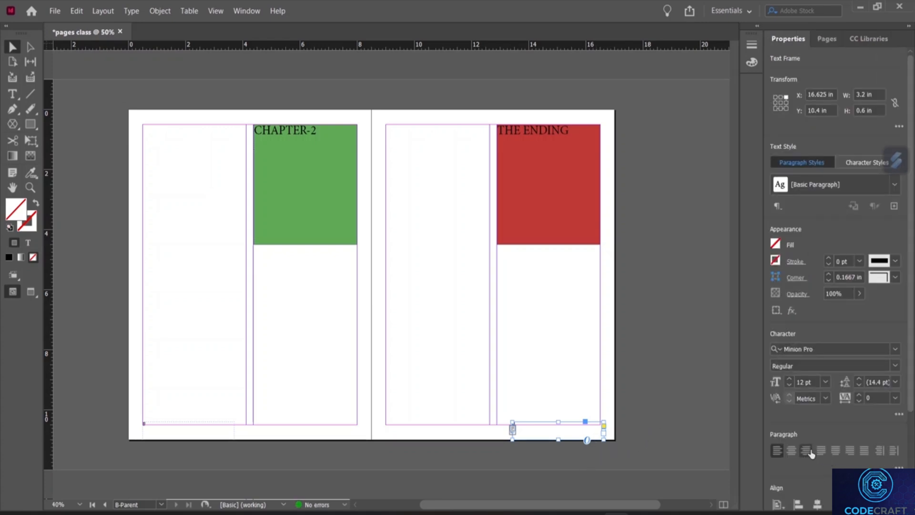
pyautogui.click(809, 451)
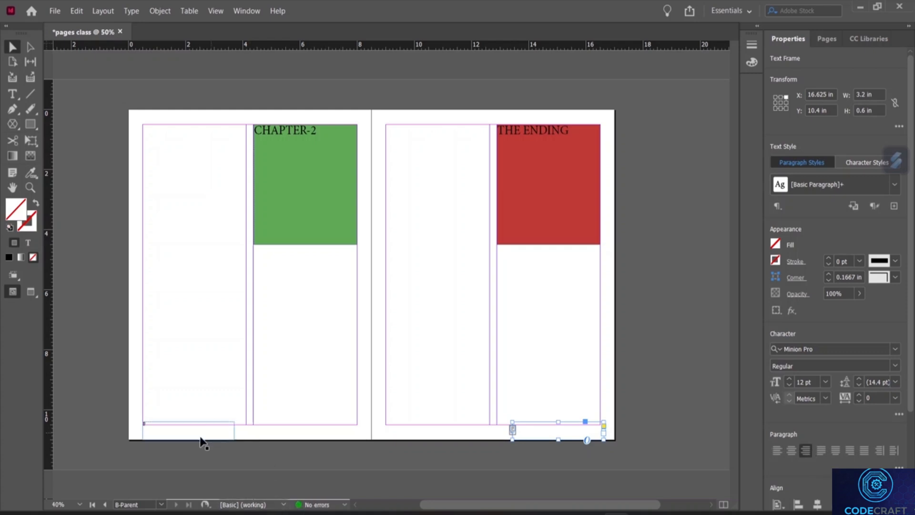
# Step: Look through the document from page 1 to page 11 to check the page numbers at the bottom of the B-Parent pages
pyautogui.click(827, 38)
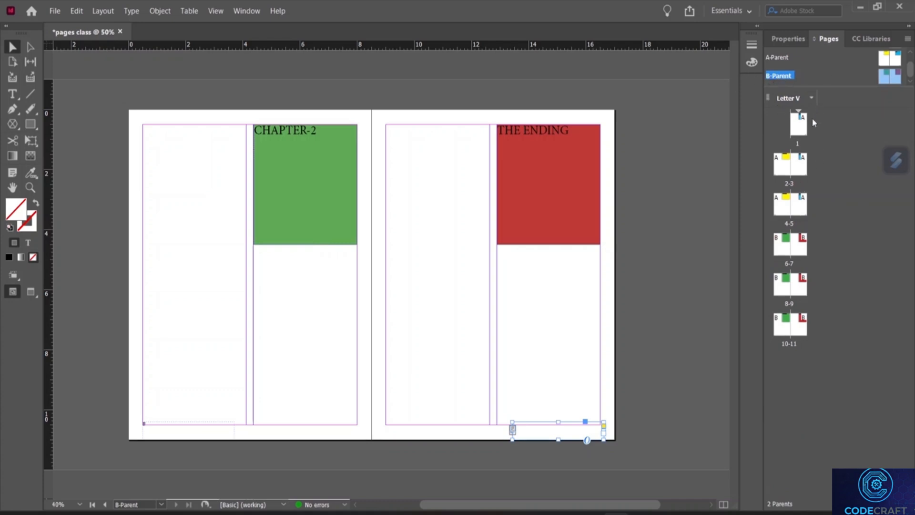
pyautogui.click(795, 134)
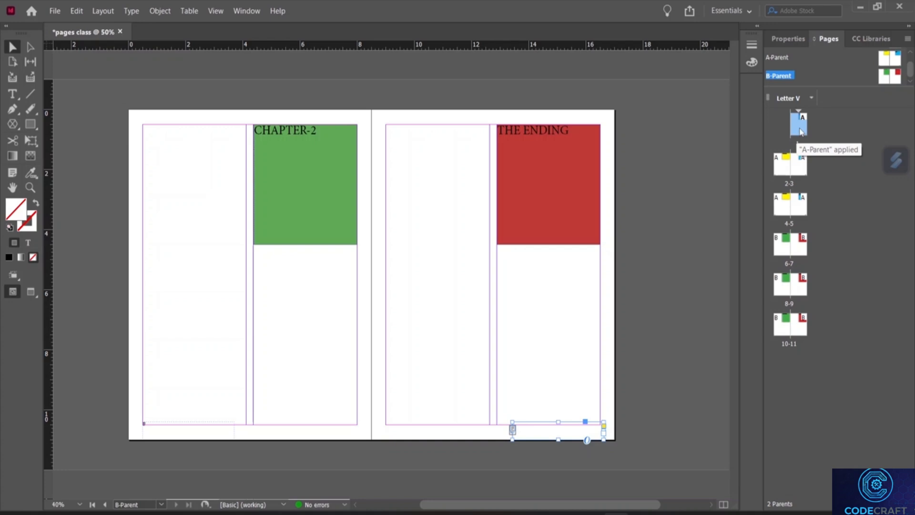
pyautogui.doubleClick(795, 137)
pyautogui.scroll(-3, 333, 337)
pyautogui.scroll(-15, 333, 334)
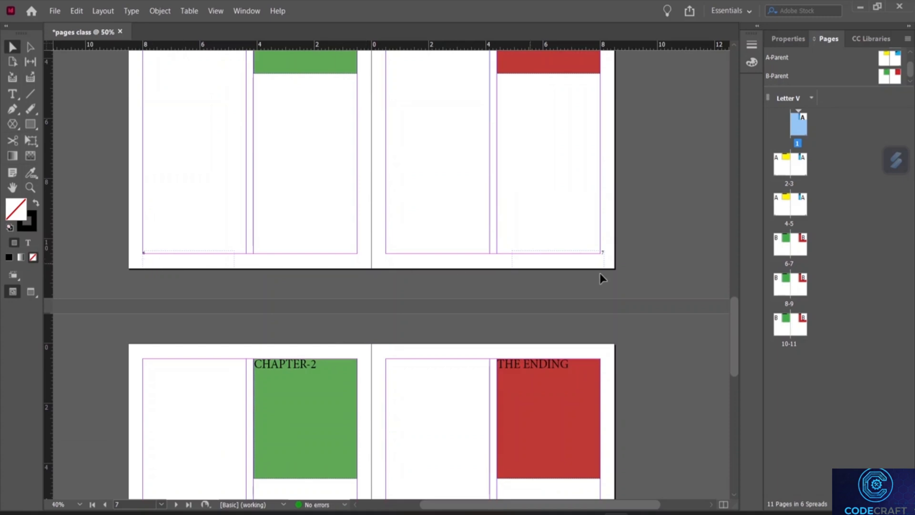
pyautogui.scroll(-5, 587, 265)
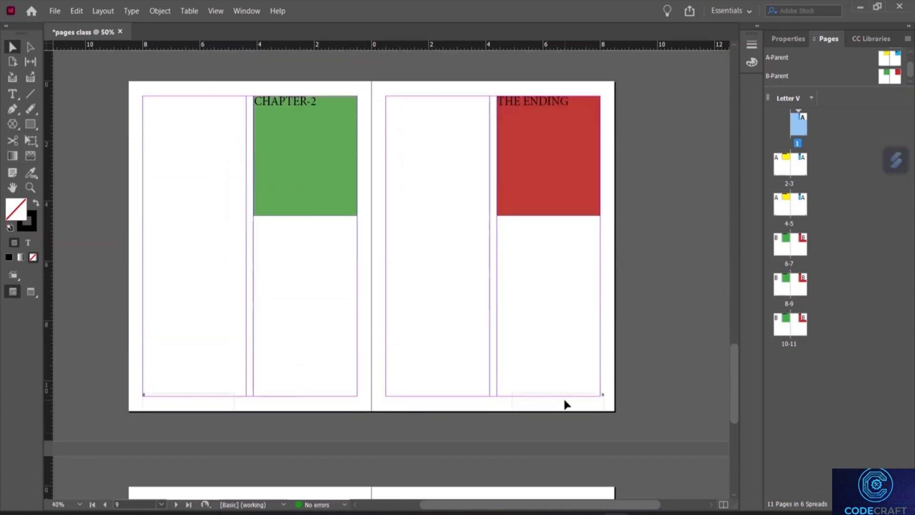
pyautogui.scroll(-4, 566, 402)
pyautogui.scroll(-2, 472, 397)
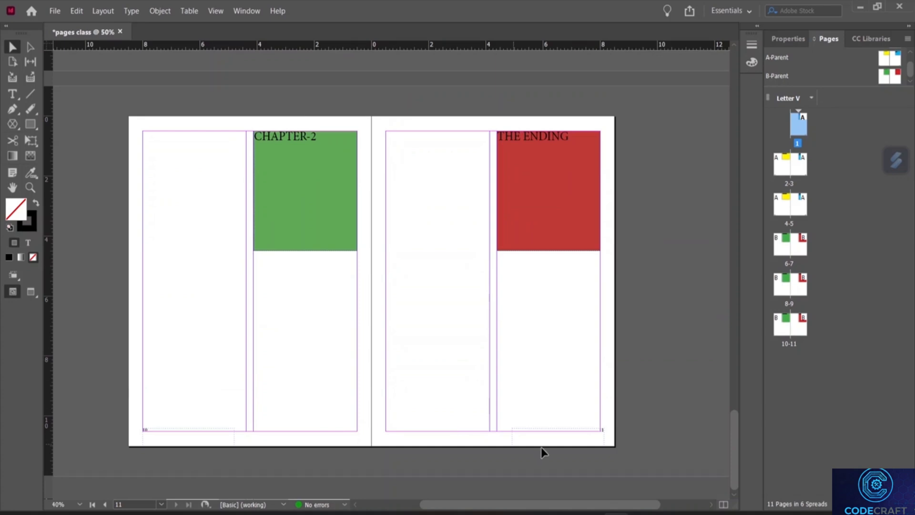
pyautogui.scroll(8, 529, 363)
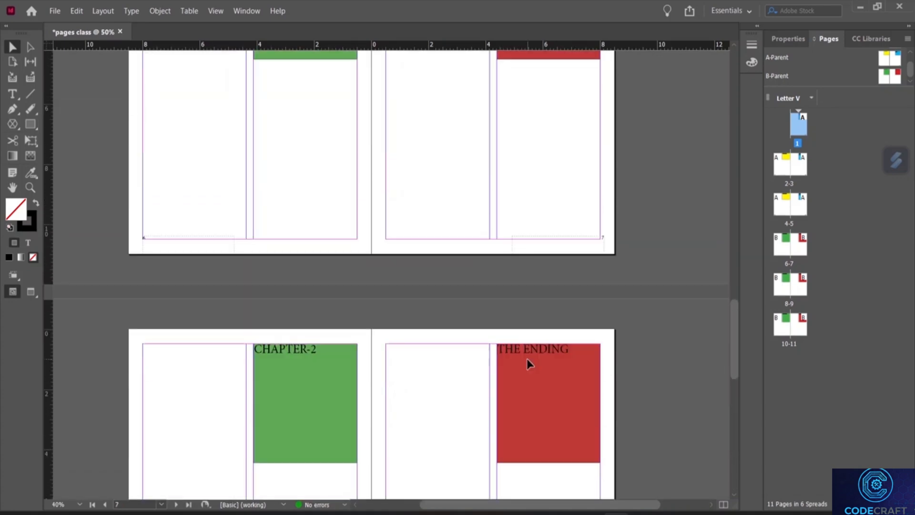
pyautogui.scroll(12, 526, 358)
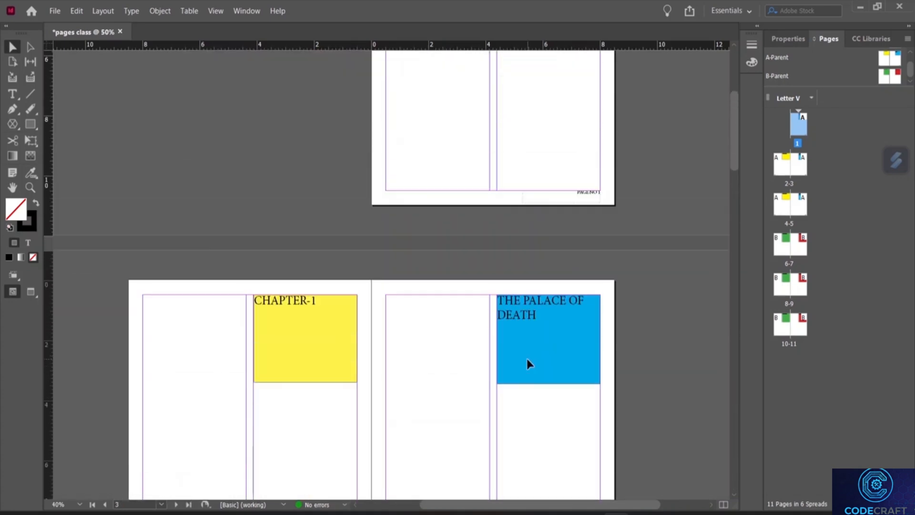
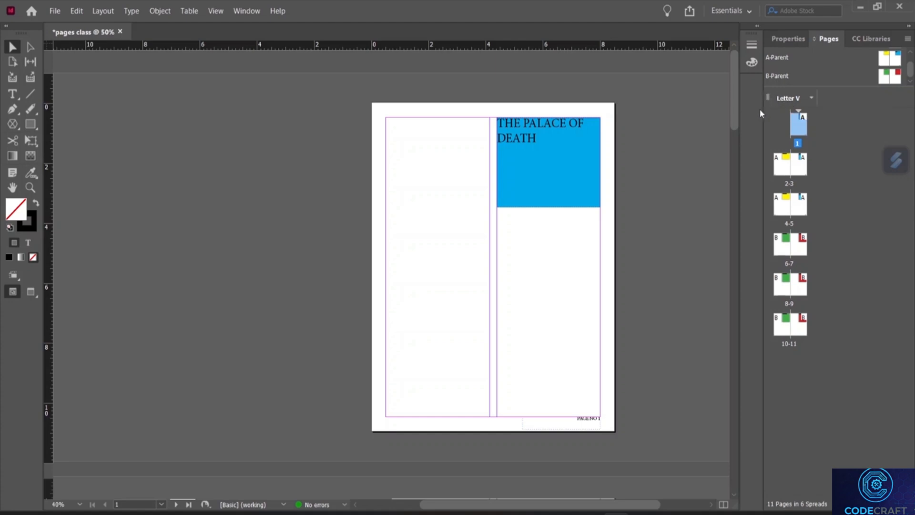
# Step: Create a landscape Letter-size alternate layout named EBOOK from the Letter V pages and open its page 1
pyautogui.click(907, 39)
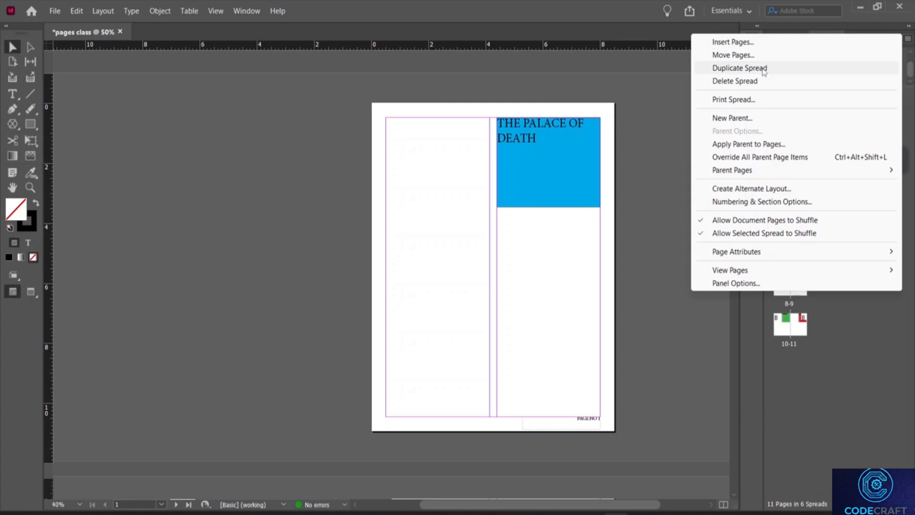
pyautogui.click(764, 190)
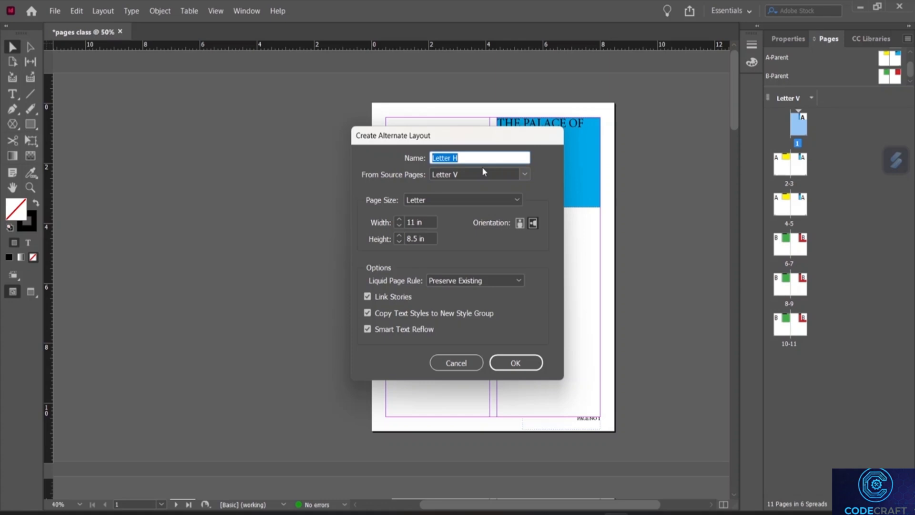
pyautogui.press('BackSpace')
pyautogui.write('EBOOK')
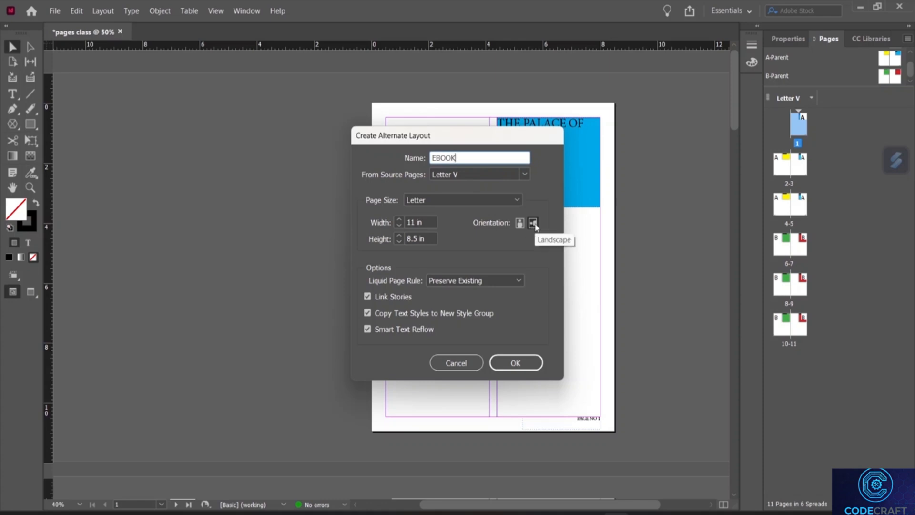
pyautogui.click(516, 363)
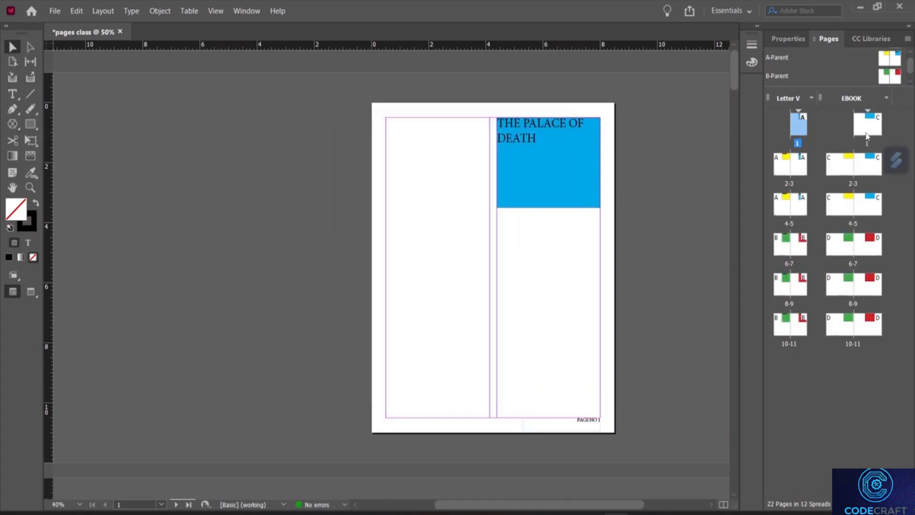
pyautogui.click(866, 128)
pyautogui.doubleClick(866, 137)
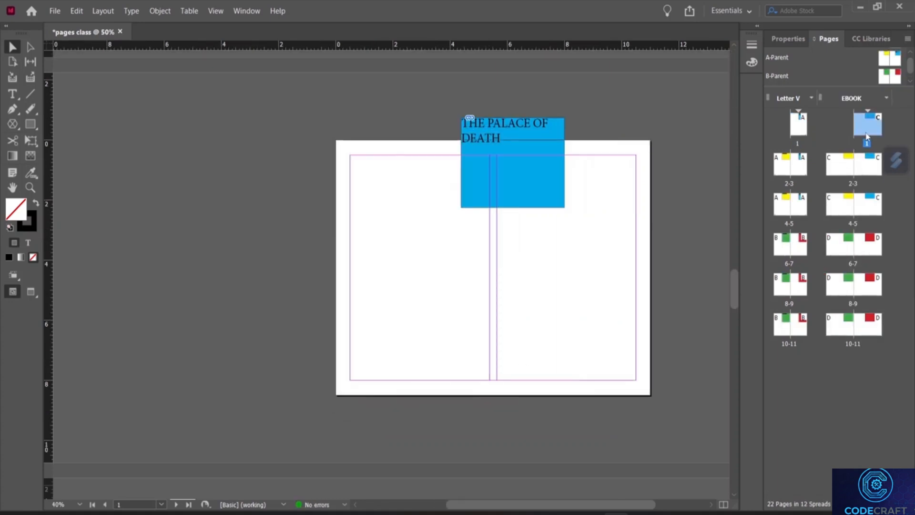
pyautogui.scroll(3, 564, 292)
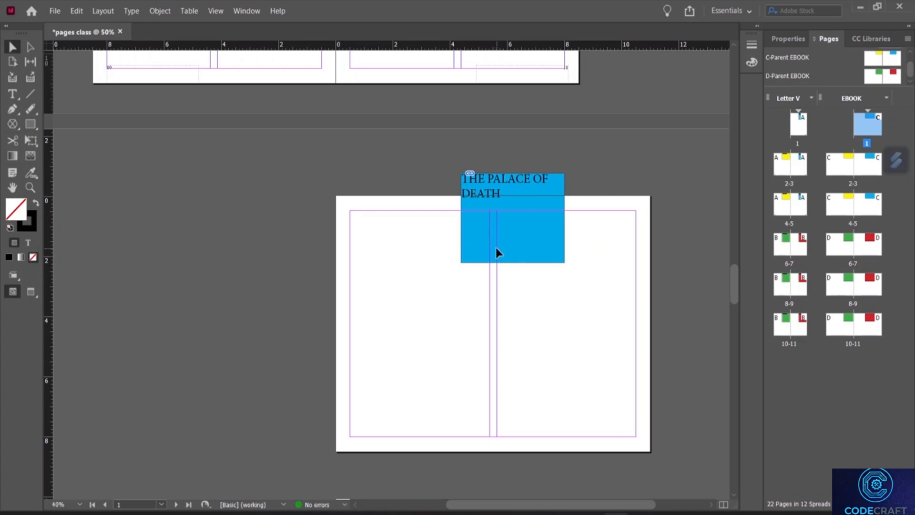
# Step: Rename the Letter V layout as BOOK
pyautogui.click(798, 98)
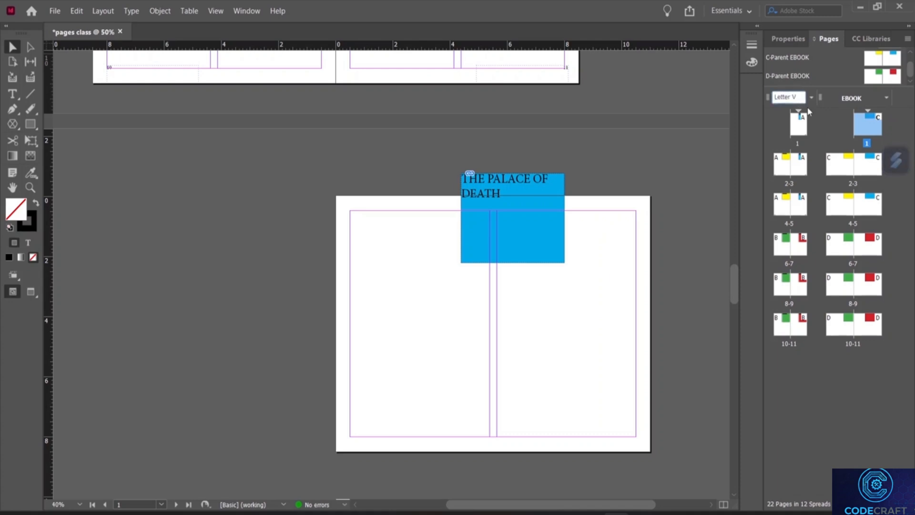
pyautogui.press('BackSpace')
pyautogui.press('BackSpace')
pyautogui.press('BackSpace')
pyautogui.write('BOOK')
pyautogui.press('Return')
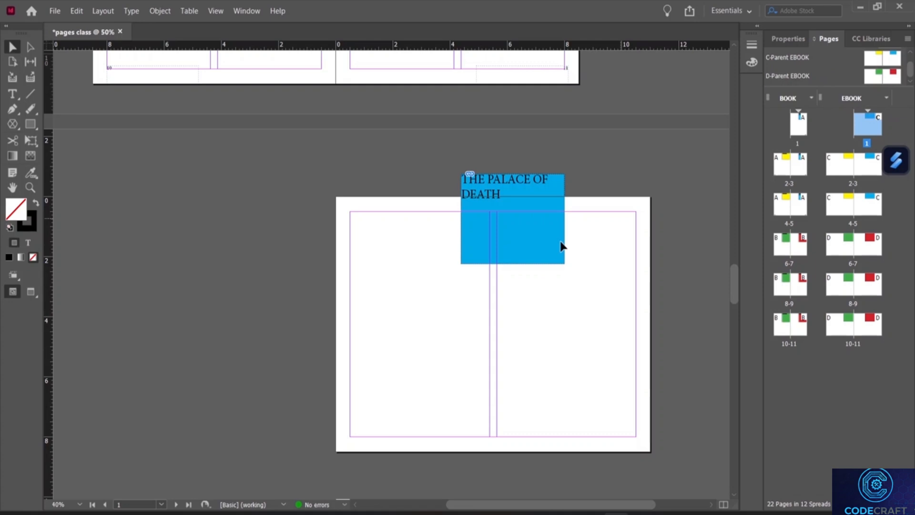
# Step: Compare the last spread of the BOOK layout with the first pages of the EBOOK layout
pyautogui.scroll(3, 522, 238)
pyautogui.scroll(4, 503, 199)
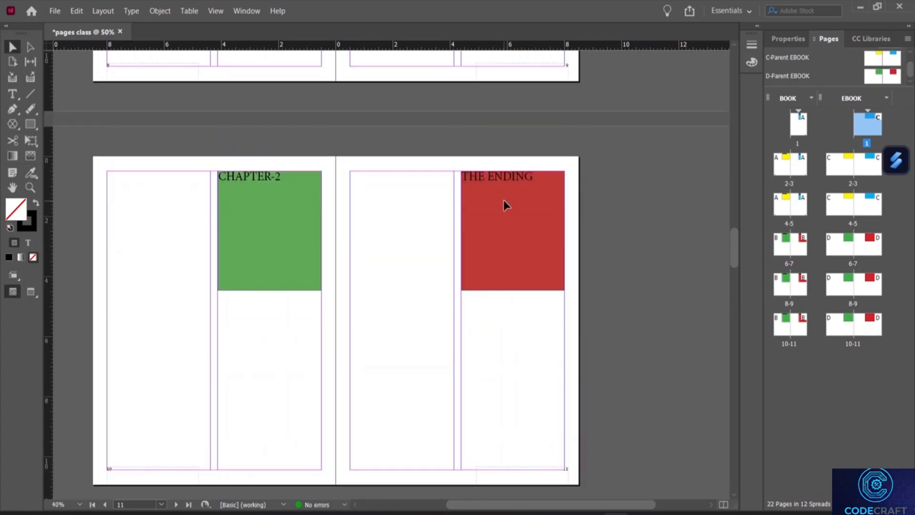
pyautogui.scroll(-6, 503, 199)
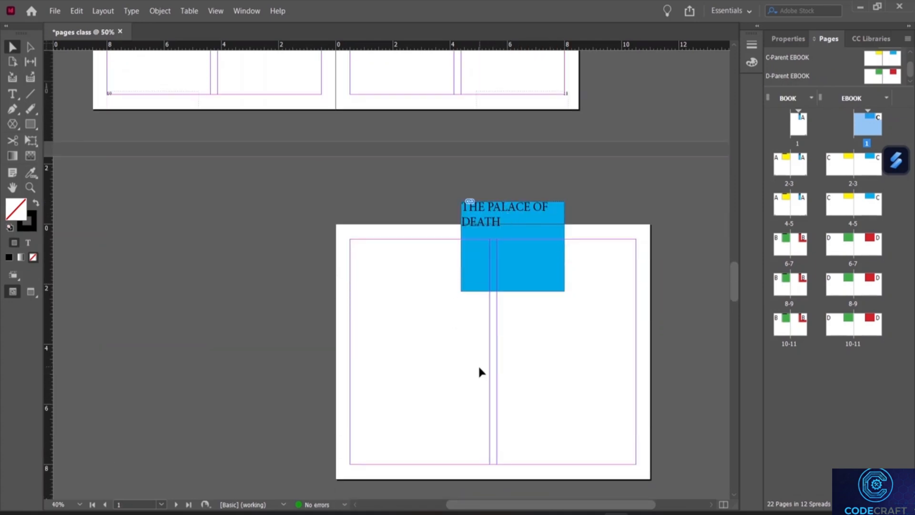
pyautogui.scroll(-3, 478, 364)
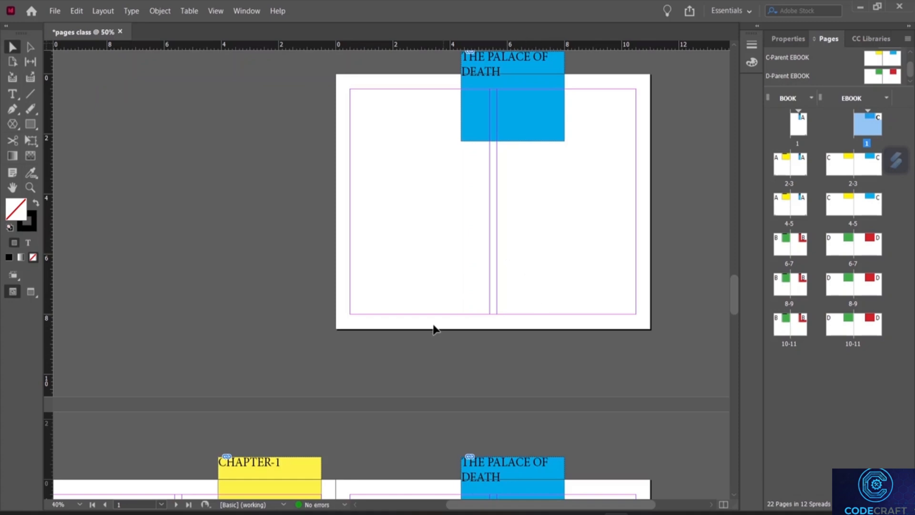
pyautogui.scroll(-7, 435, 322)
pyautogui.scroll(10, 435, 321)
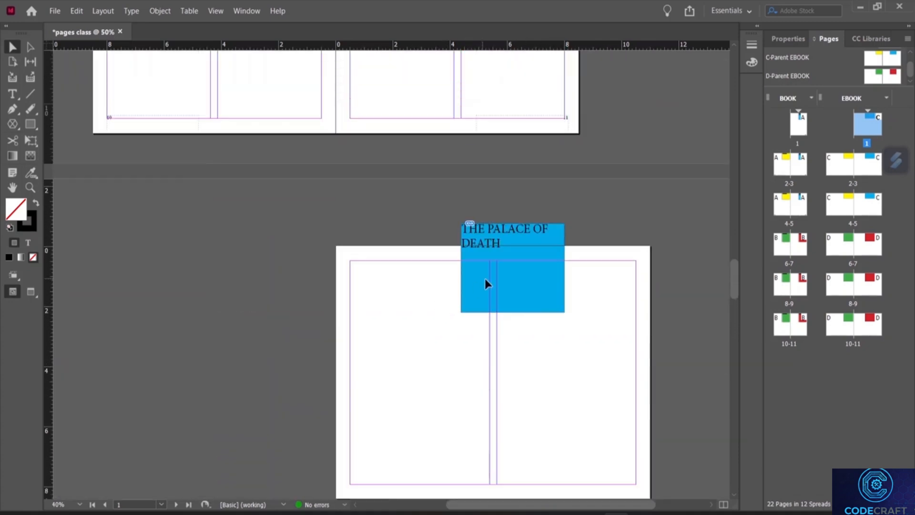
# Step: Open the C-Parent EBOOK spread for editing
pyautogui.scroll(-2, 501, 259)
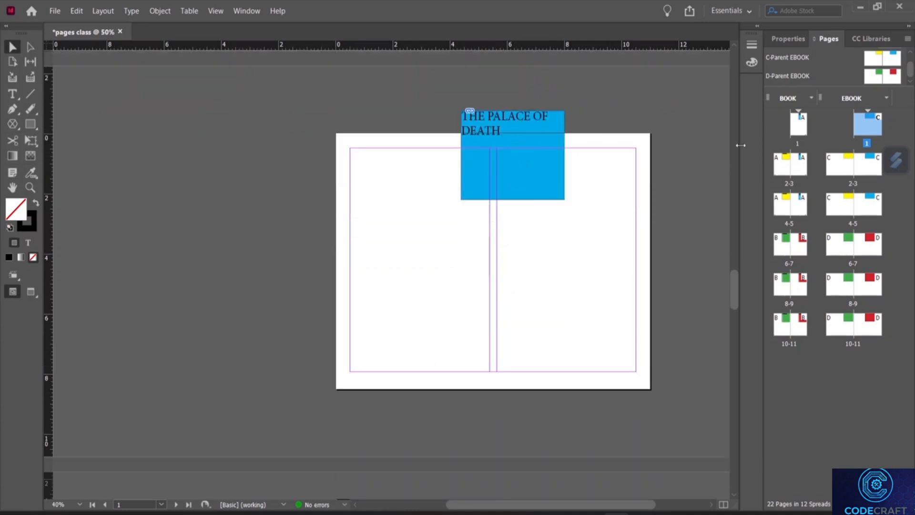
pyautogui.scroll(2, 806, 74)
pyautogui.scroll(1, 807, 77)
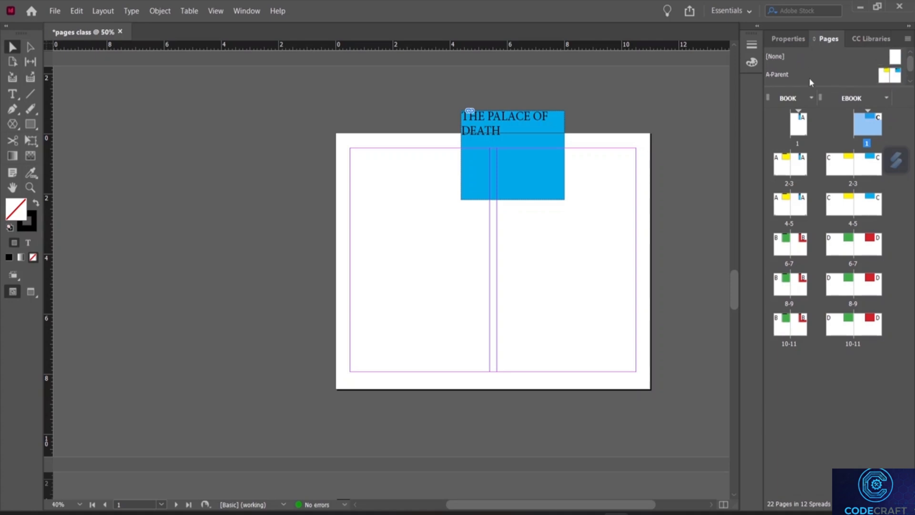
pyautogui.scroll(-1, 803, 65)
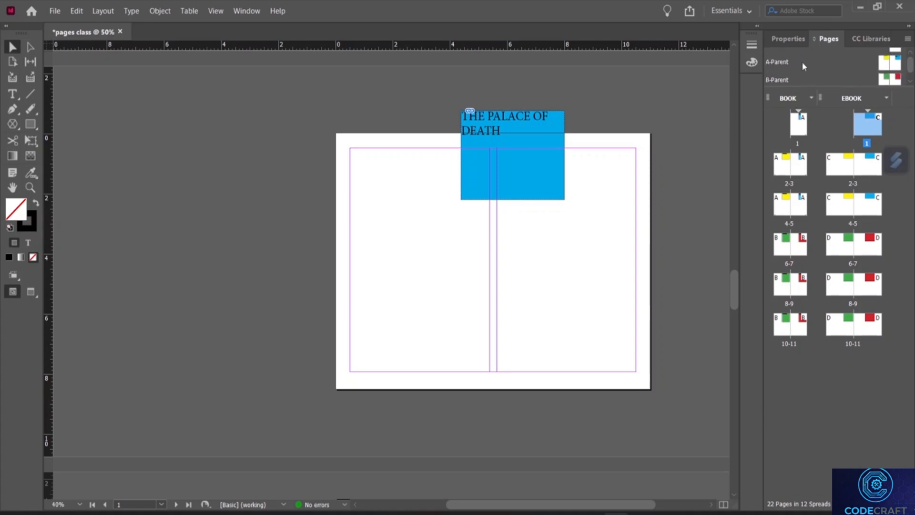
pyautogui.scroll(-1, 793, 66)
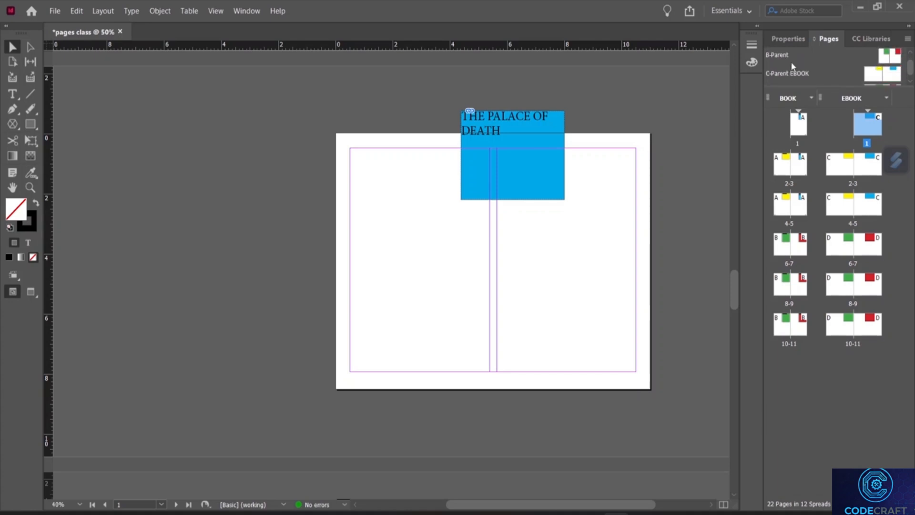
pyautogui.click(780, 75)
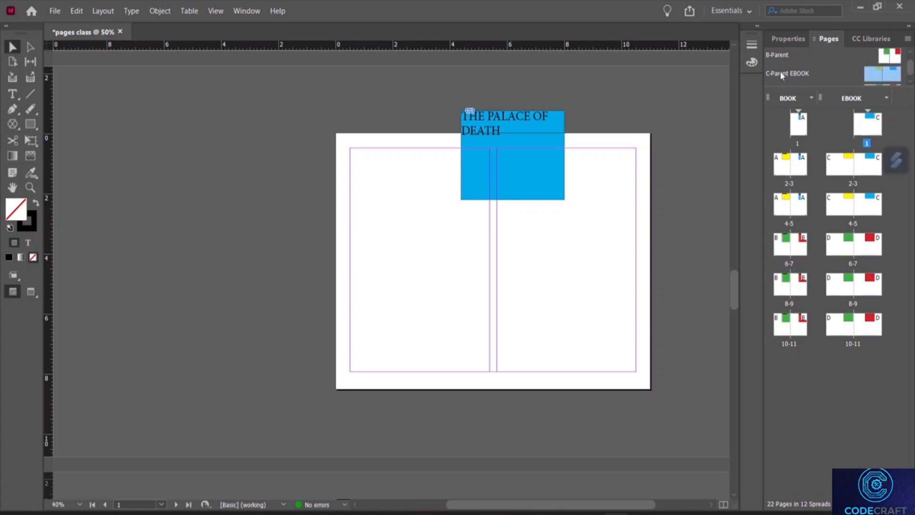
pyautogui.doubleClick(779, 73)
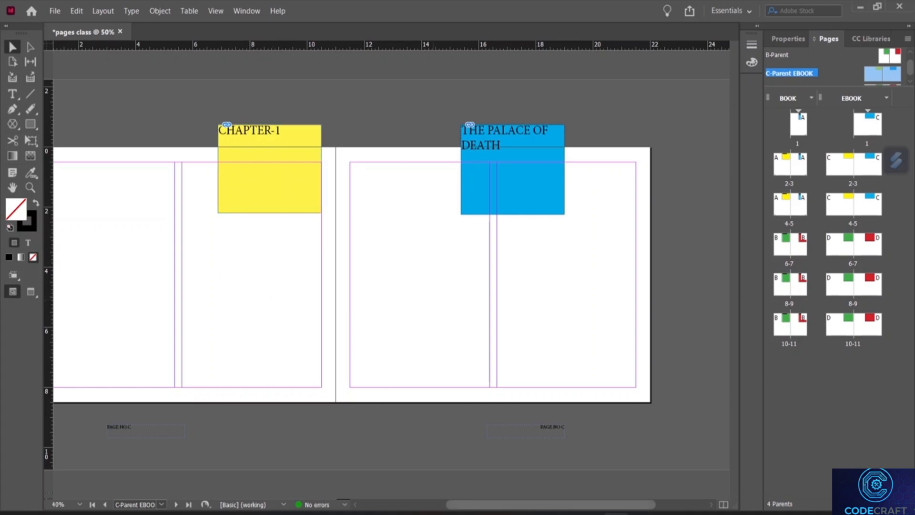
# Step: Move the CHAPTER-1 and THE PALACE OF DEATH frames on C-Parent EBOOK into the upper-right margin corners of their pages
pyautogui.moveTo(501, 506); pyautogui.dragTo(466, 504)
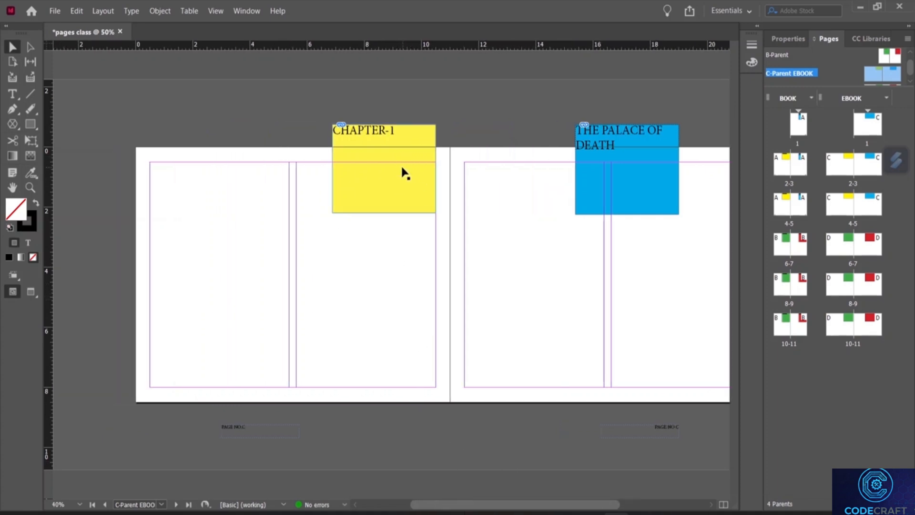
pyautogui.moveTo(392, 182); pyautogui.dragTo(394, 223)
pyautogui.click(405, 286)
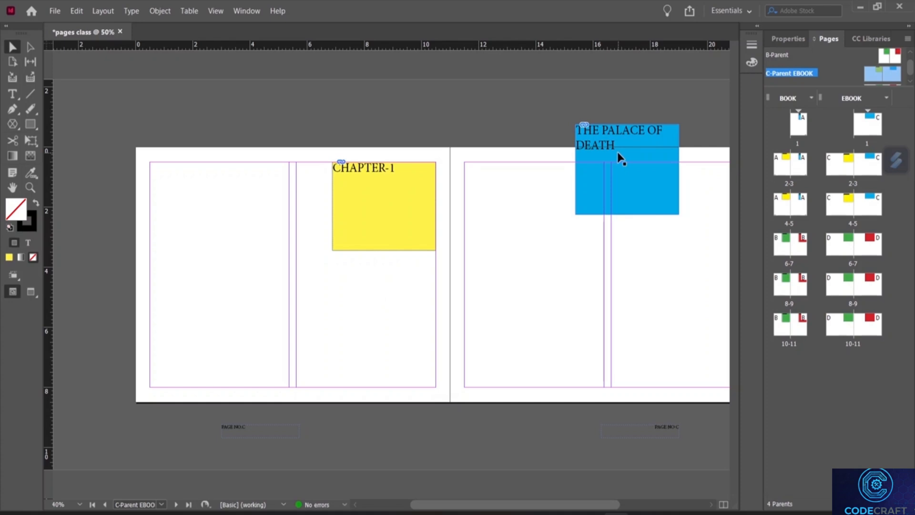
pyautogui.moveTo(490, 506); pyautogui.dragTo(509, 502)
pyautogui.moveTo(565, 184); pyautogui.dragTo(633, 219)
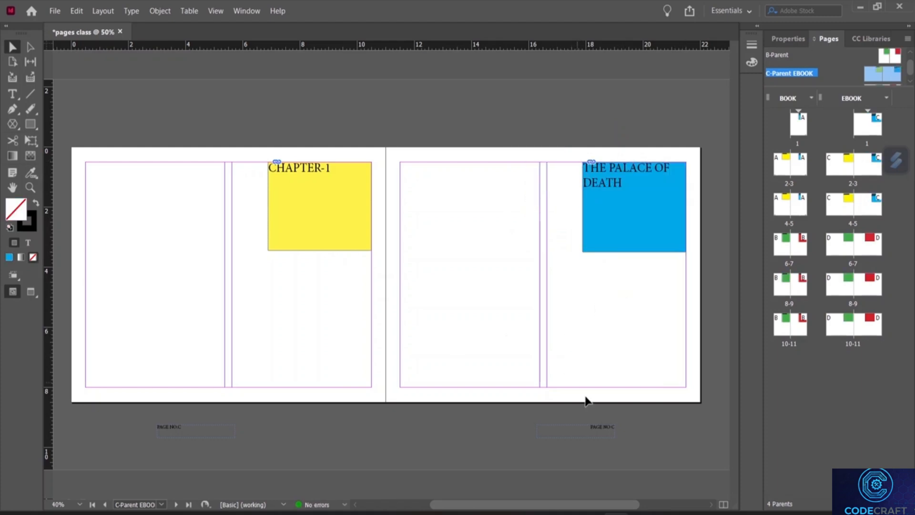
# Step: Move both C-Parent EBOOK page-number frames just under the bottom margin, aligned with the outer margins of their pages
pyautogui.moveTo(599, 438); pyautogui.dragTo(667, 403)
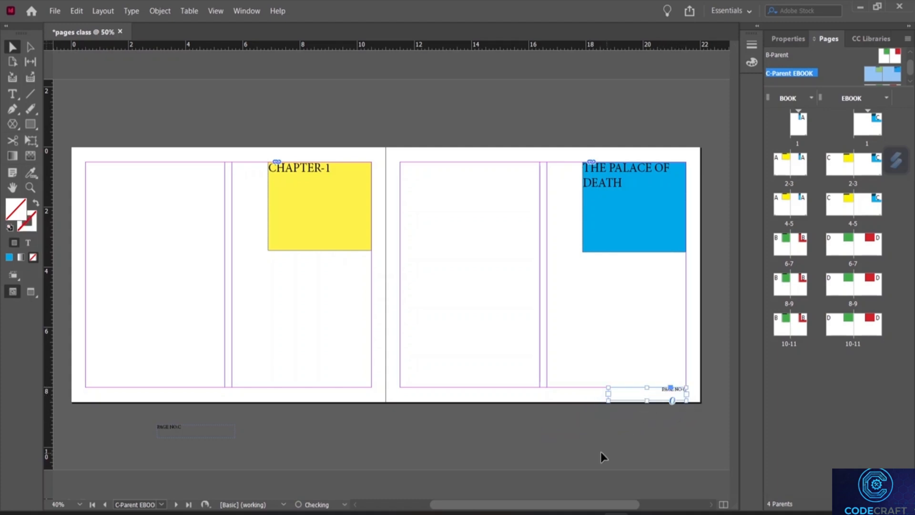
pyautogui.moveTo(196, 433); pyautogui.dragTo(127, 399)
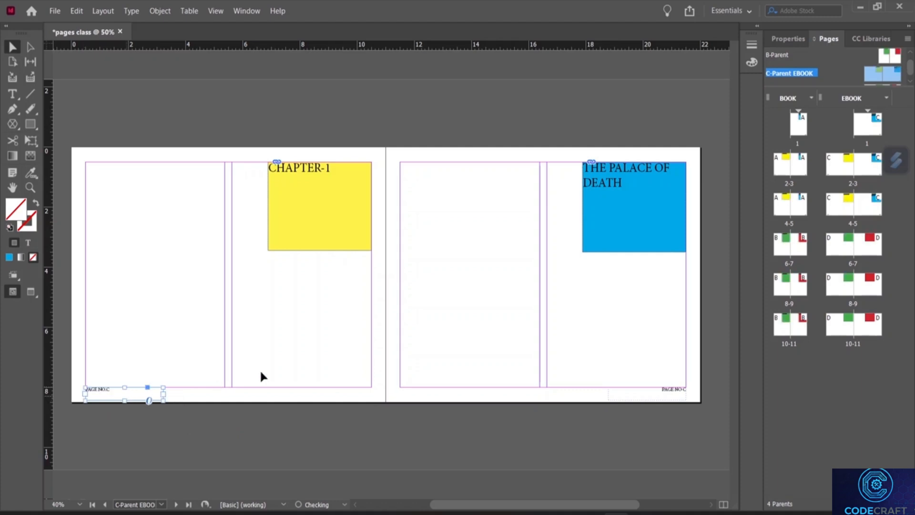
pyautogui.click(365, 423)
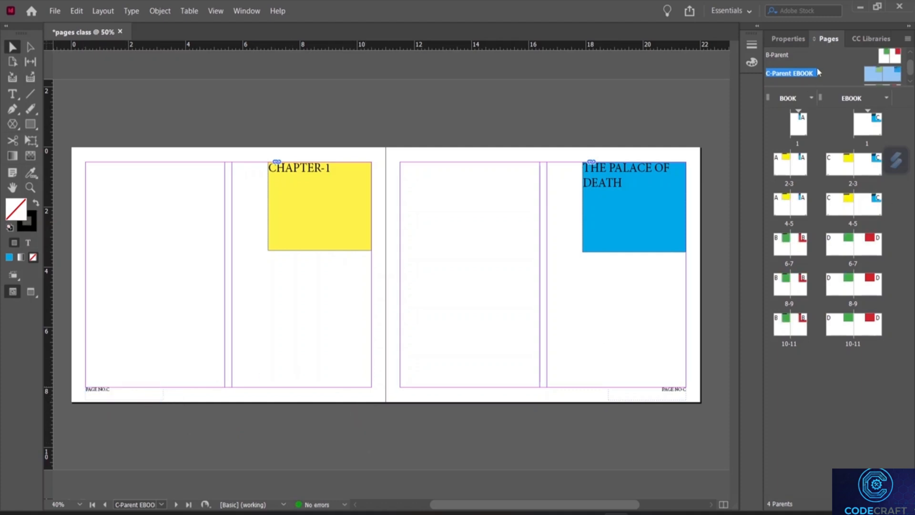
# Step: On D-Parent EBOOK, move the CHAPTER-2 and THE ENDING frames into the upper-right margin corners of their pages
pyautogui.scroll(-1, 822, 66)
pyautogui.doubleClick(793, 77)
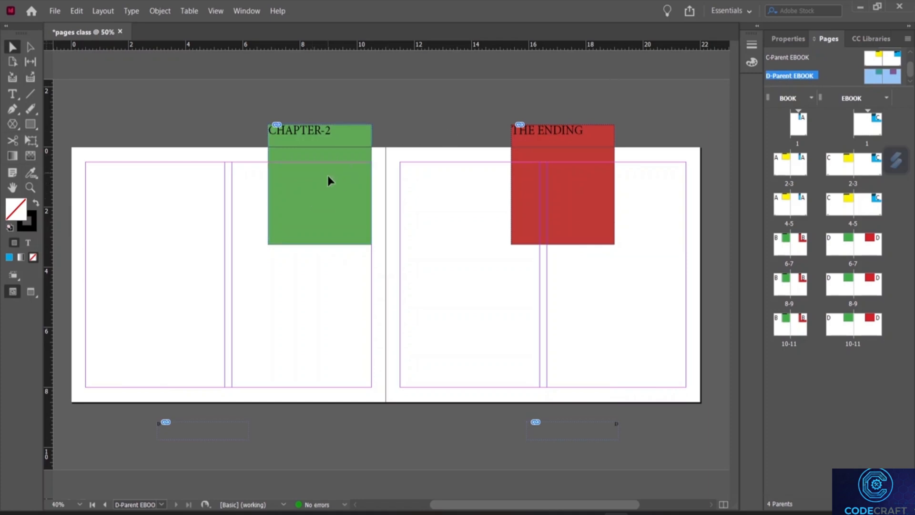
pyautogui.moveTo(328, 178); pyautogui.dragTo(327, 215)
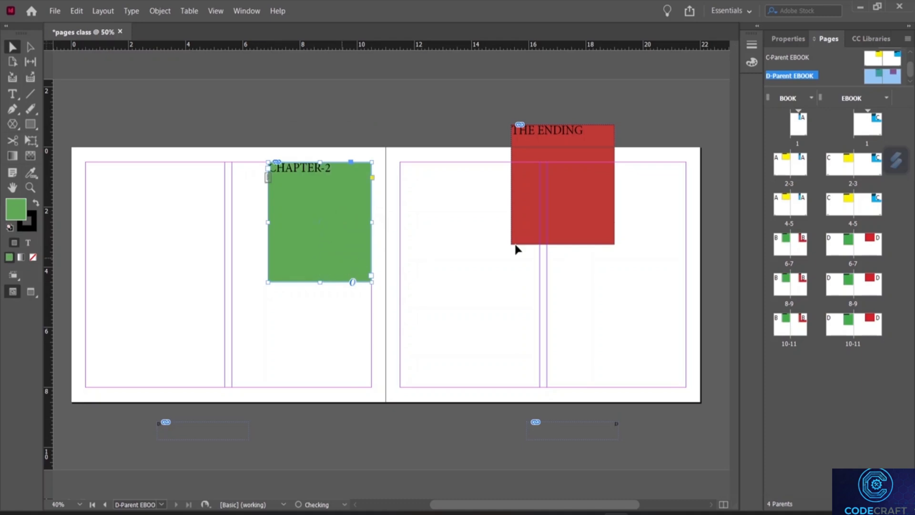
pyautogui.moveTo(577, 186); pyautogui.dragTo(647, 220)
pyautogui.click(532, 294)
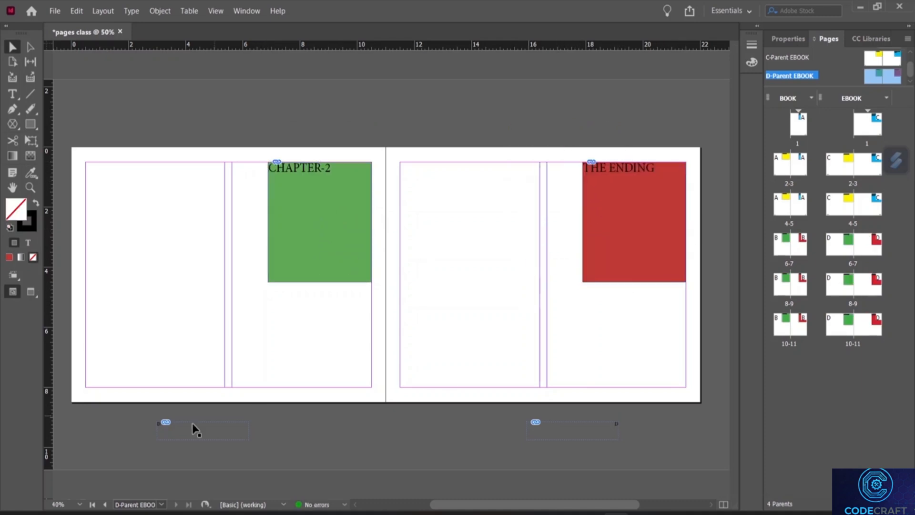
# Step: Move both D-Parent EBOOK page-number frames onto the pages at the bottom outer margin corners
pyautogui.moveTo(196, 429); pyautogui.dragTo(120, 394)
pyautogui.click(237, 398)
pyautogui.moveTo(547, 435); pyautogui.dragTo(622, 401)
pyautogui.click(637, 357)
# Step: Review C-Parent EBOOK, then look through EBOOK pages 1 to 11 to check the chapter frames and page numbers
pyautogui.doubleClick(790, 58)
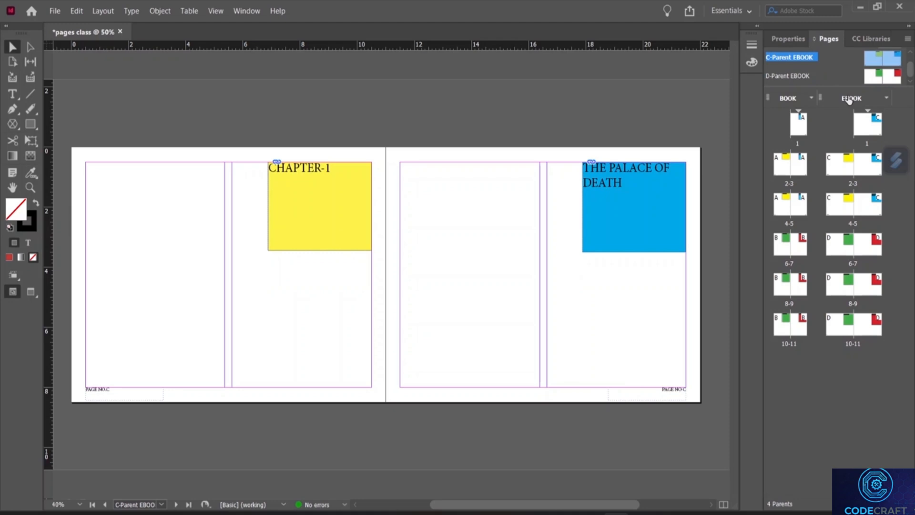
pyautogui.click(870, 125)
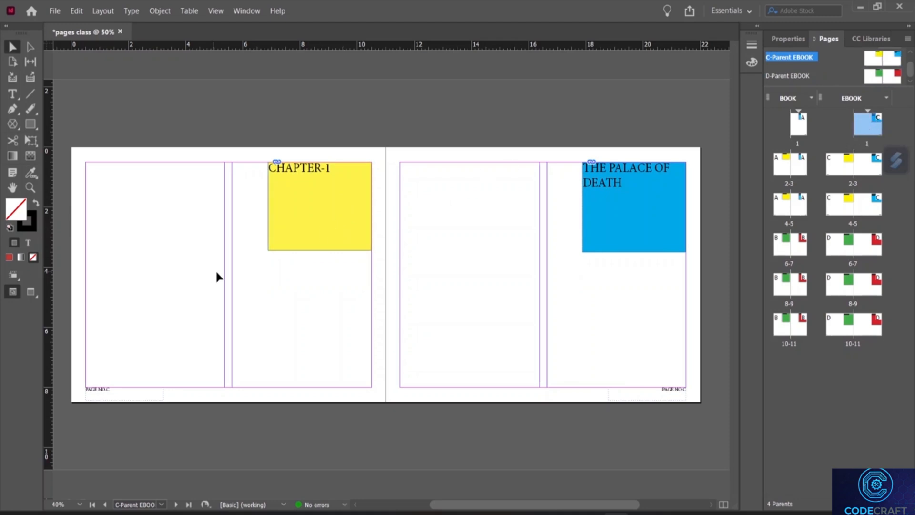
pyautogui.doubleClick(866, 125)
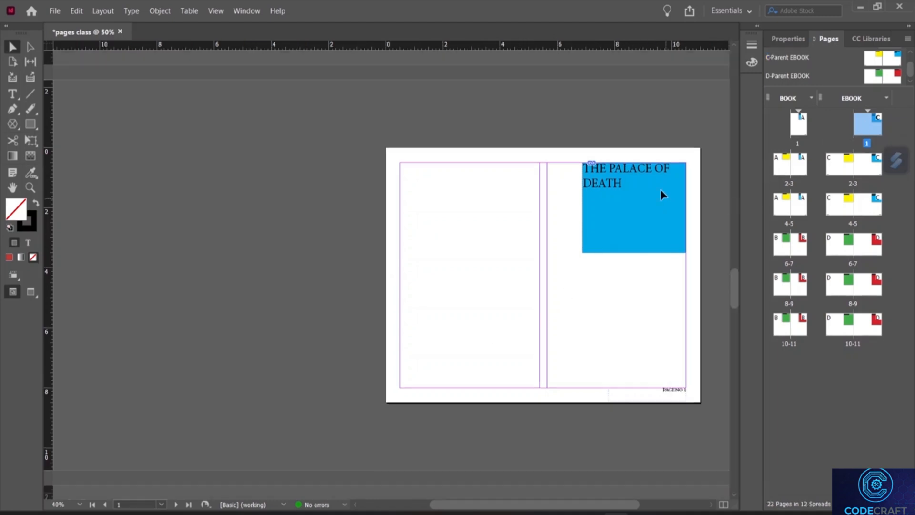
pyautogui.scroll(-10, 632, 181)
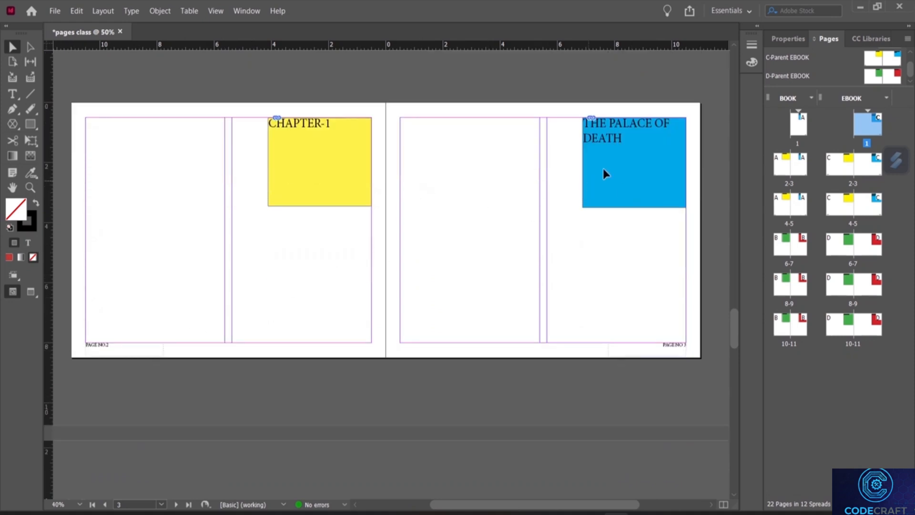
pyautogui.scroll(-5, 475, 271)
pyautogui.scroll(-2, 476, 271)
pyautogui.scroll(-3, 305, 233)
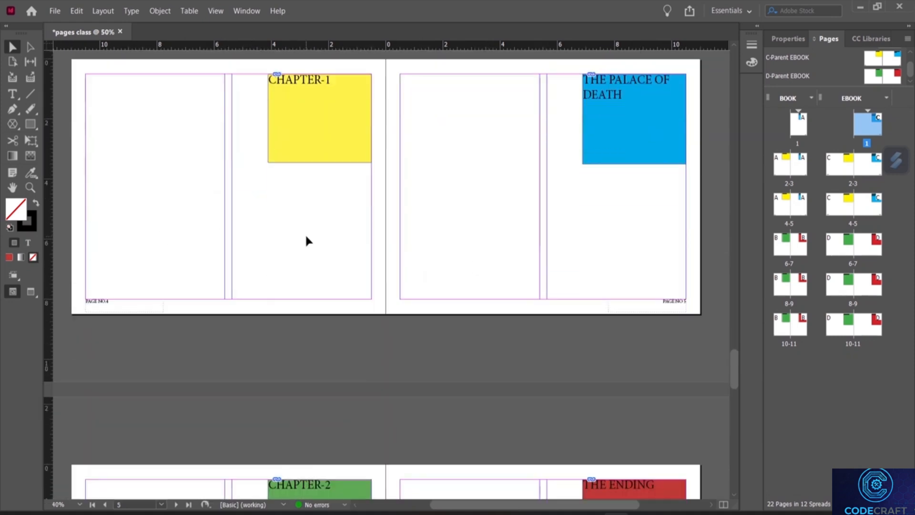
pyautogui.scroll(-10, 305, 230)
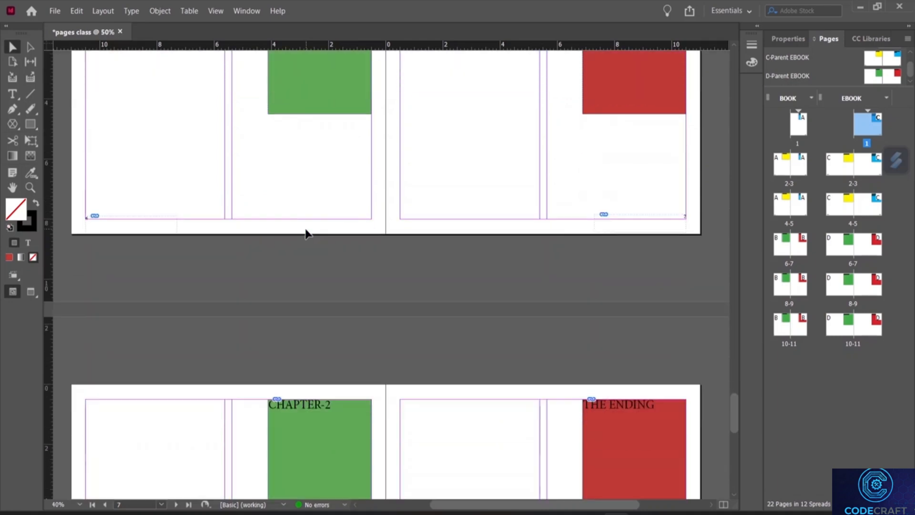
pyautogui.scroll(-9, 305, 229)
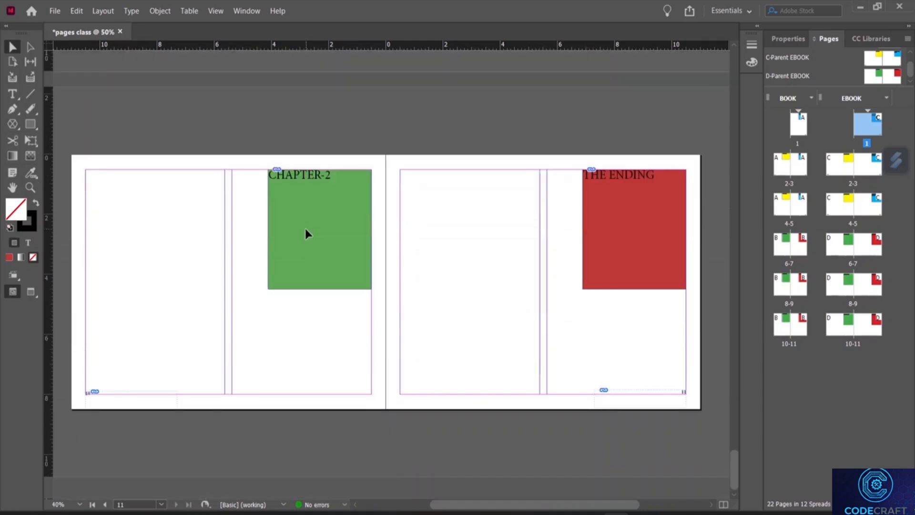
pyautogui.scroll(19, 305, 228)
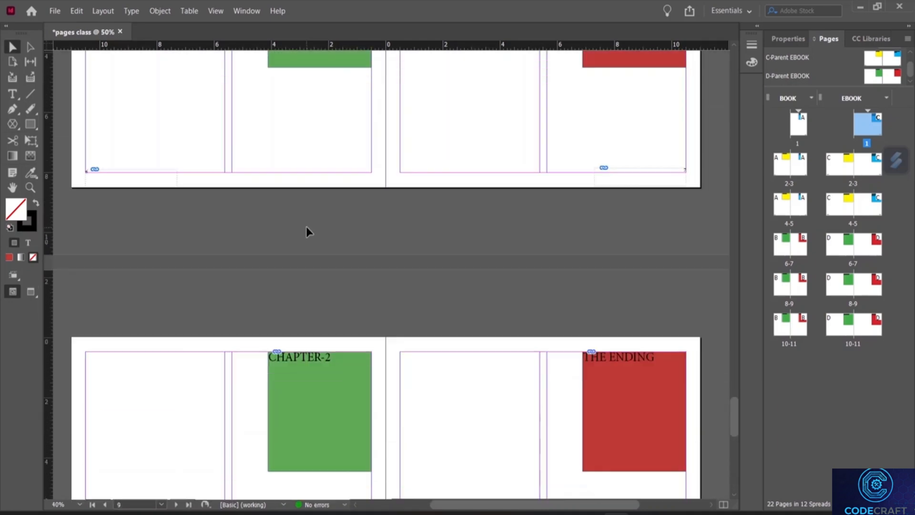
pyautogui.scroll(12, 306, 227)
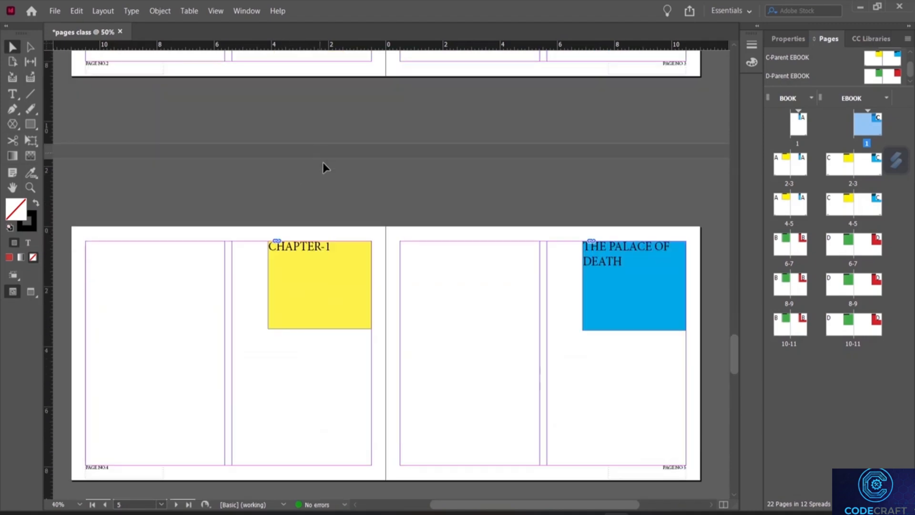
pyautogui.scroll(5, 322, 162)
pyautogui.scroll(-7, 323, 169)
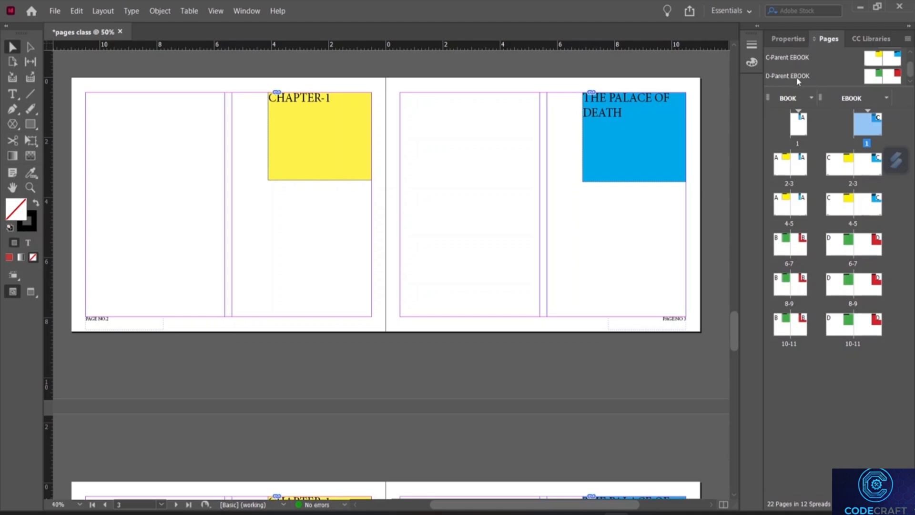
# Step: Open the A-Parent spread used by the BOOK layout
pyautogui.moveTo(882, 58); pyautogui.dragTo(845, 176)
pyautogui.scroll(3, 803, 65)
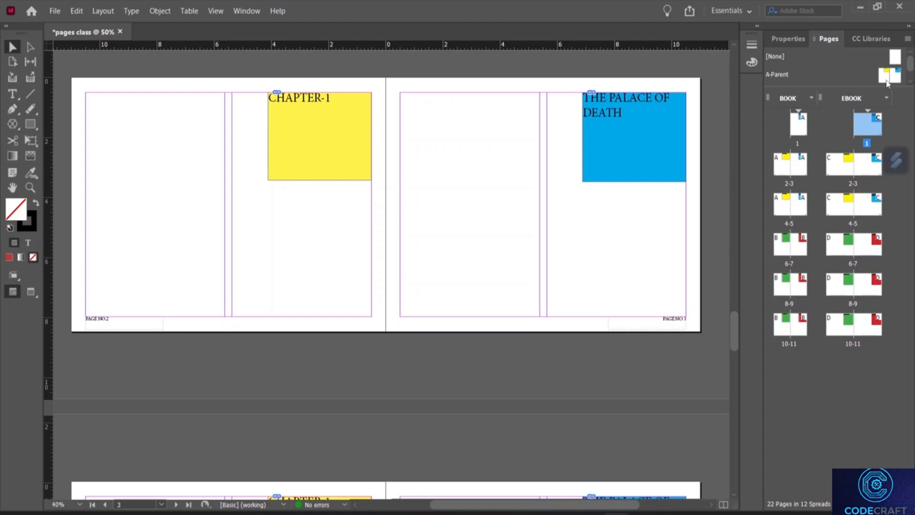
pyautogui.doubleClick(791, 75)
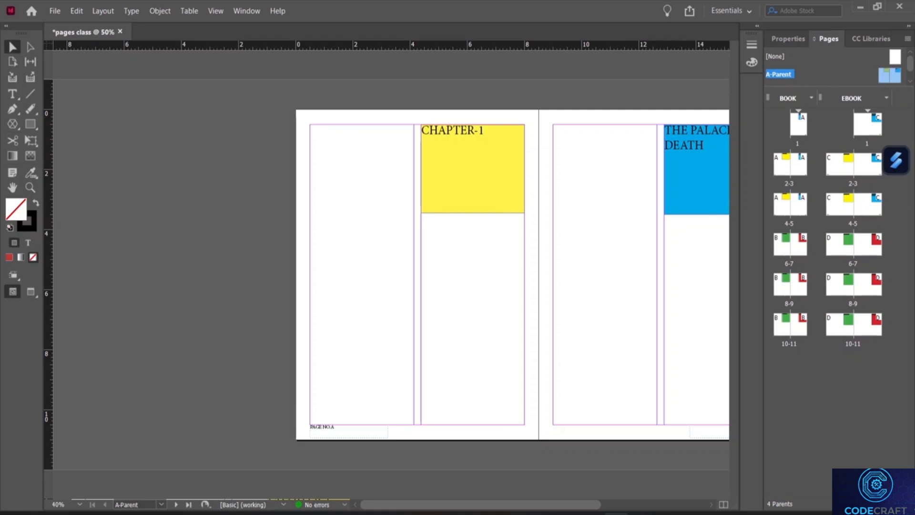
# Step: Try adding a blank parent spread and undo the addition
pyautogui.click(886, 504)
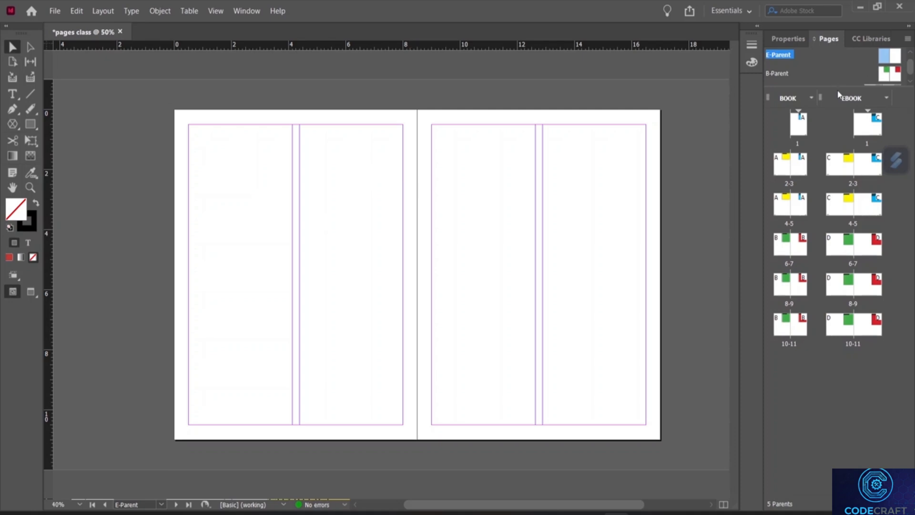
pyautogui.hotkey('ctrl', 'z')
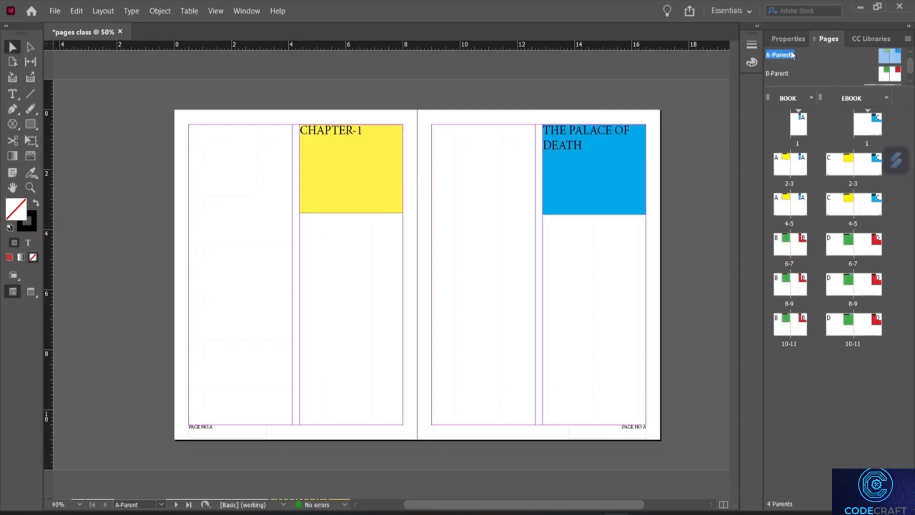
# Step: Examine the parents applied to page 1 of both layouts and the properties of A-Parent's blue THE PALACE OF DEATH frame
pyautogui.scroll(2, 800, 70)
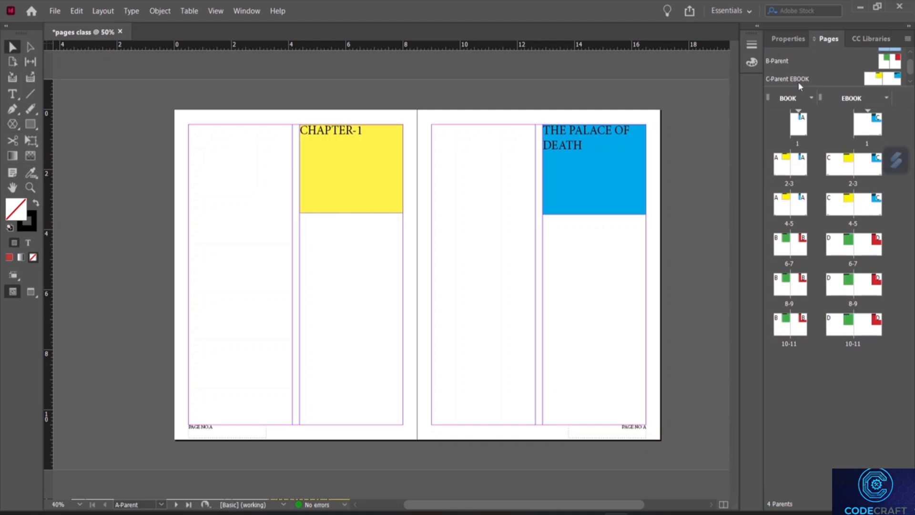
pyautogui.scroll(-3, 799, 83)
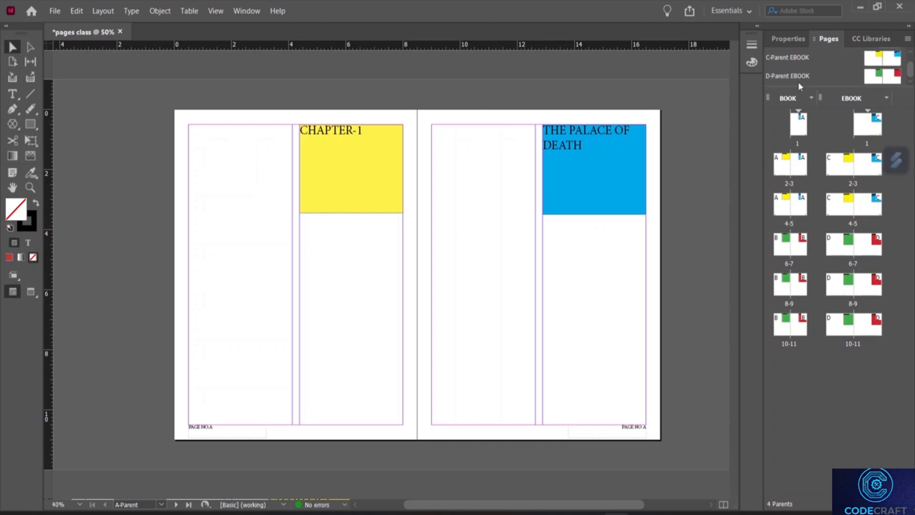
pyautogui.click(861, 131)
pyautogui.click(795, 136)
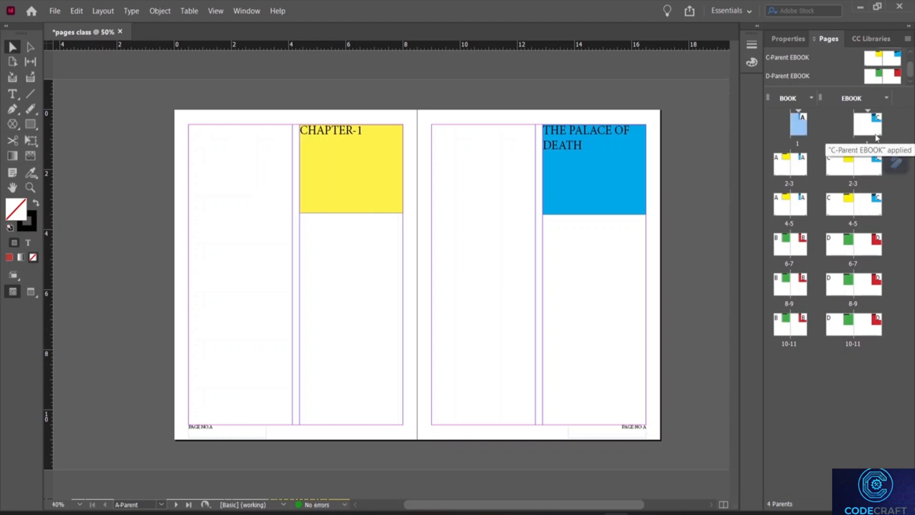
pyautogui.click(790, 39)
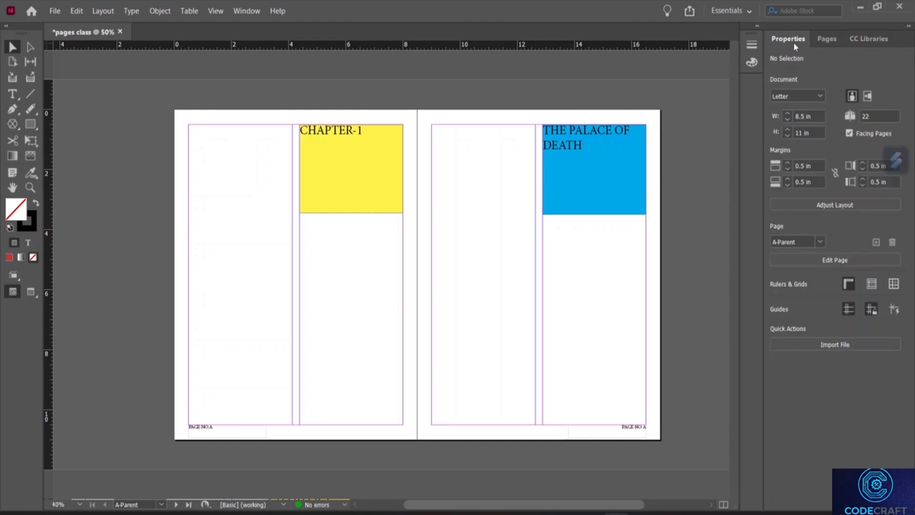
pyautogui.click(606, 198)
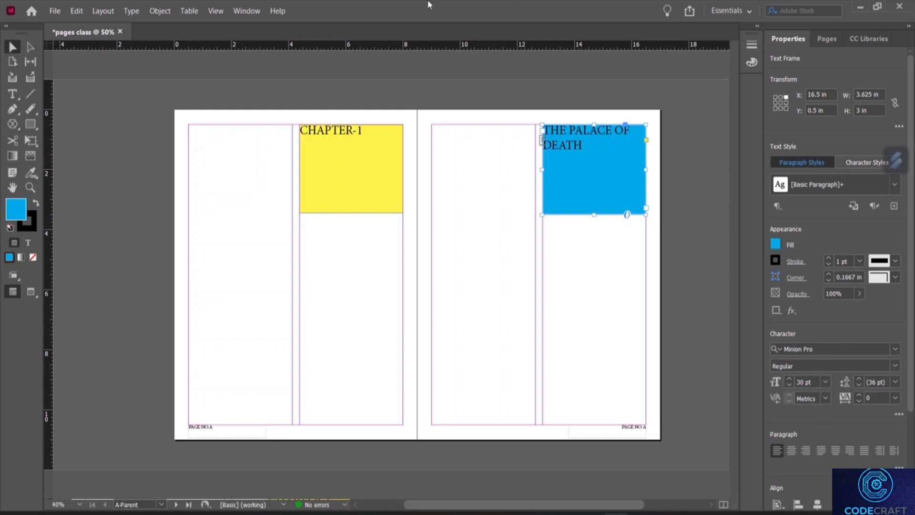
pyautogui.click(837, 39)
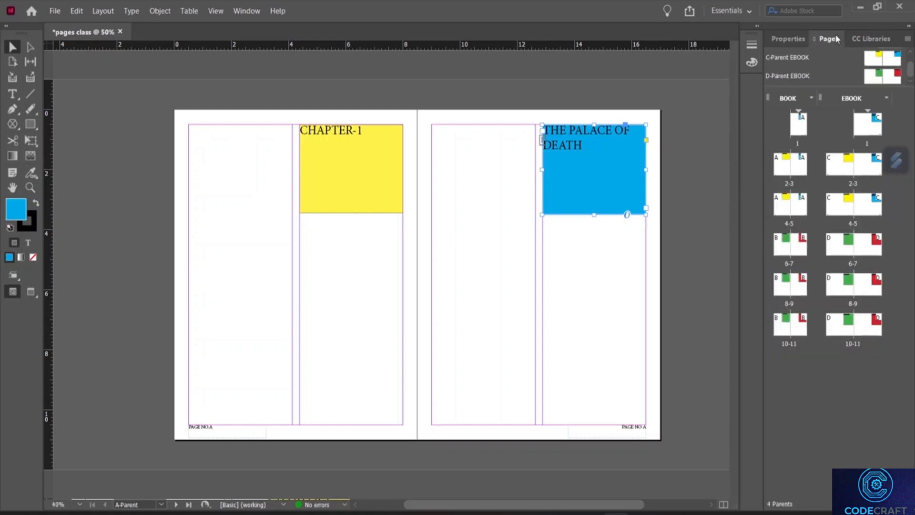
# Step: Insert one page based on D-Parent EBOOK at the end of the document and open the new page
pyautogui.click(870, 126)
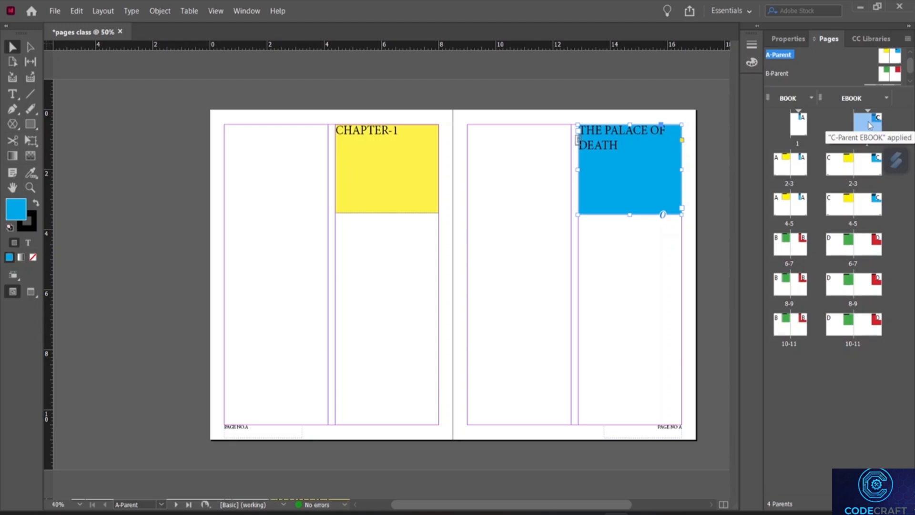
pyautogui.rightClick(870, 125)
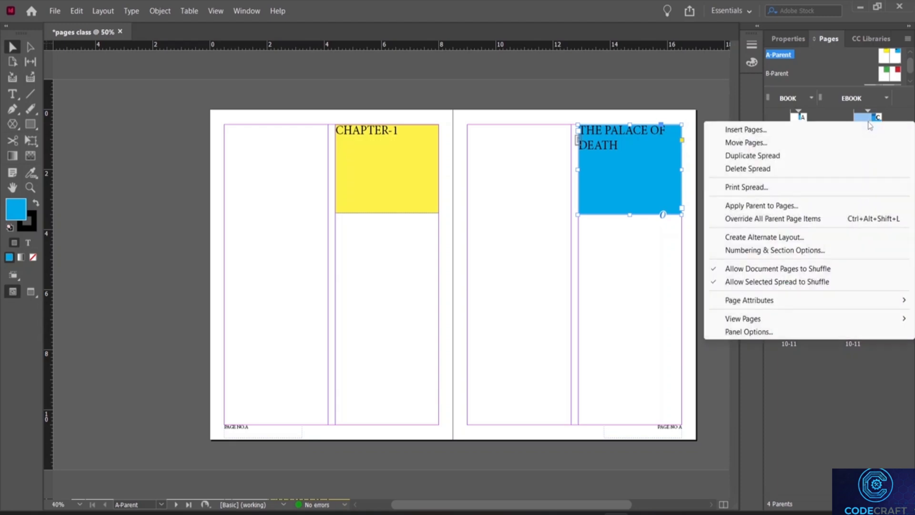
pyautogui.click(748, 130)
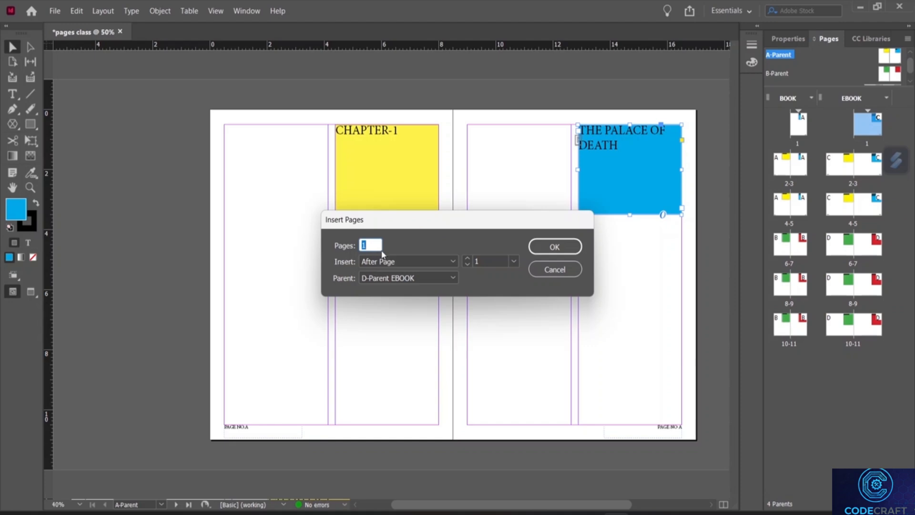
pyautogui.click(453, 261)
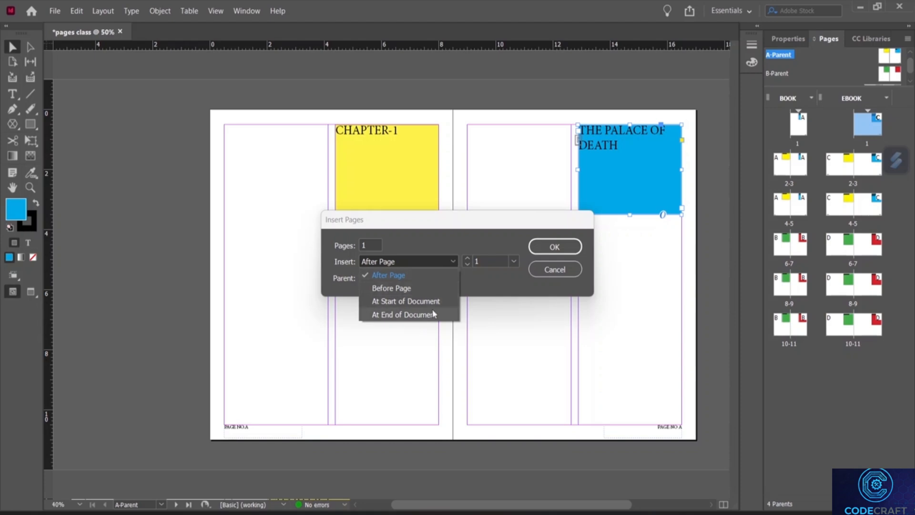
pyautogui.click(397, 317)
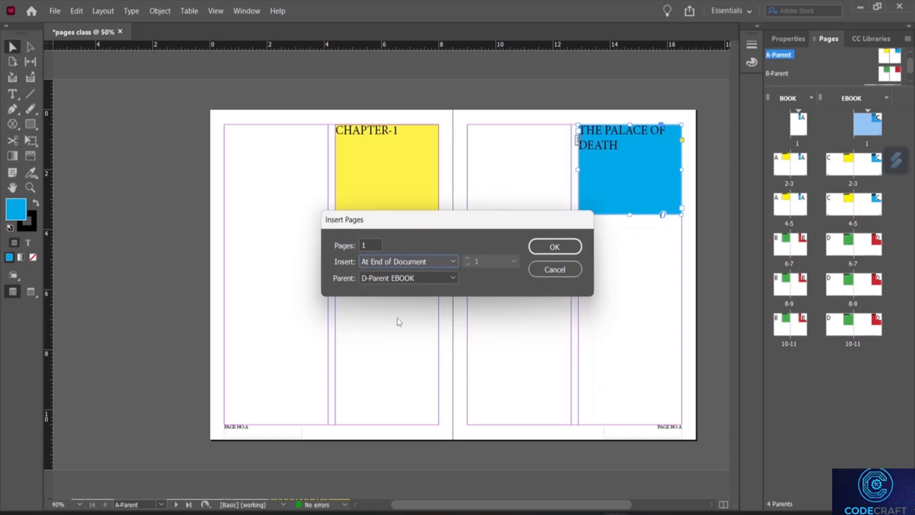
pyautogui.click(450, 279)
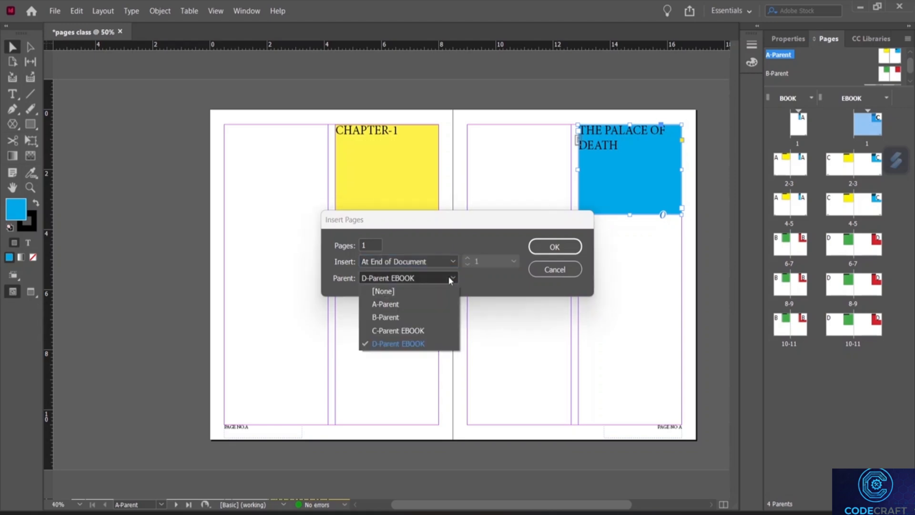
pyautogui.click(409, 343)
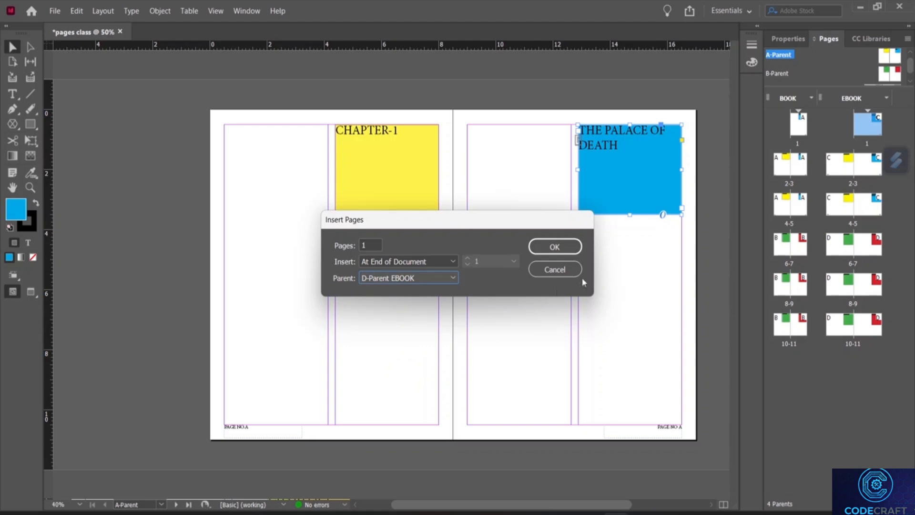
pyautogui.click(555, 247)
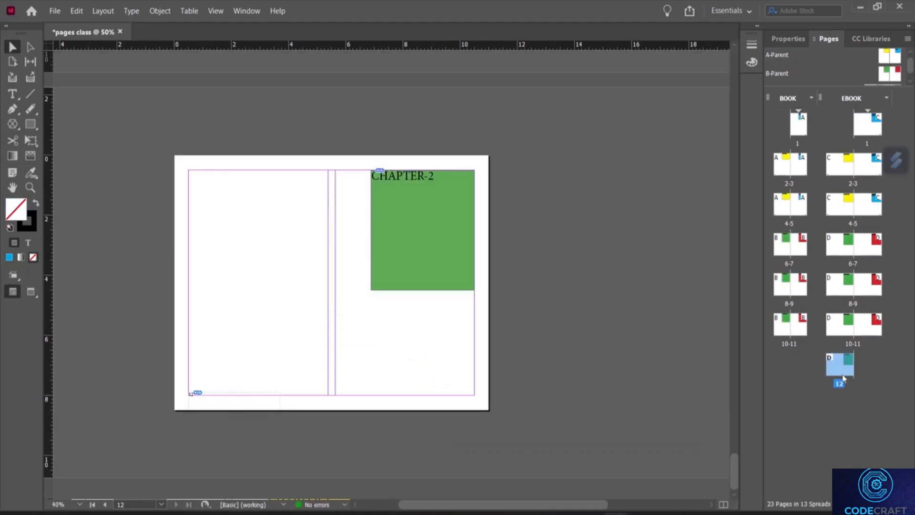
pyautogui.click(856, 416)
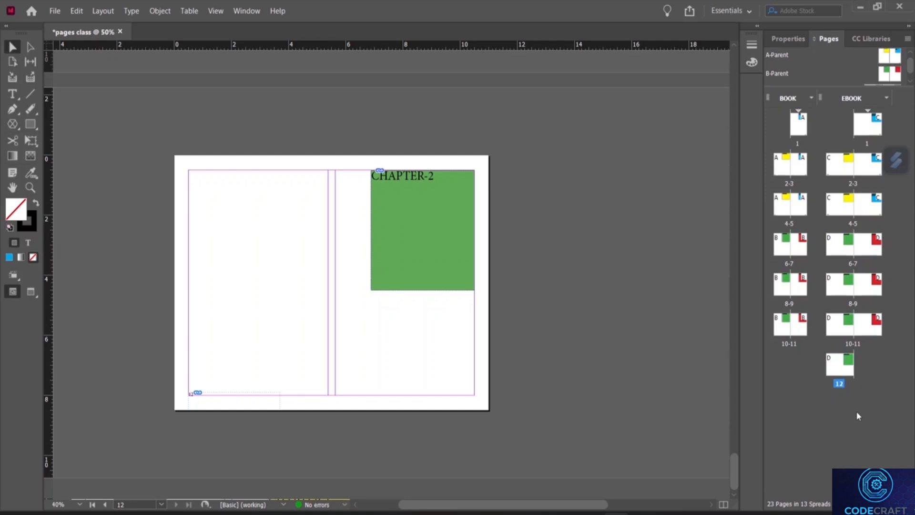
pyautogui.click(842, 371)
pyautogui.hotkey('ctrl', '0')
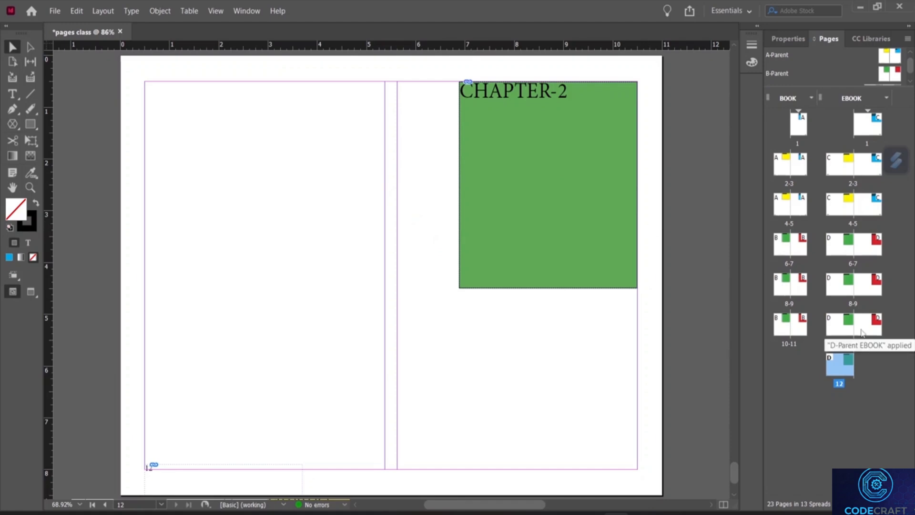
# Step: Try inserting one D-Parent EBOOK page after page 11 and undo the insertion
pyautogui.click(864, 331)
pyautogui.rightClick(864, 331)
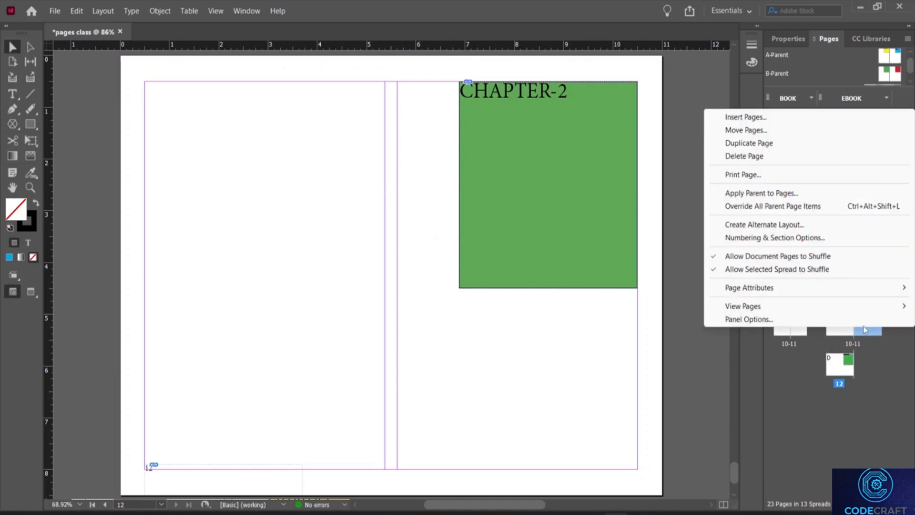
pyautogui.click(767, 117)
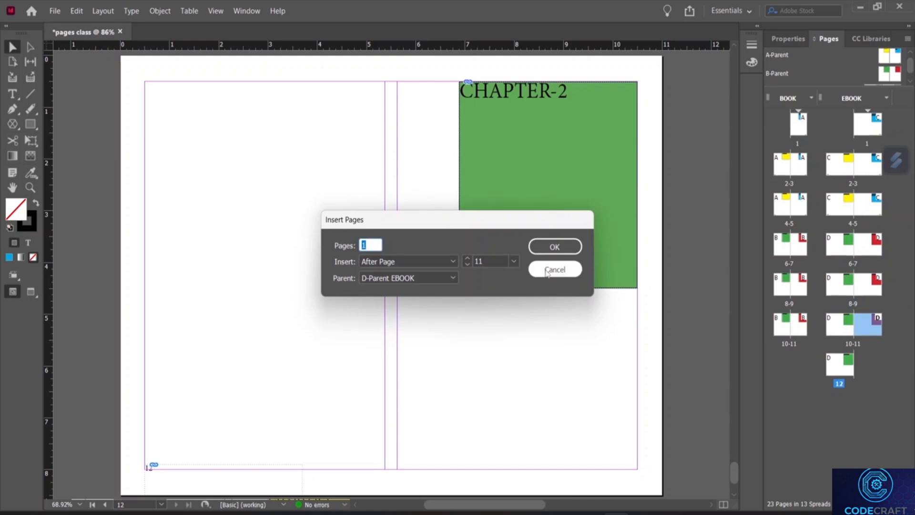
pyautogui.click(547, 247)
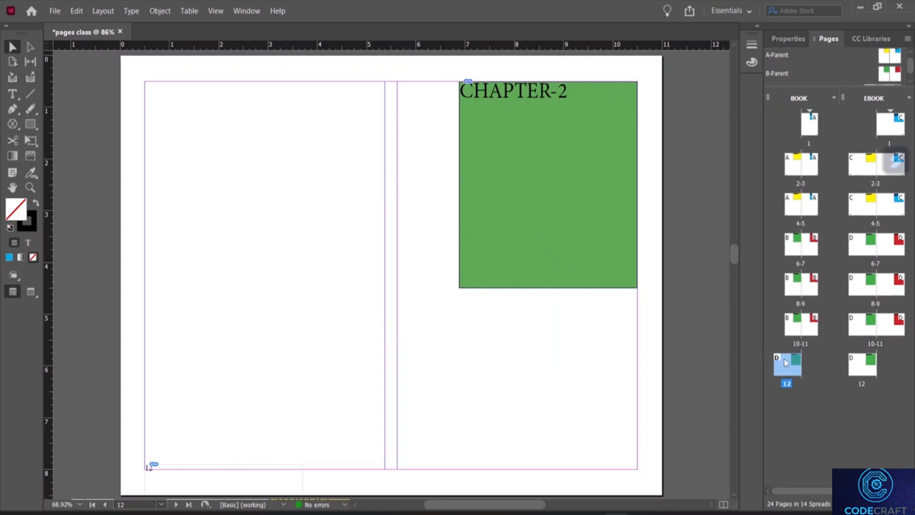
pyautogui.hotkey('ctrl', 'z')
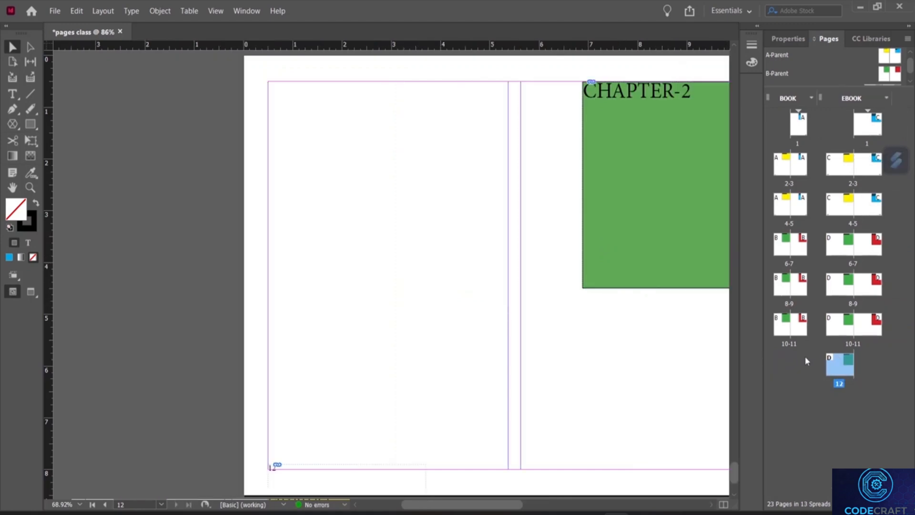